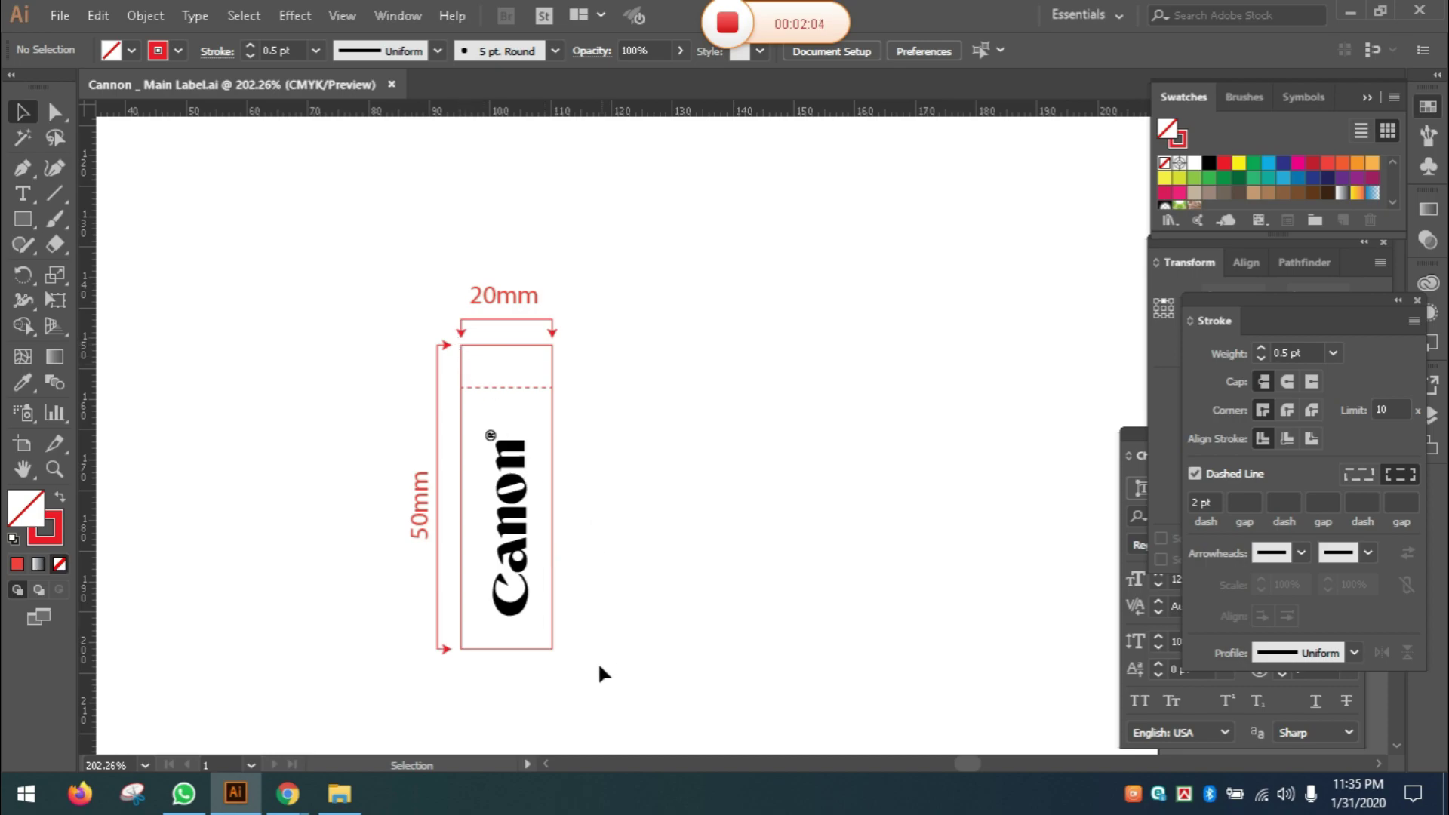
Step: Duplicate the label's rectangle, dashed fold line and Canon logo about 39 mm to the right, leaving out the dimension marks
mouse_move(596, 684)
left_mouse_down()
mouse_move(461, 361)
mouse_move(657, 388)
mouse_move(710, 373)
left_mouse_up()
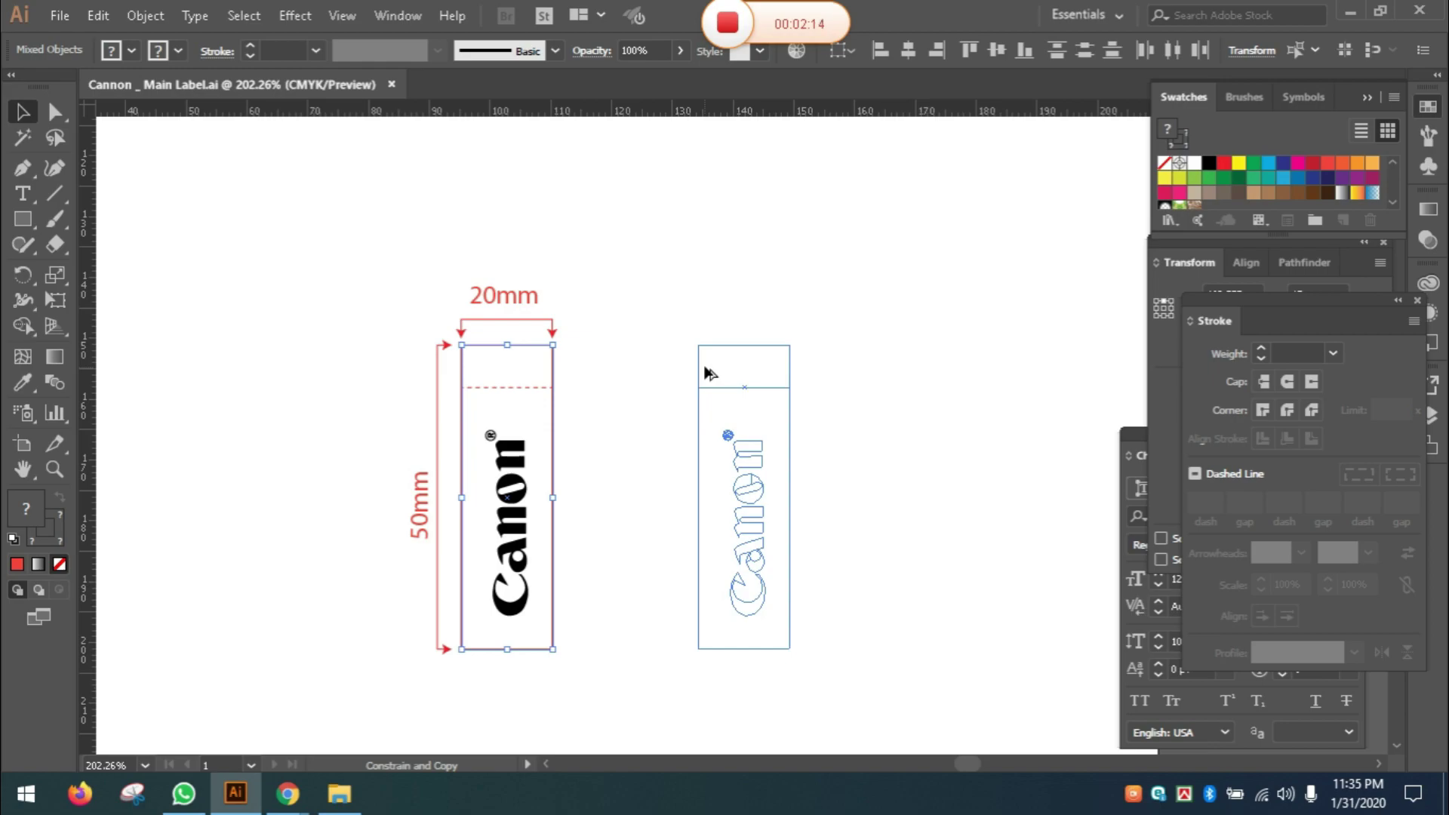
left_click_drag(705, 373, 706, 374)
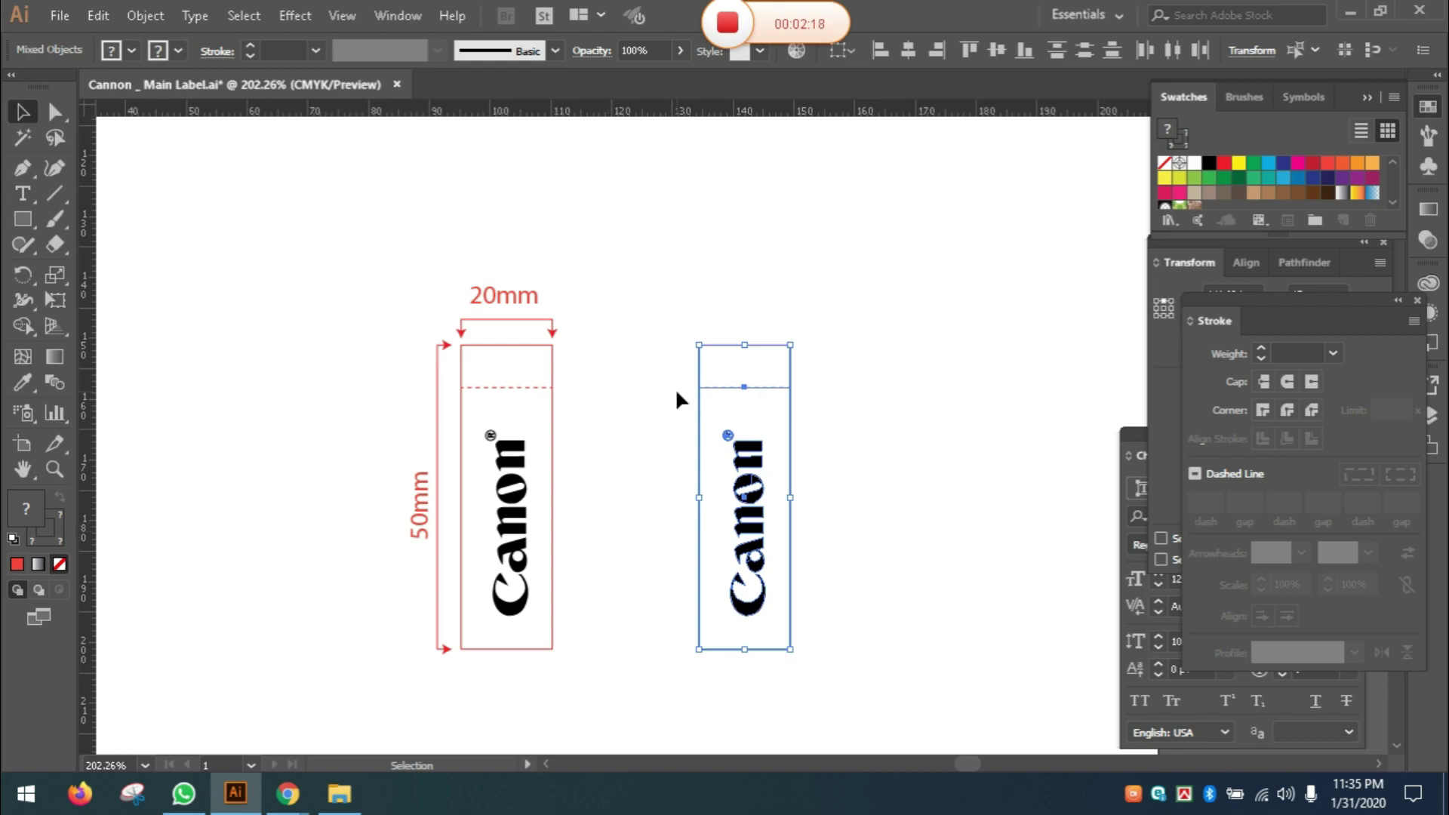
key("ctrl+shift+o")
left_click_drag(885, 461, 789, 494)
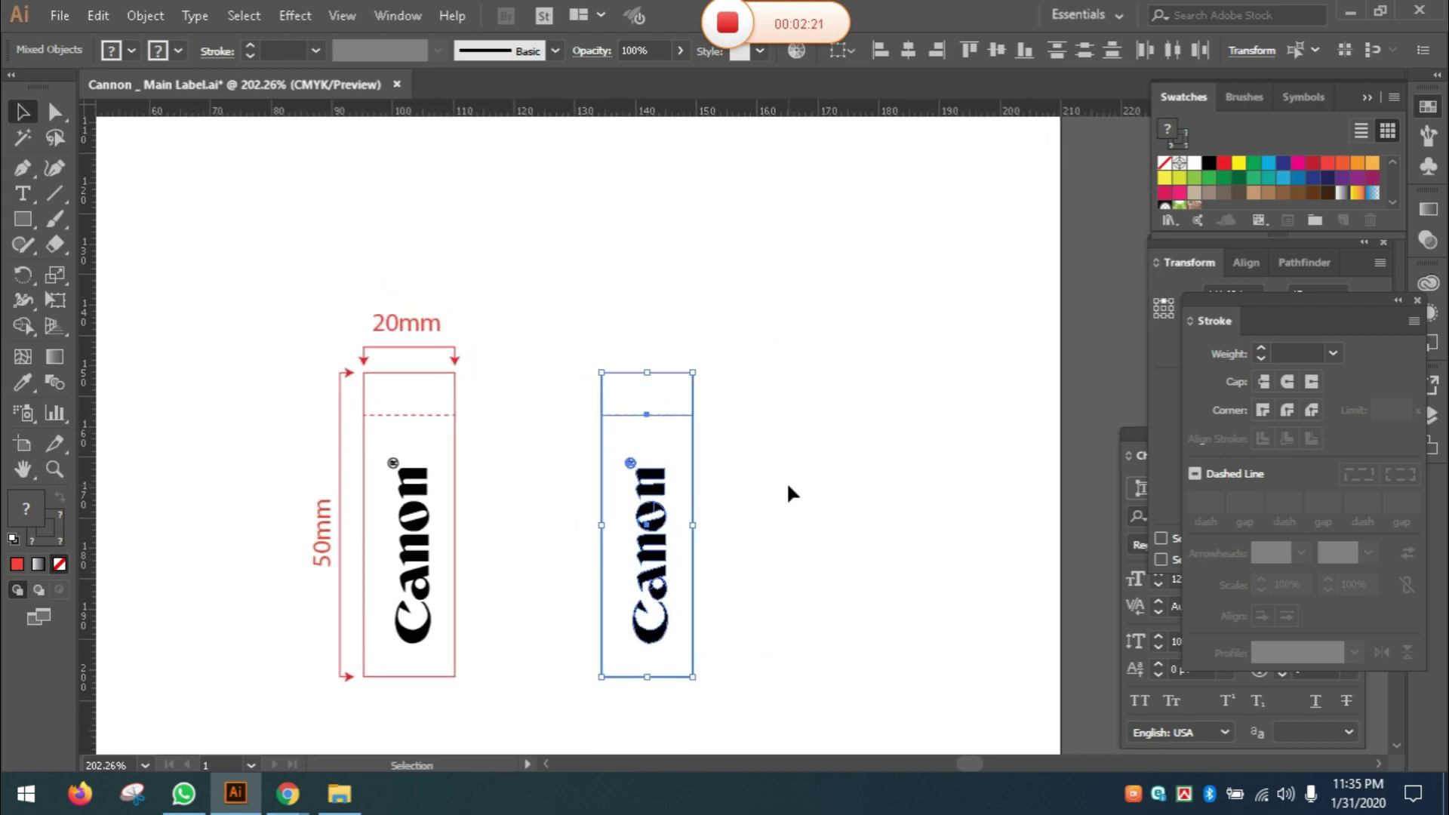
left_click(808, 365)
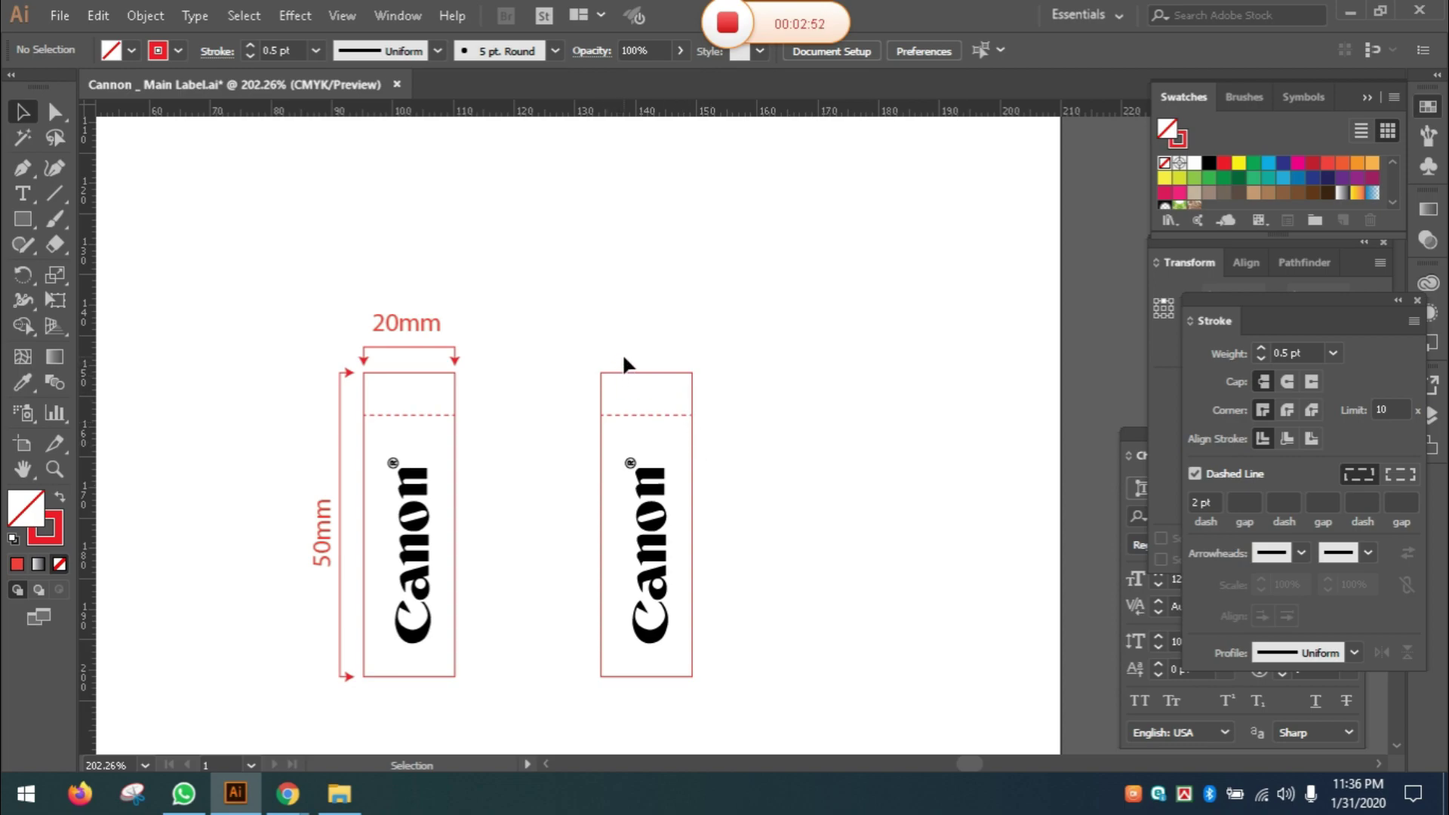
left_click_drag(627, 353, 655, 429)
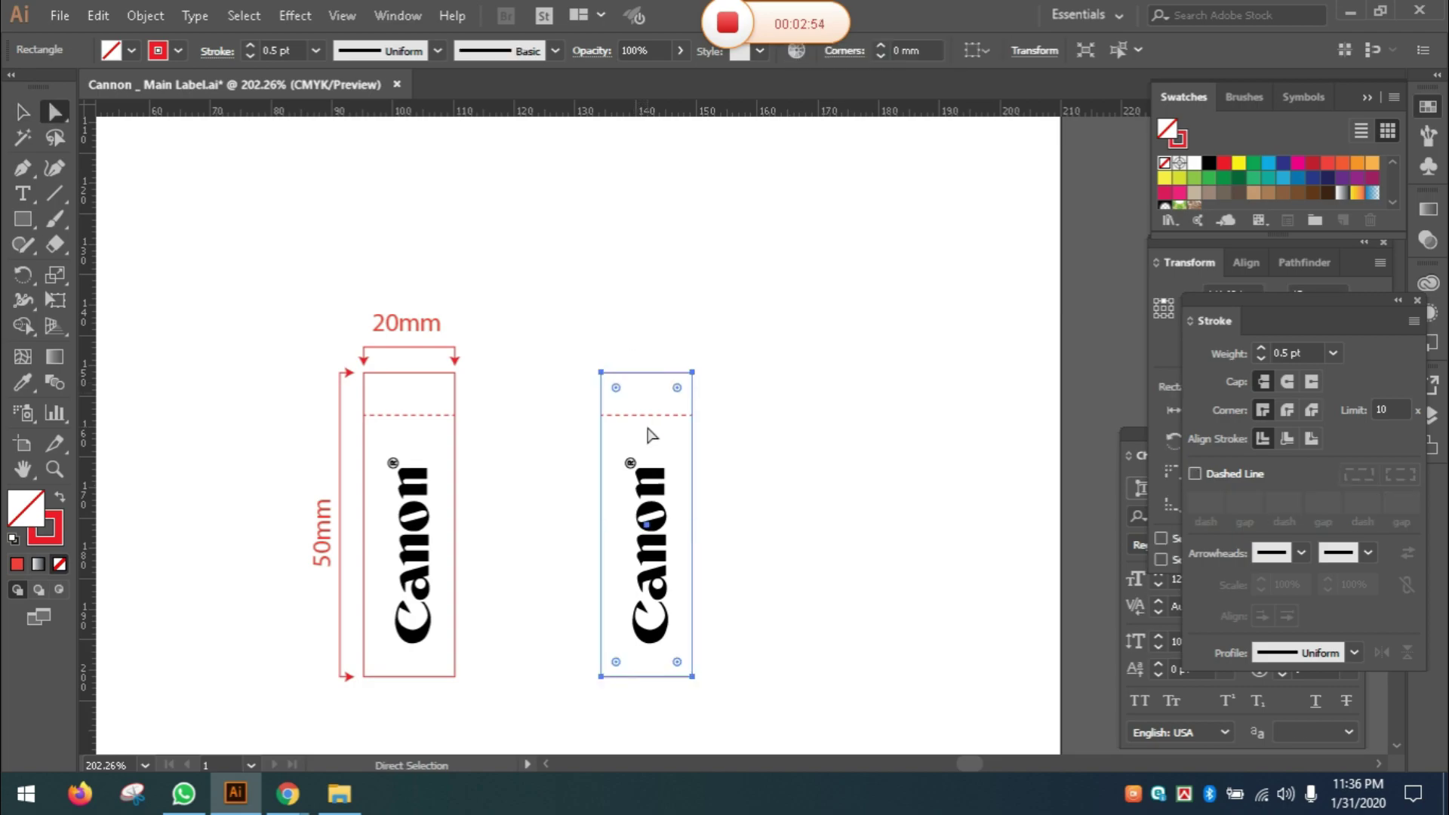
left_click(647, 356)
key("a")
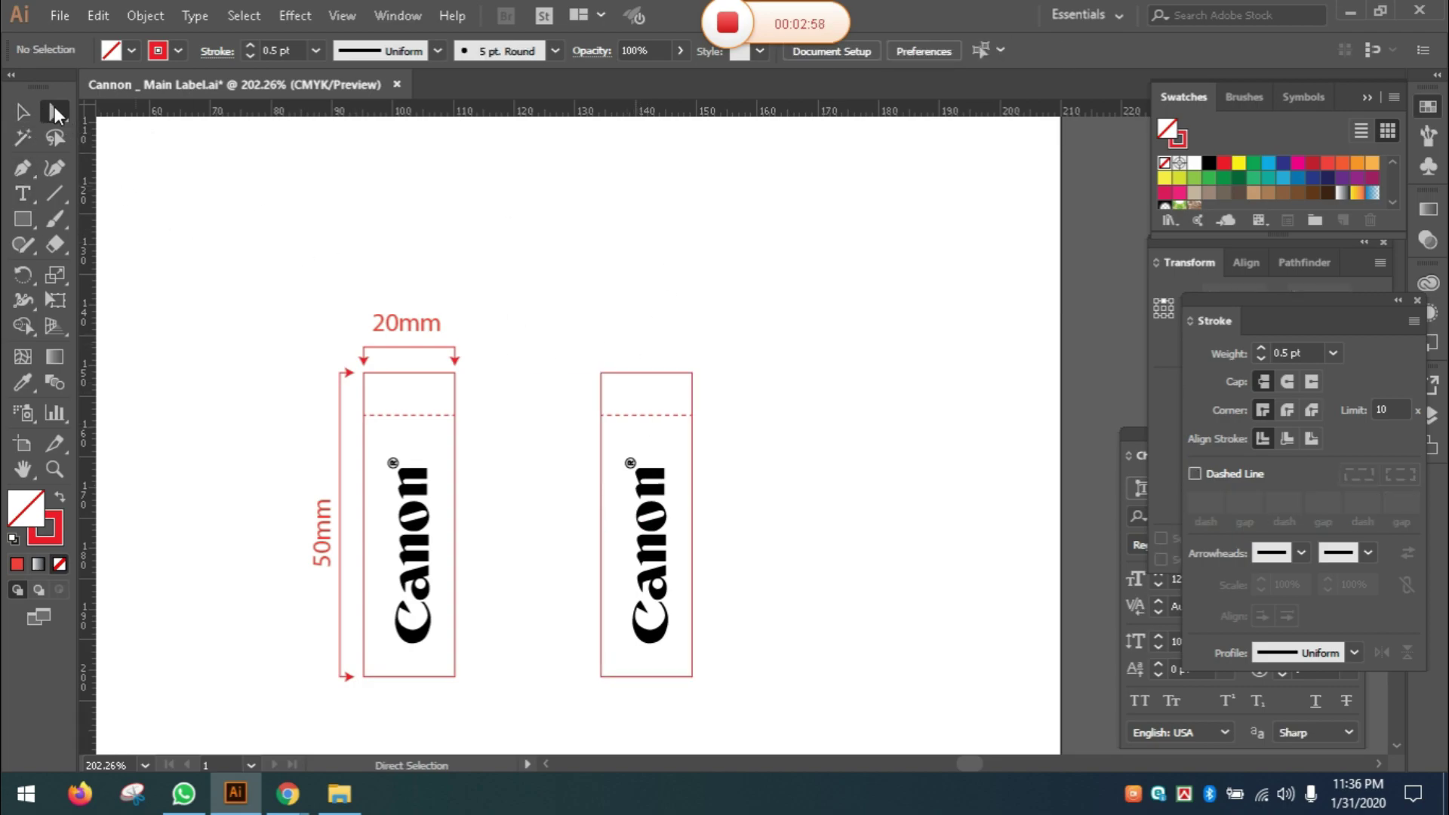
left_click(56, 108)
left_click_drag(624, 344, 633, 386)
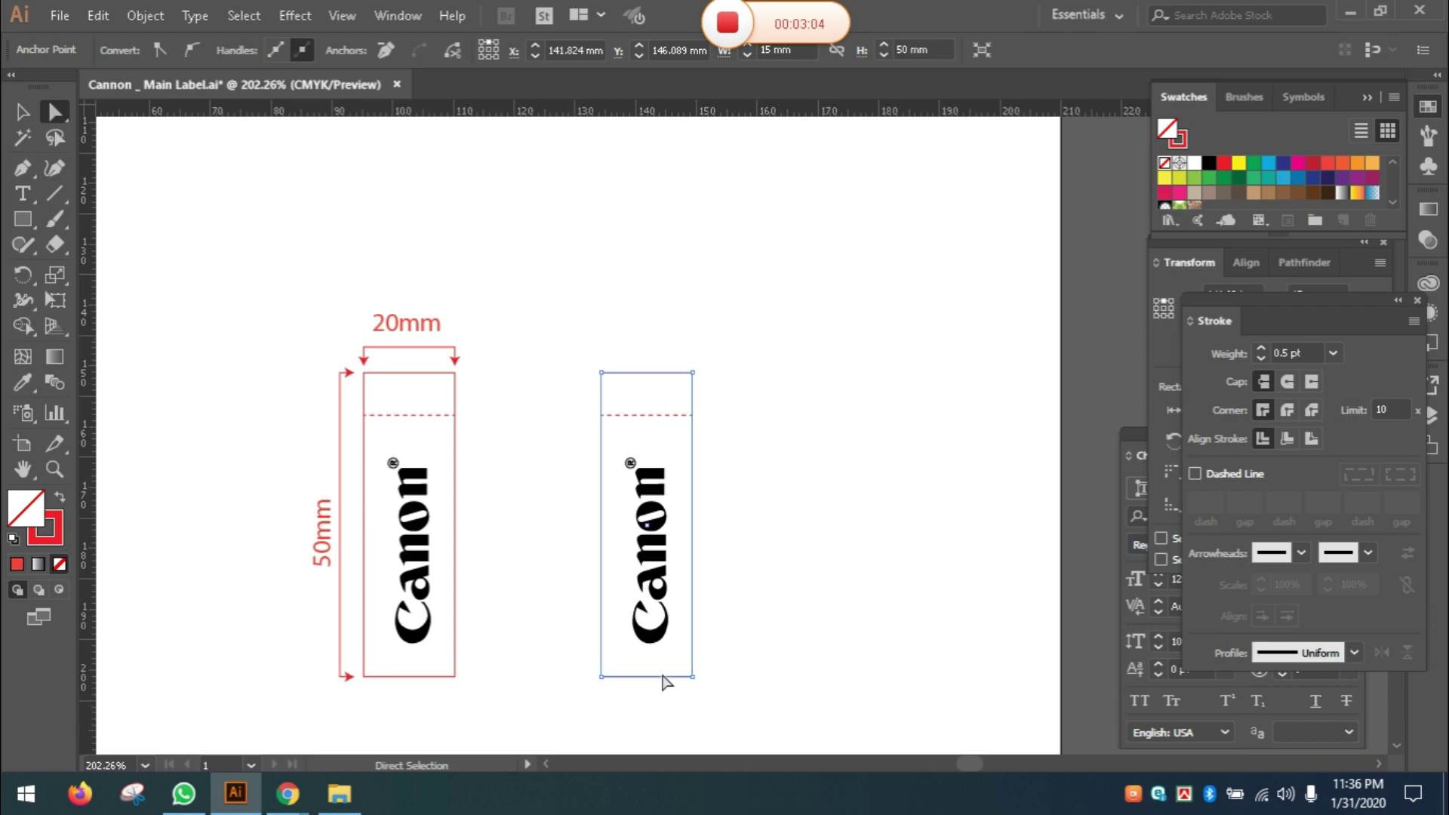
left_click(757, 666)
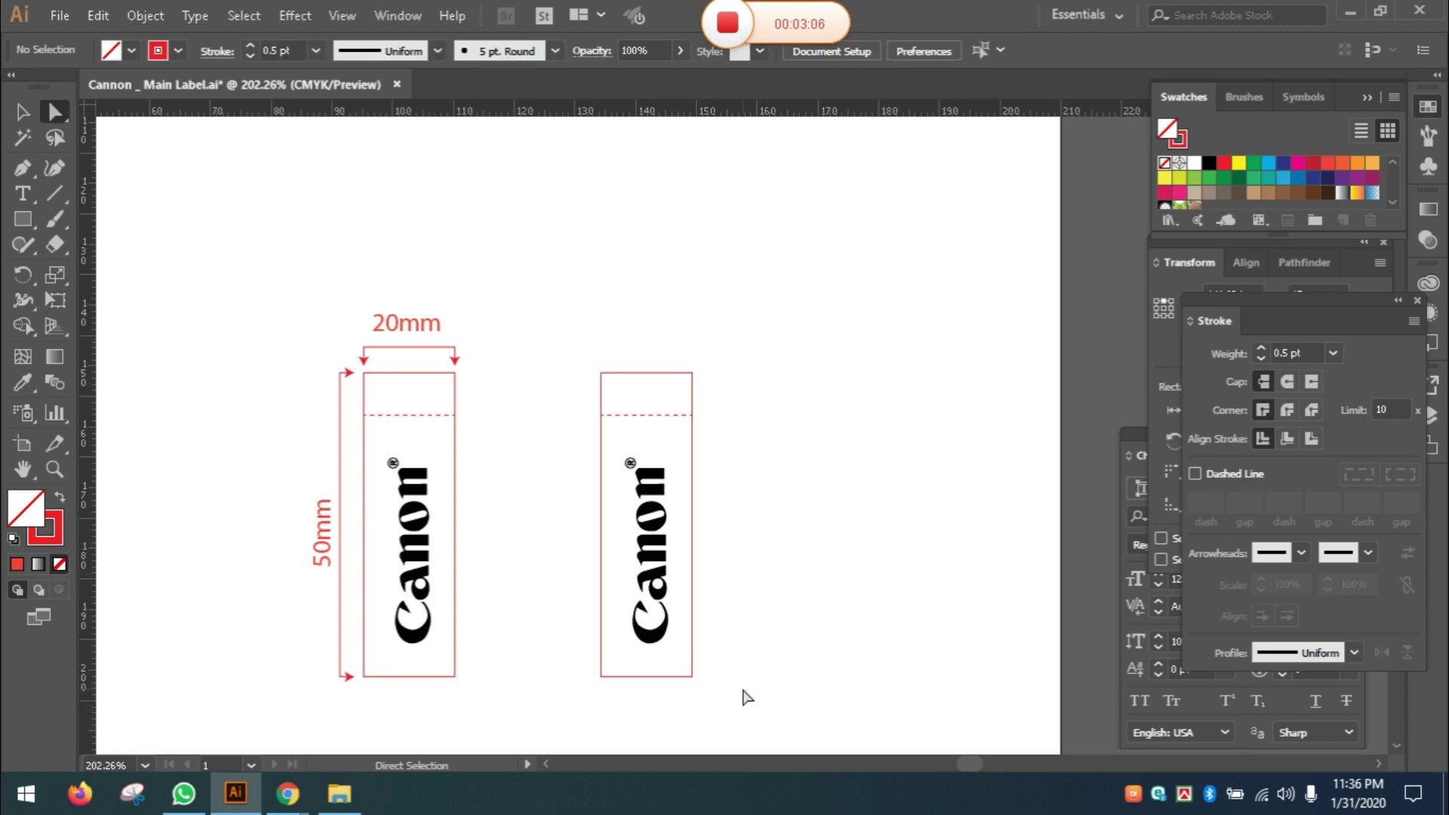
Step: Copy only the top and bottom edges of the duplicate label's rectangle and paste them in place as separate lines
left_click_drag(643, 353, 650, 411)
left_click_drag(653, 705, 640, 667)
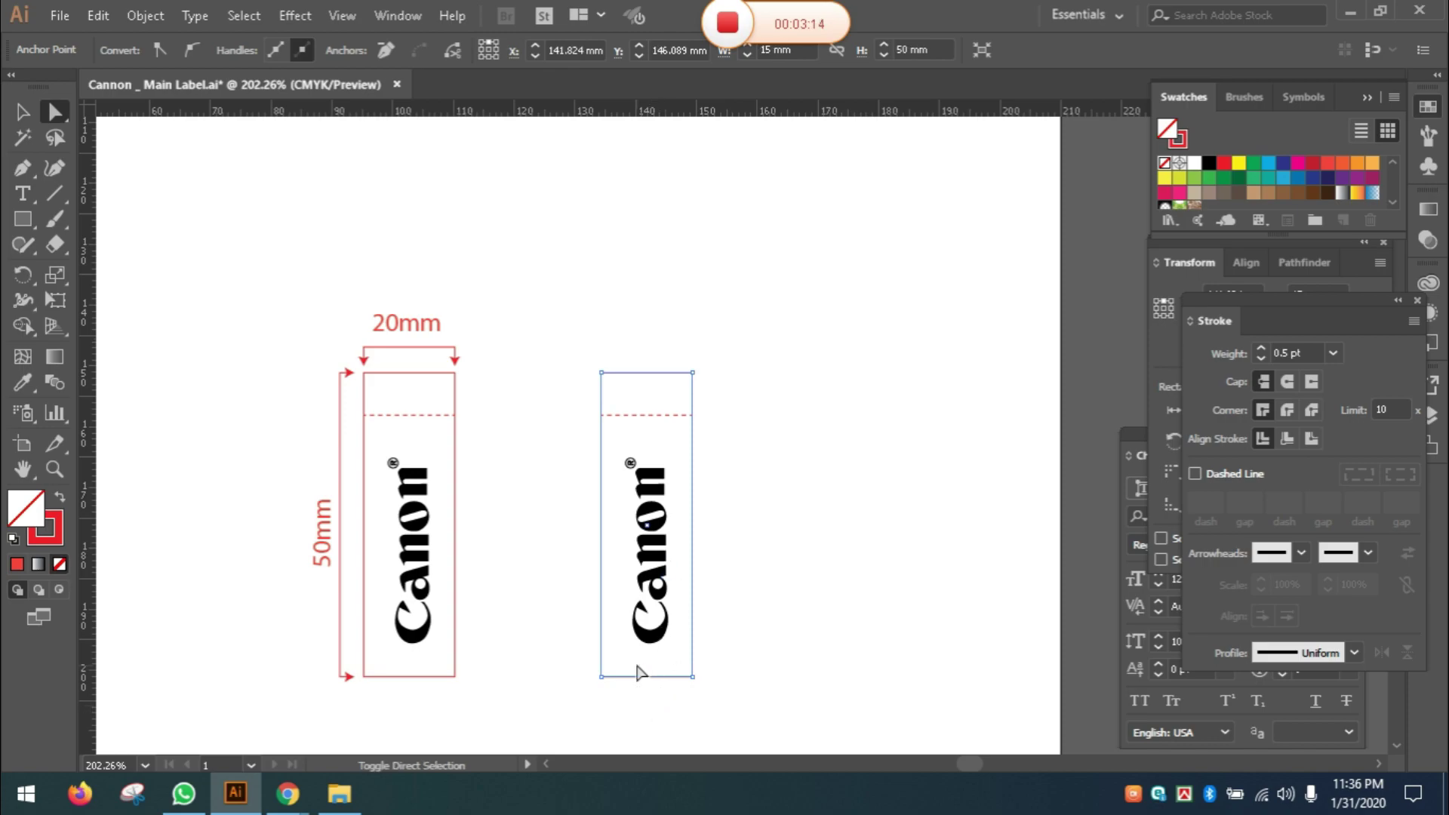
key("ctrl")
left_click(812, 492)
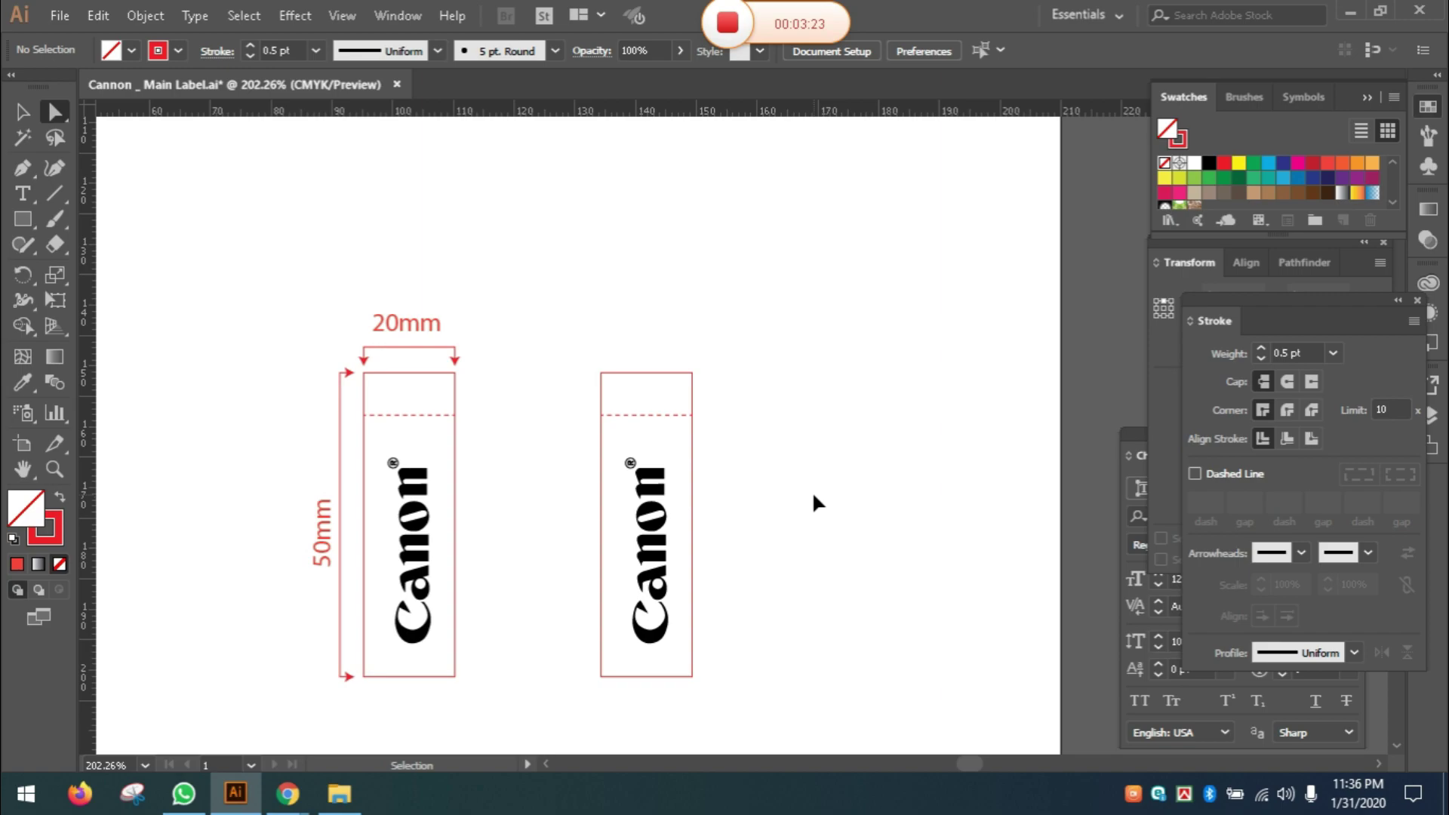
key("ctrl+z")
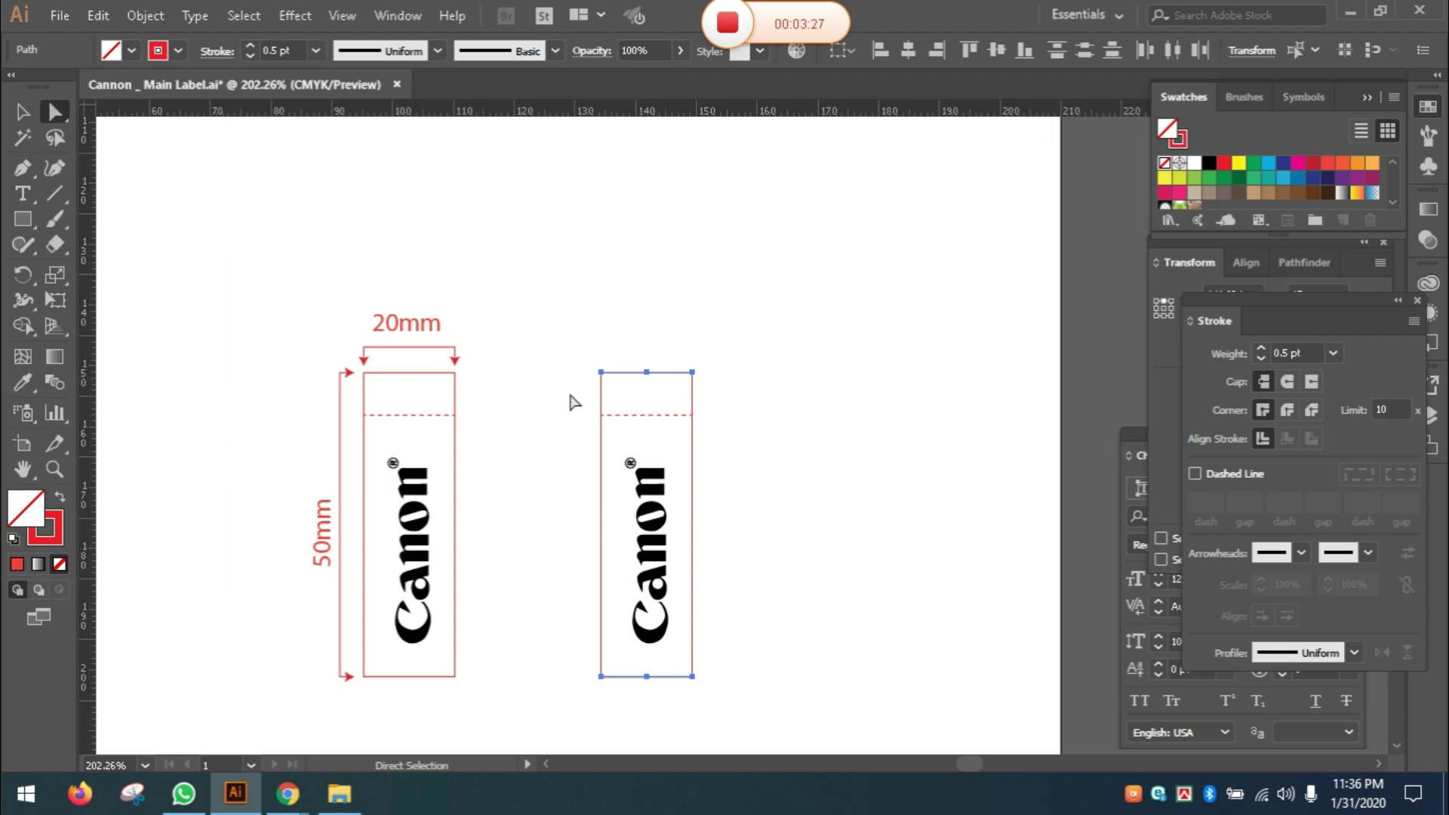
Step: Change the stroke of the pasted top and bottom edge lines to black
left_click(56, 533)
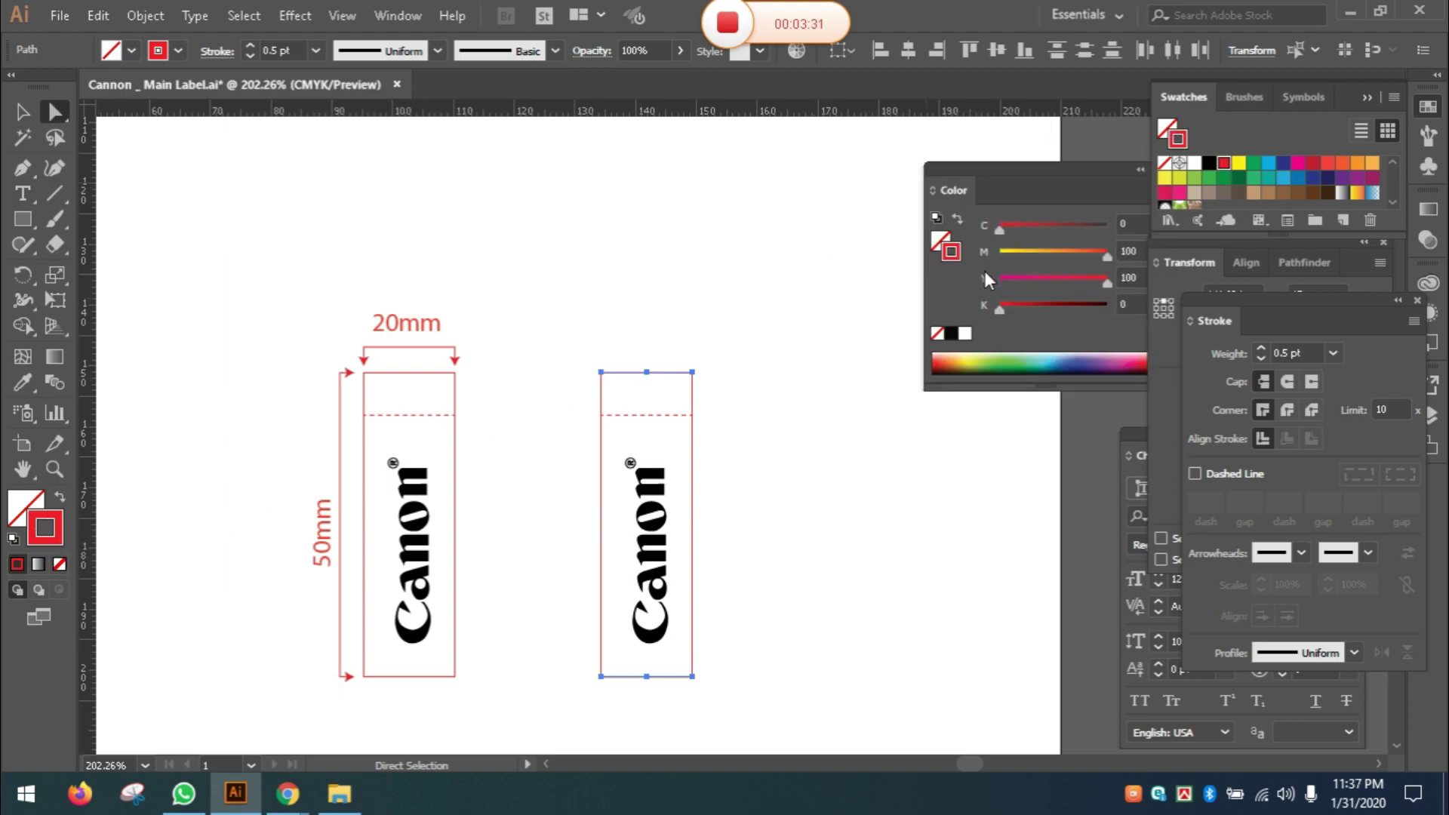
left_click(950, 335)
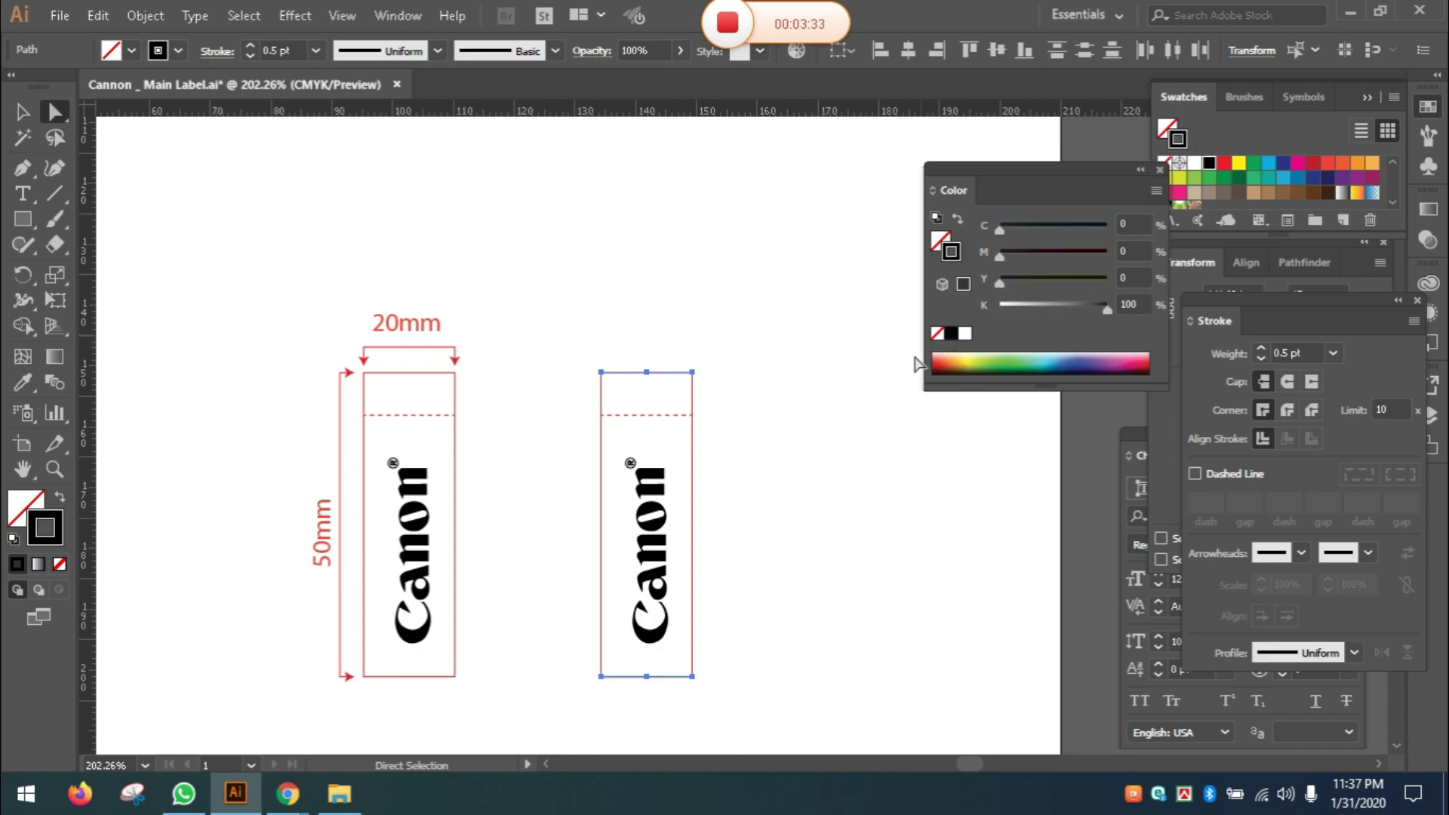
left_click(757, 476)
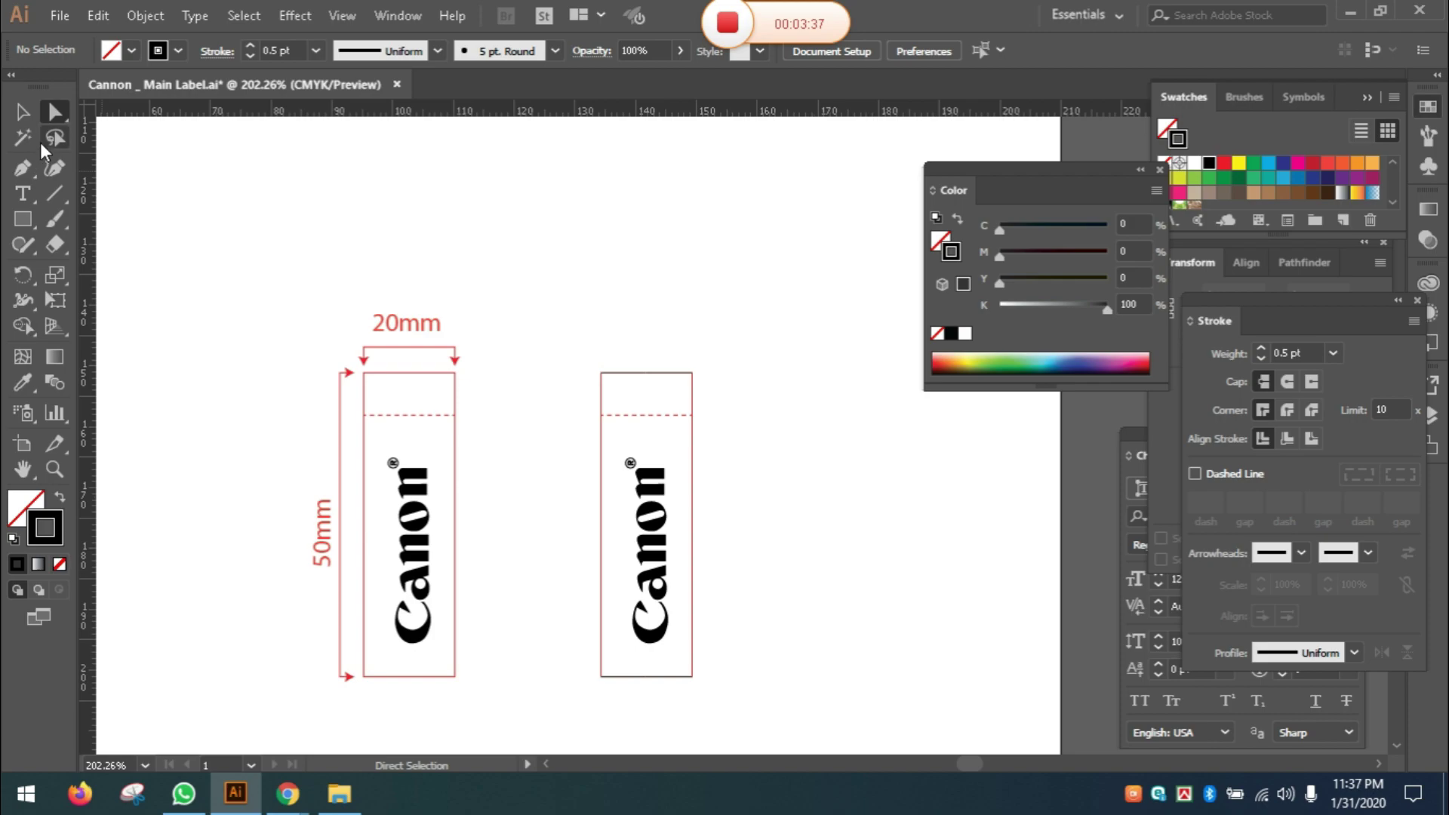
Step: Select both black edge lines with the Group Selection tool and shorten them to a width of 5 mm
left_click_drag(47, 110, 104, 141)
left_click(651, 374)
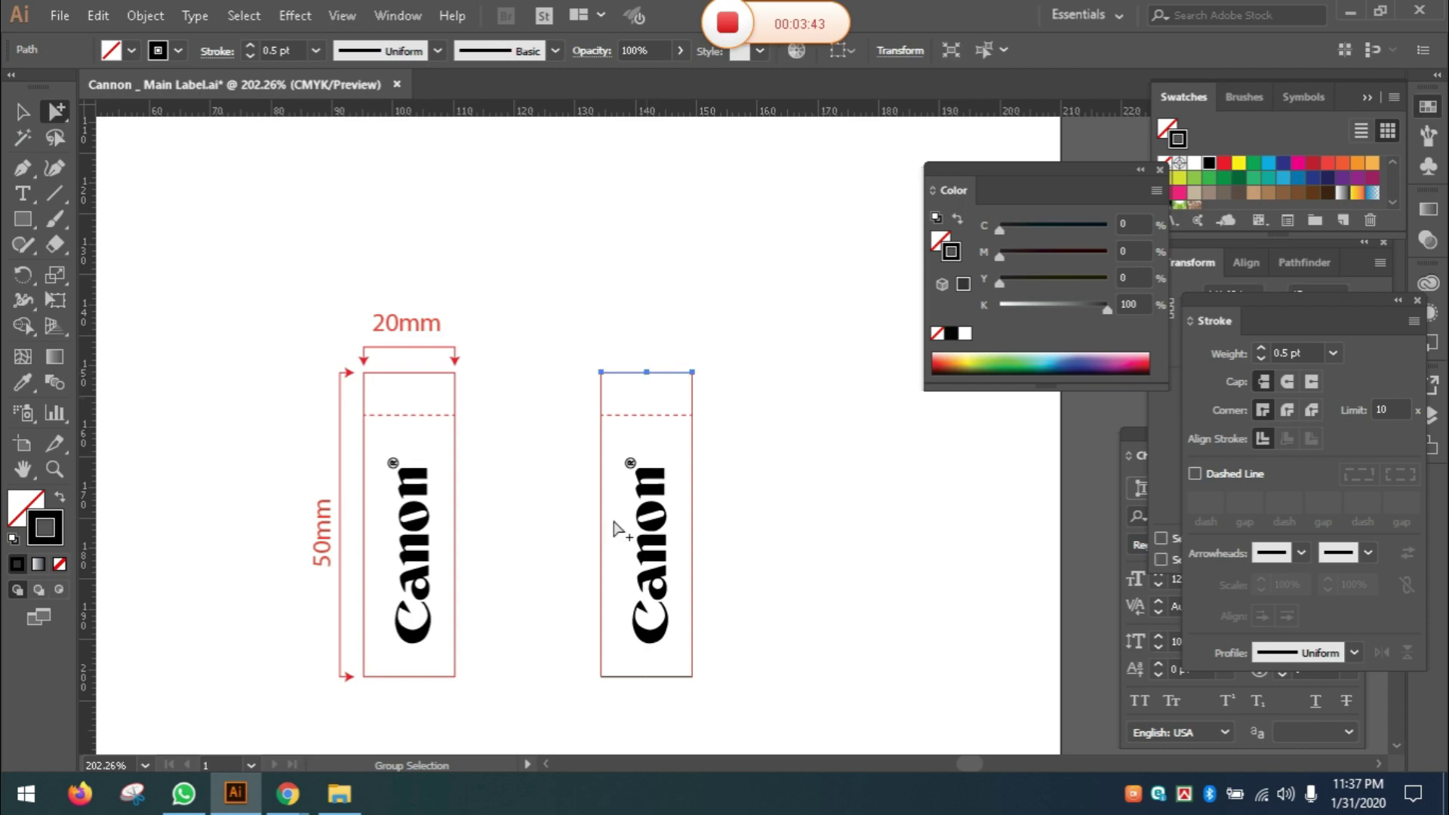
left_click(640, 677, "shift")
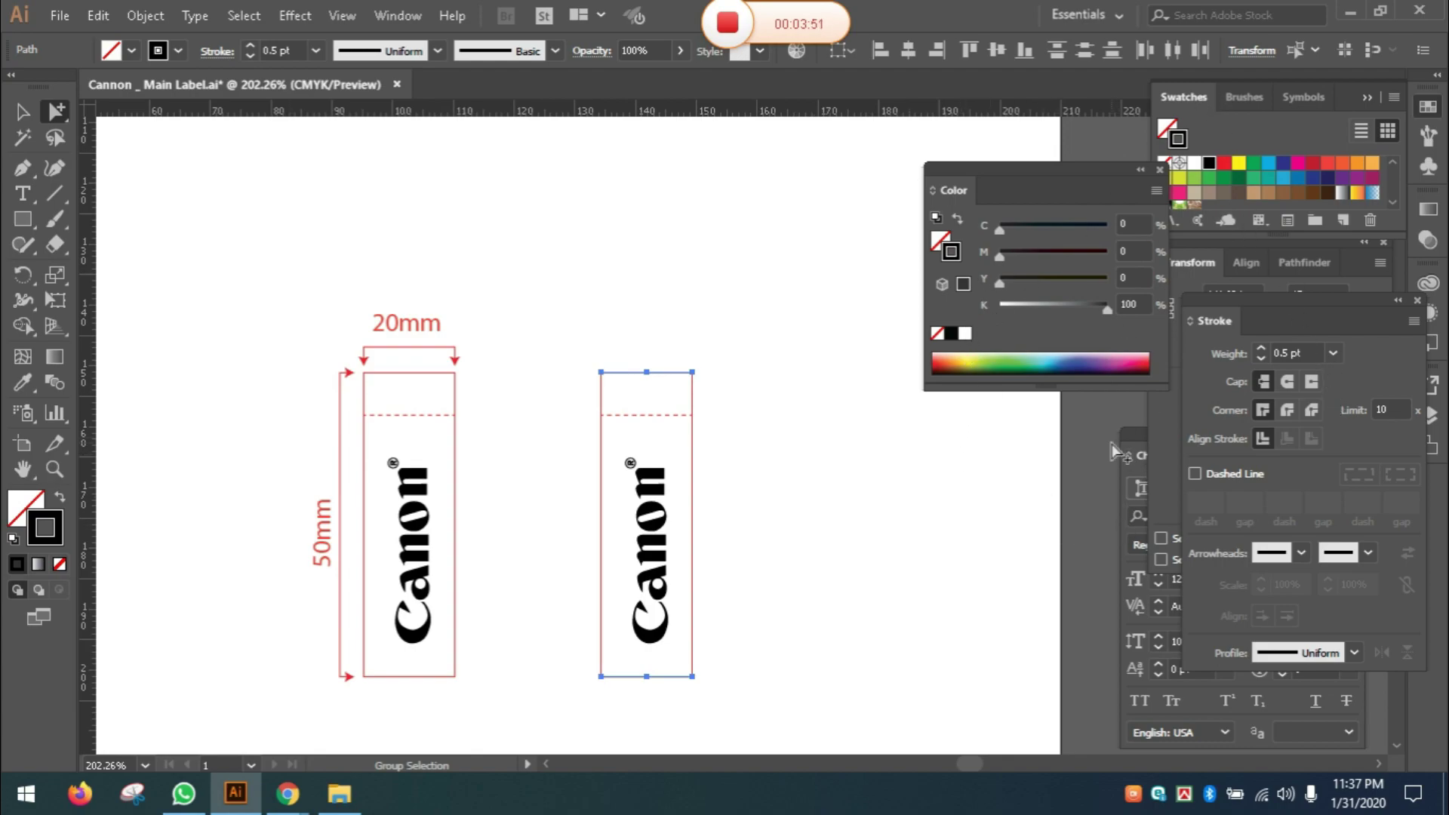
left_click(1194, 264)
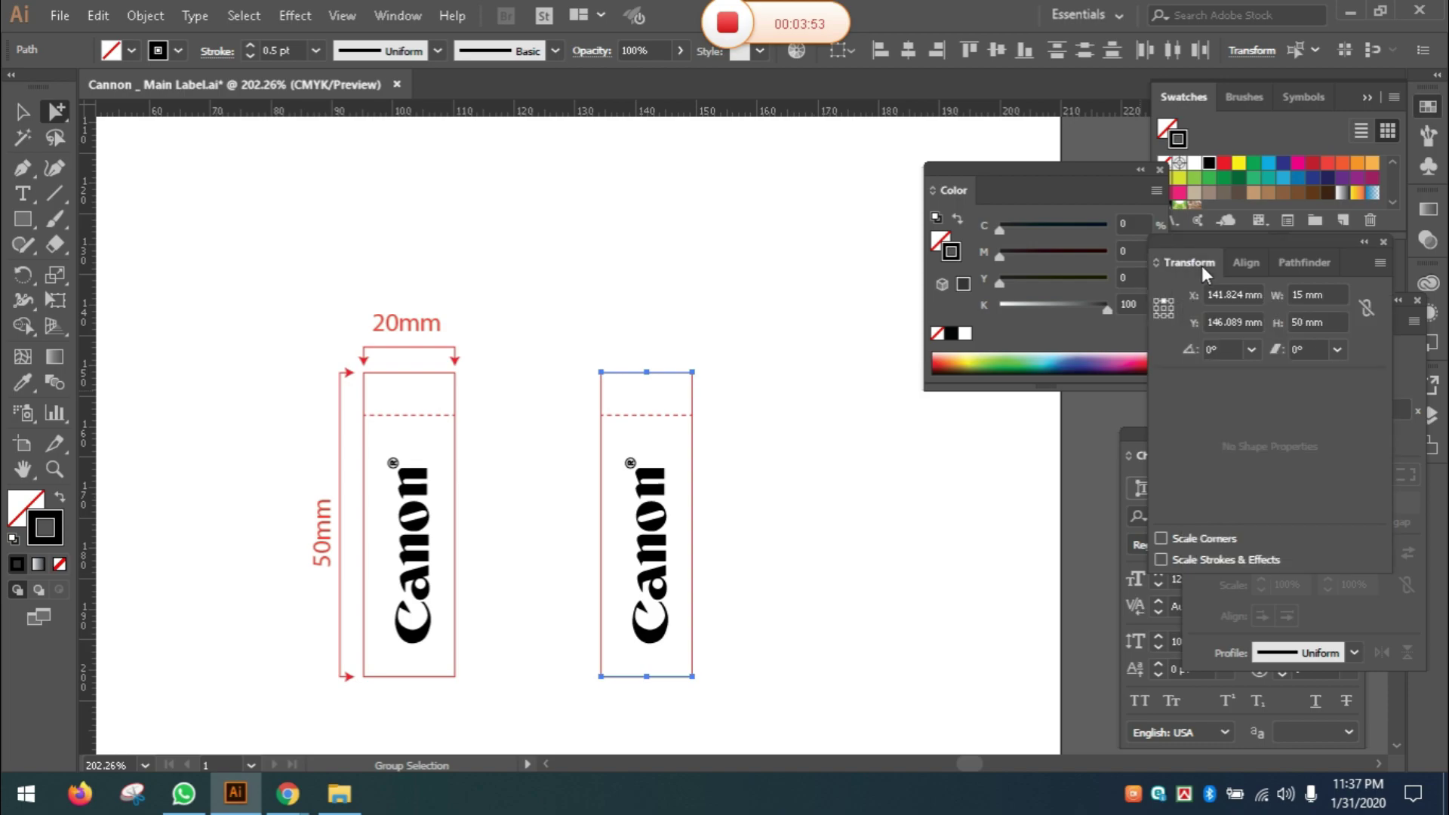
left_click(1333, 296)
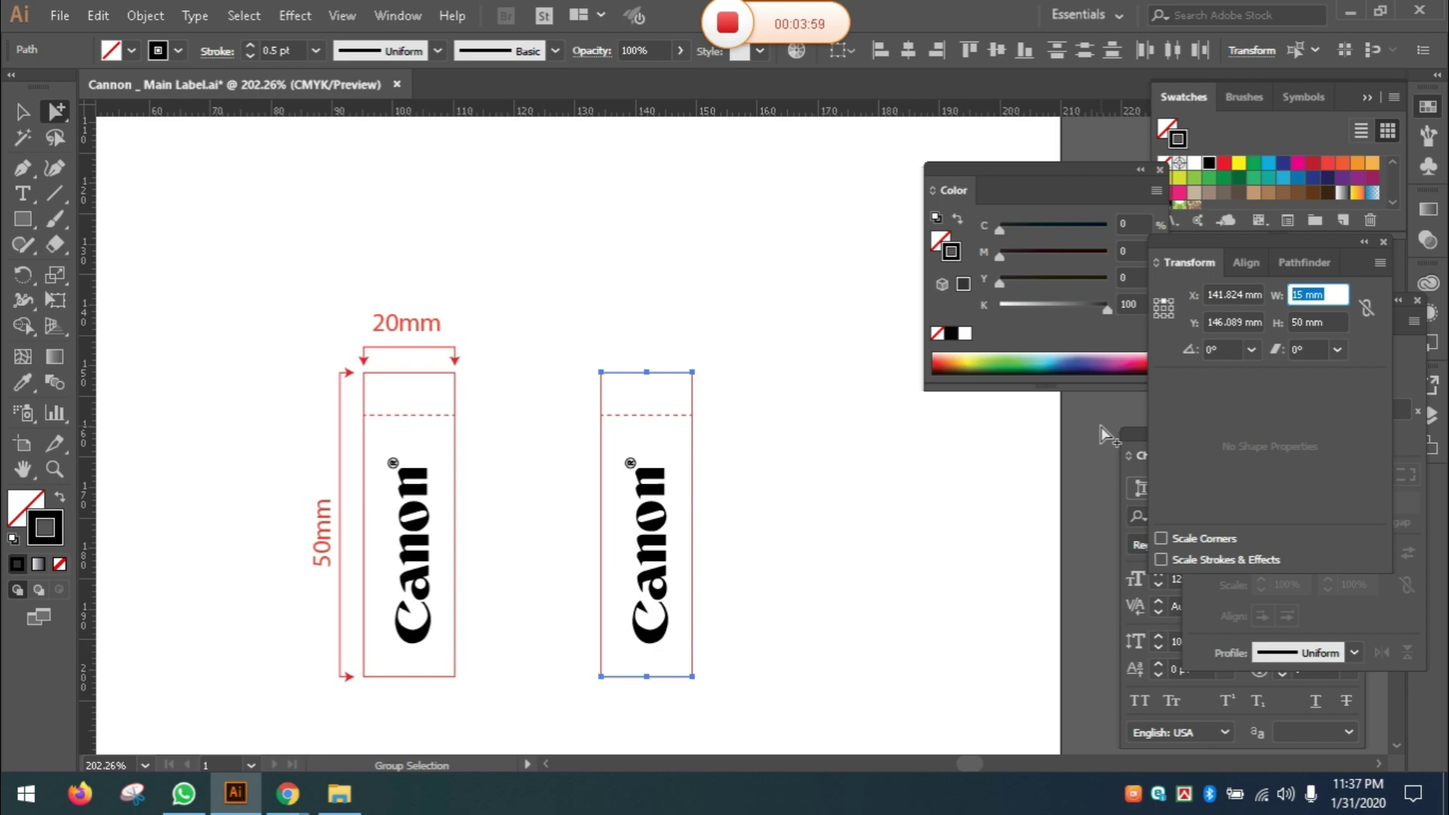
type("5")
key("Return")
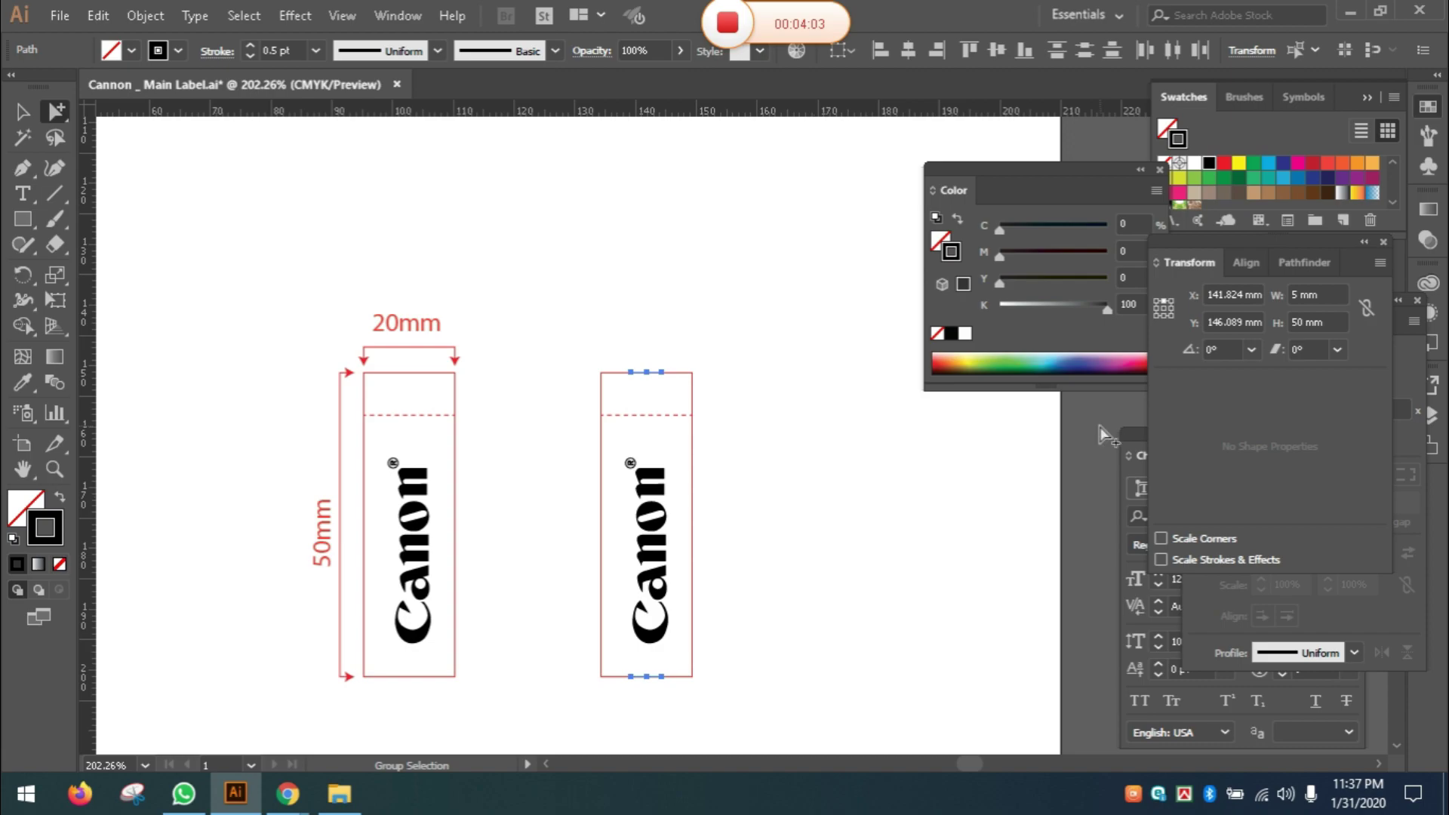
left_click(784, 435)
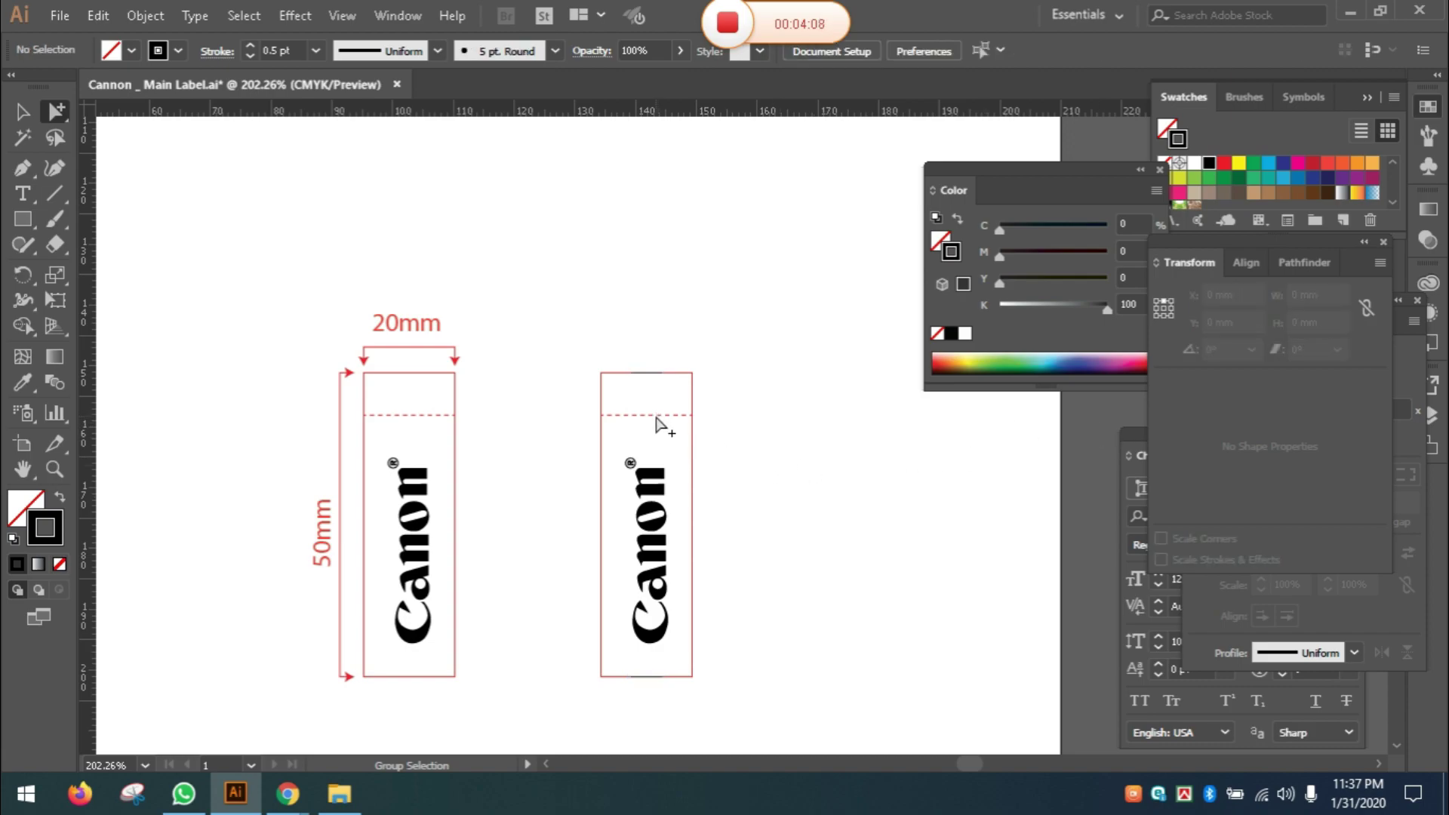
Step: Delete the duplicate label's dashed fold line and set its outline rectangle's stroke to none
left_click(655, 415)
key("Delete")
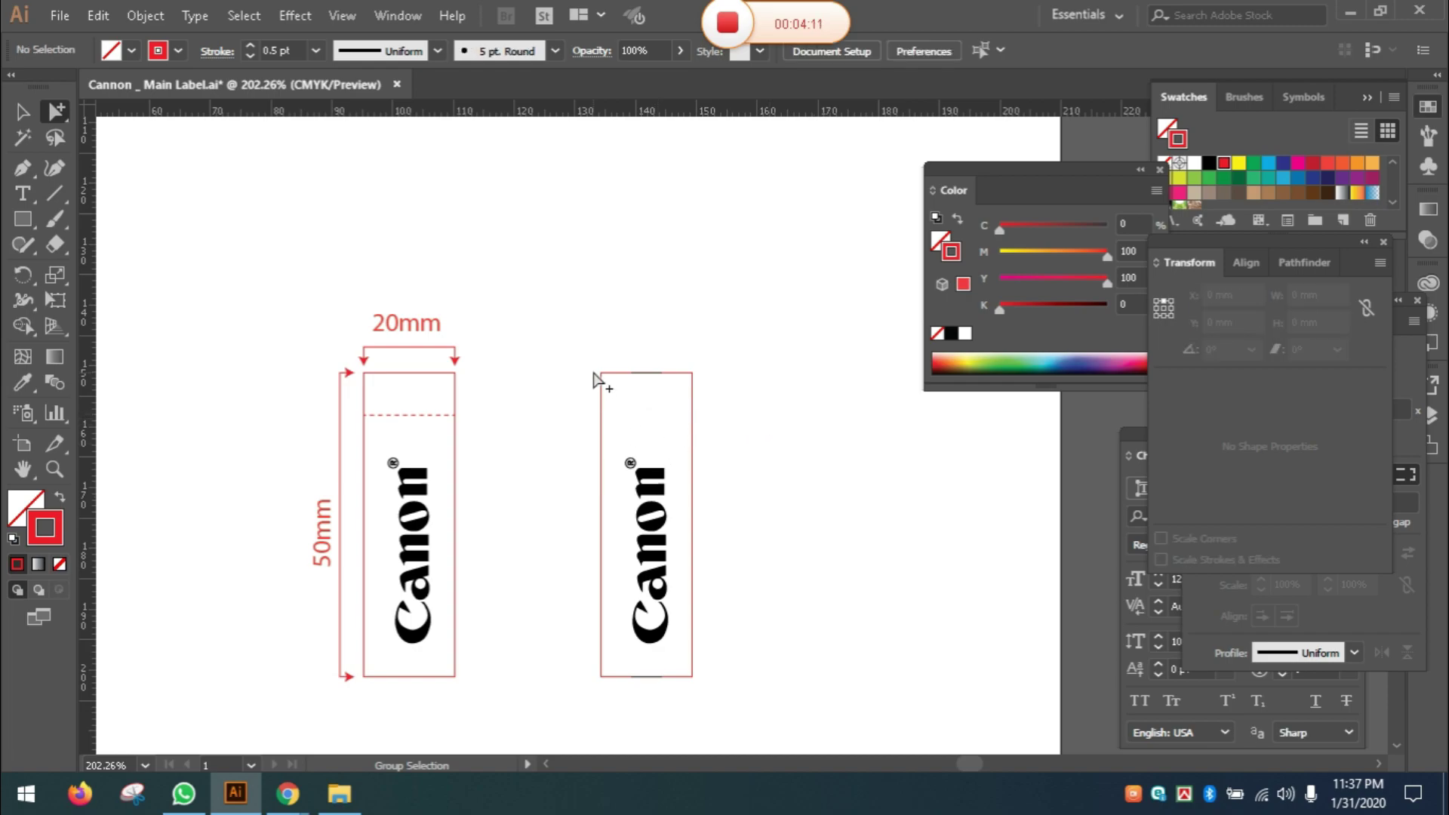
left_click_drag(587, 407, 751, 426)
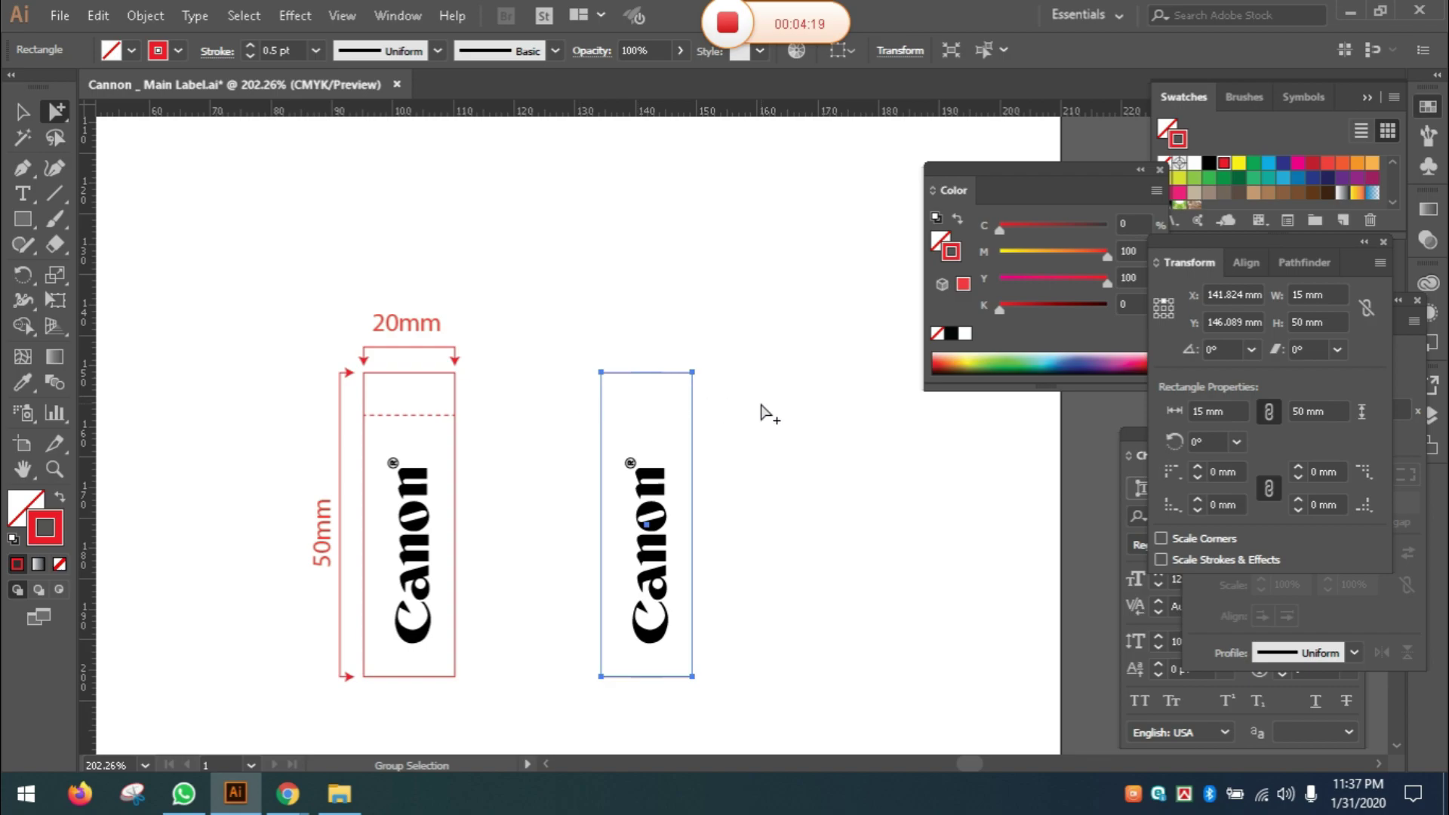
left_click(938, 338)
left_click(779, 450)
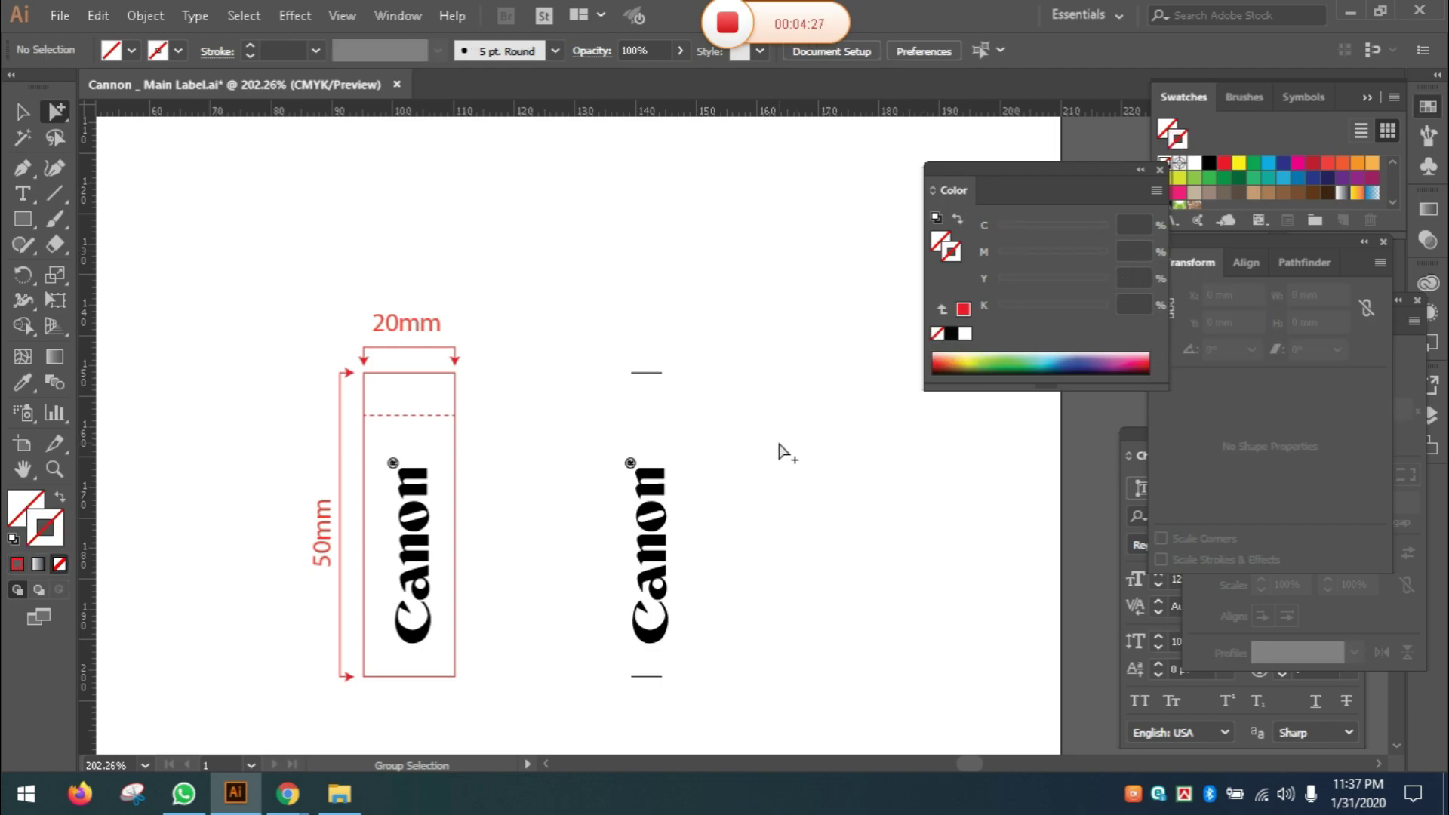
Step: Group the duplicate label's logo, unstroked rectangle and both black cut marks
left_click_drag(793, 454, 738, 323)
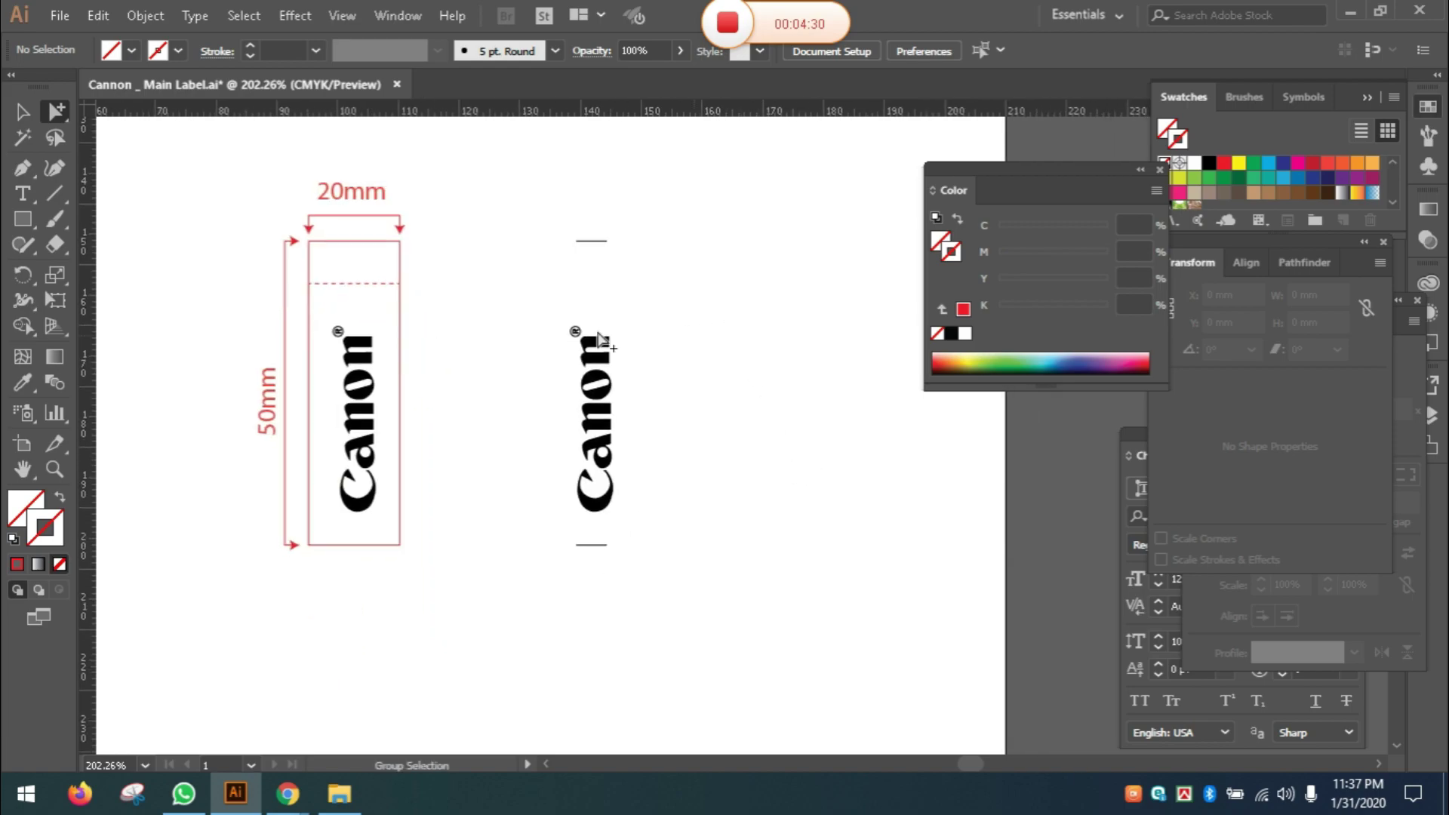
left_click_drag(518, 198, 678, 579)
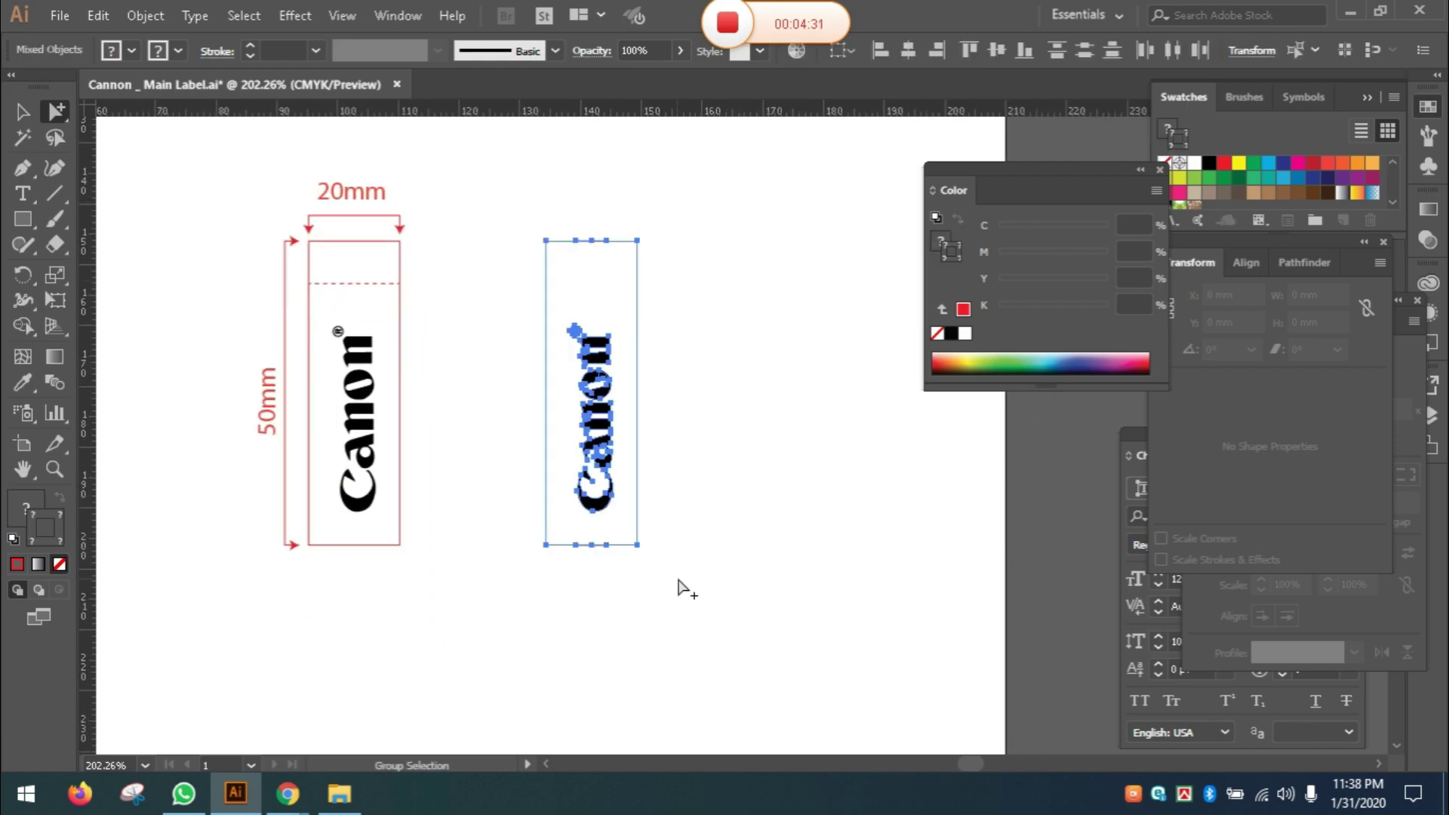
key("ctrl+g")
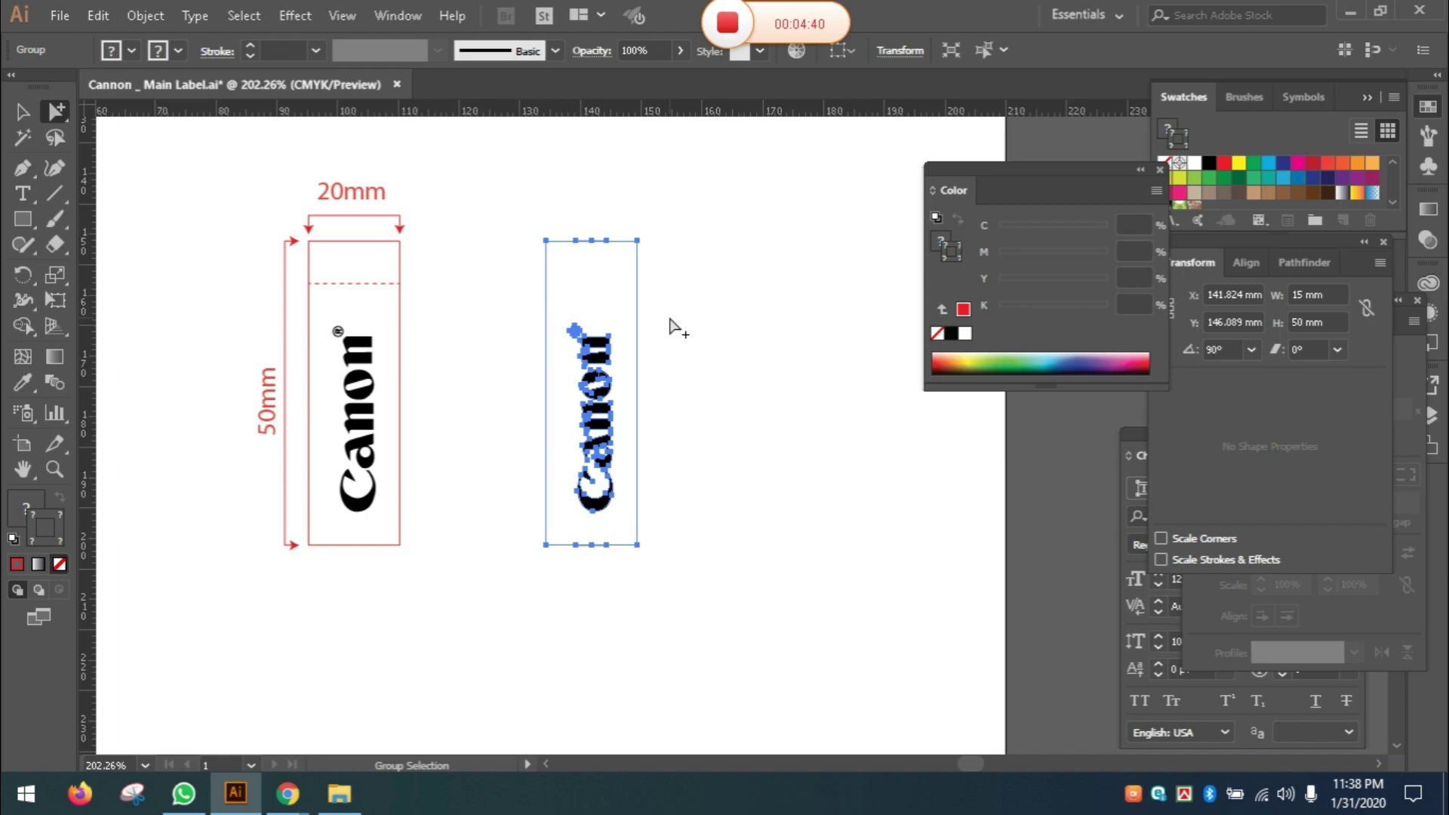
Step: Create a copy of the grouped label moved 0 mm horizontally and 50 mm vertically, with the preview on
key("Return")
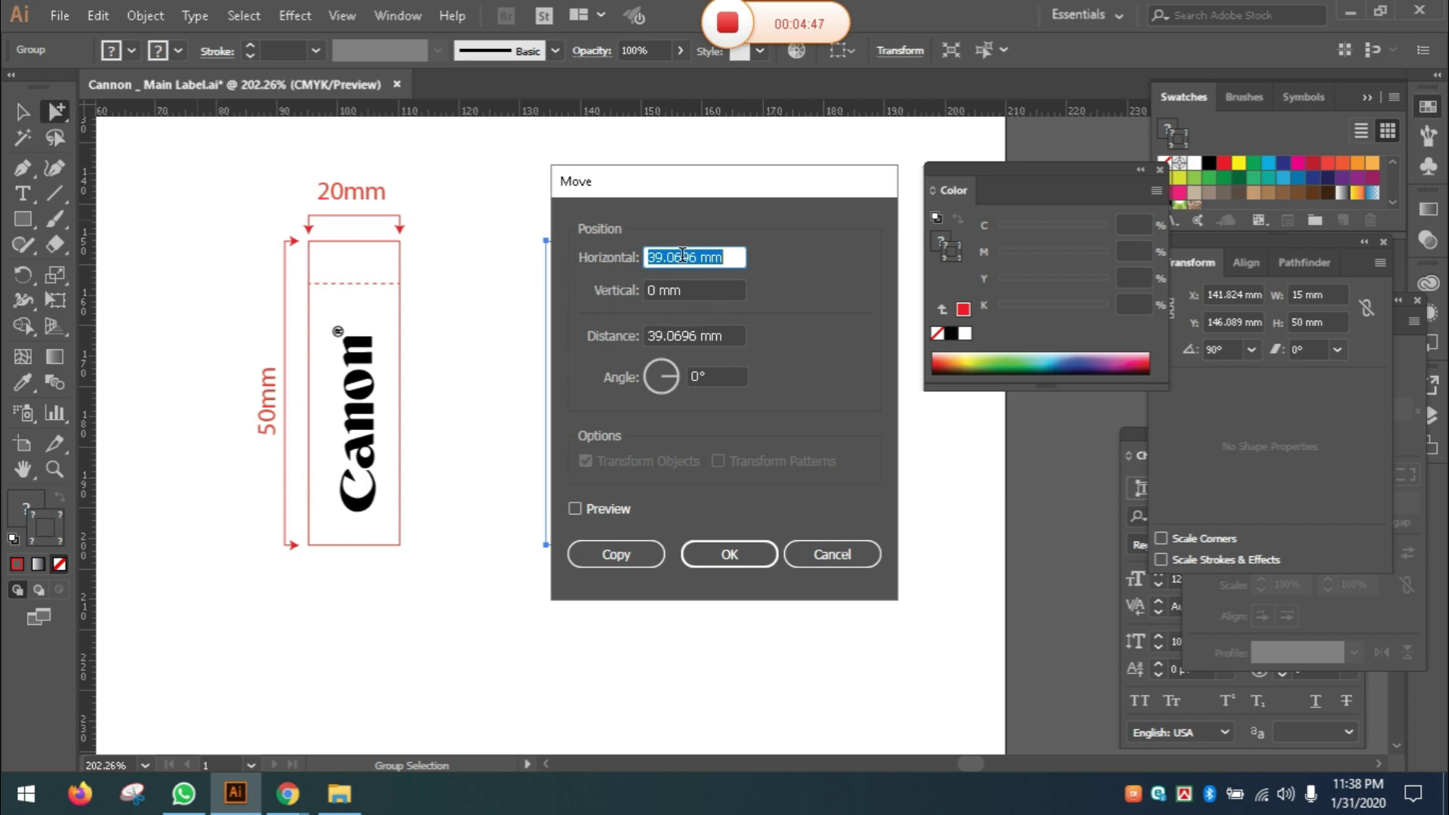
type("0")
key("Tab")
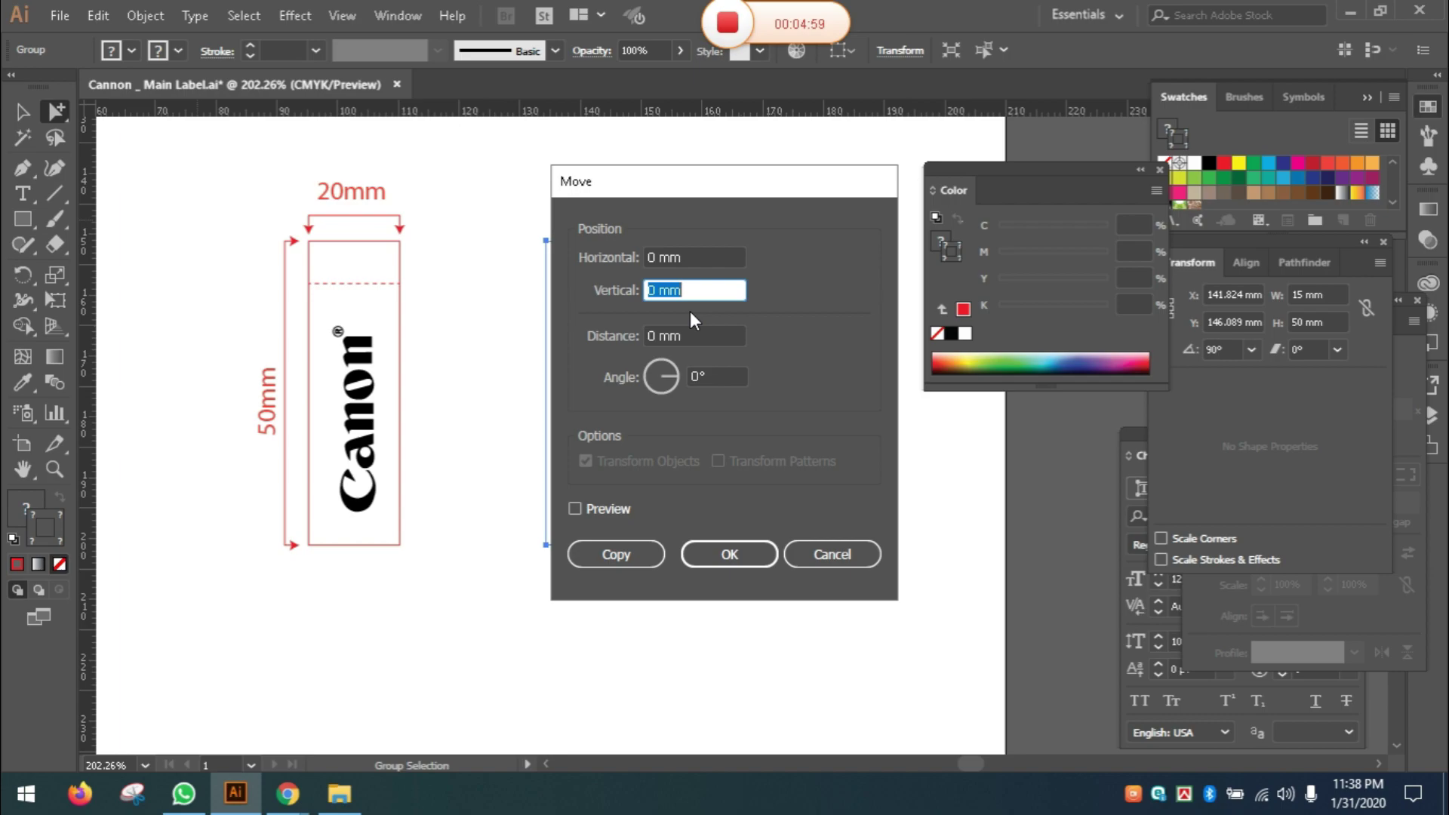
type("50")
left_click_drag(627, 186, 902, 242)
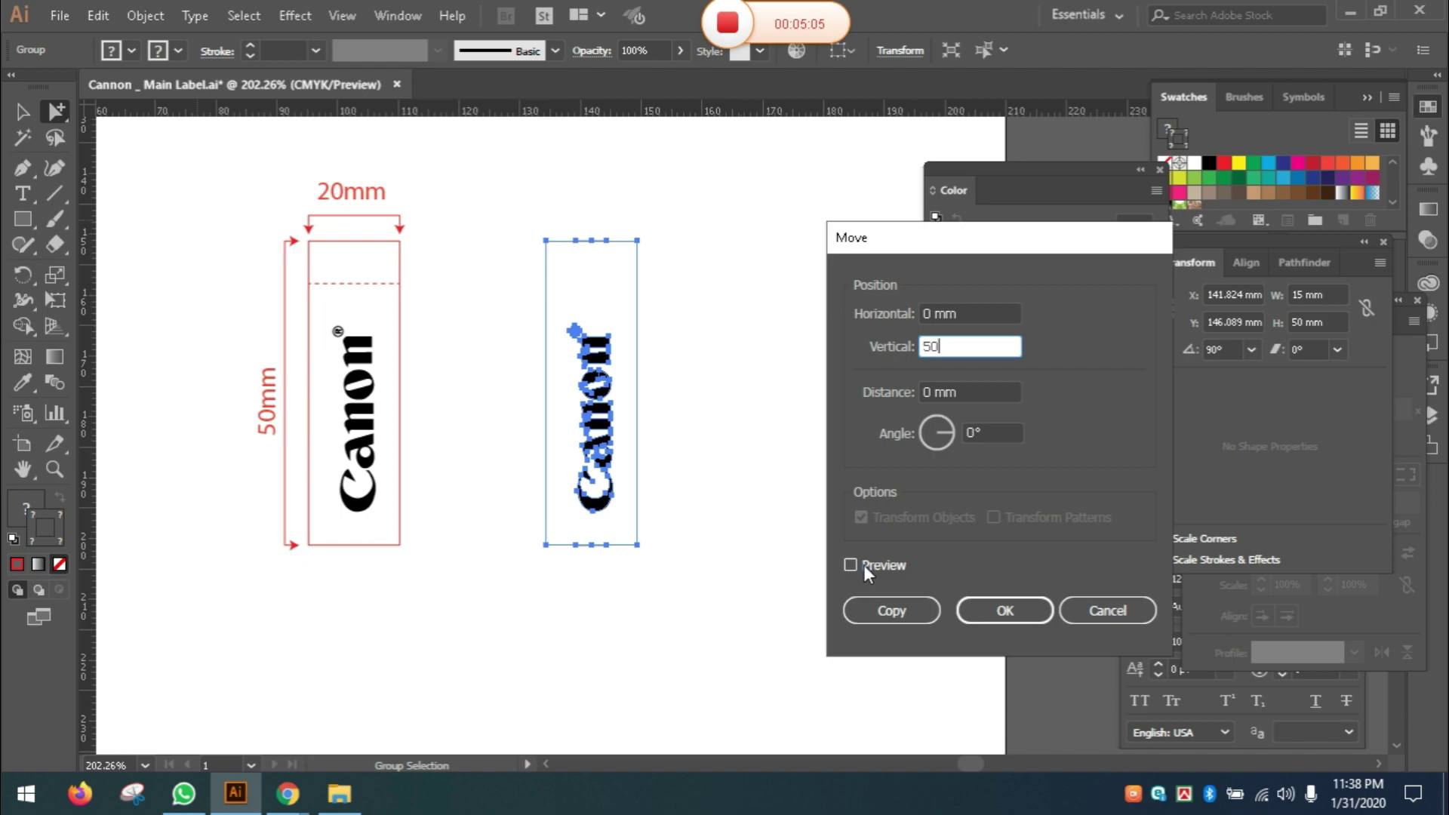
left_click(863, 564)
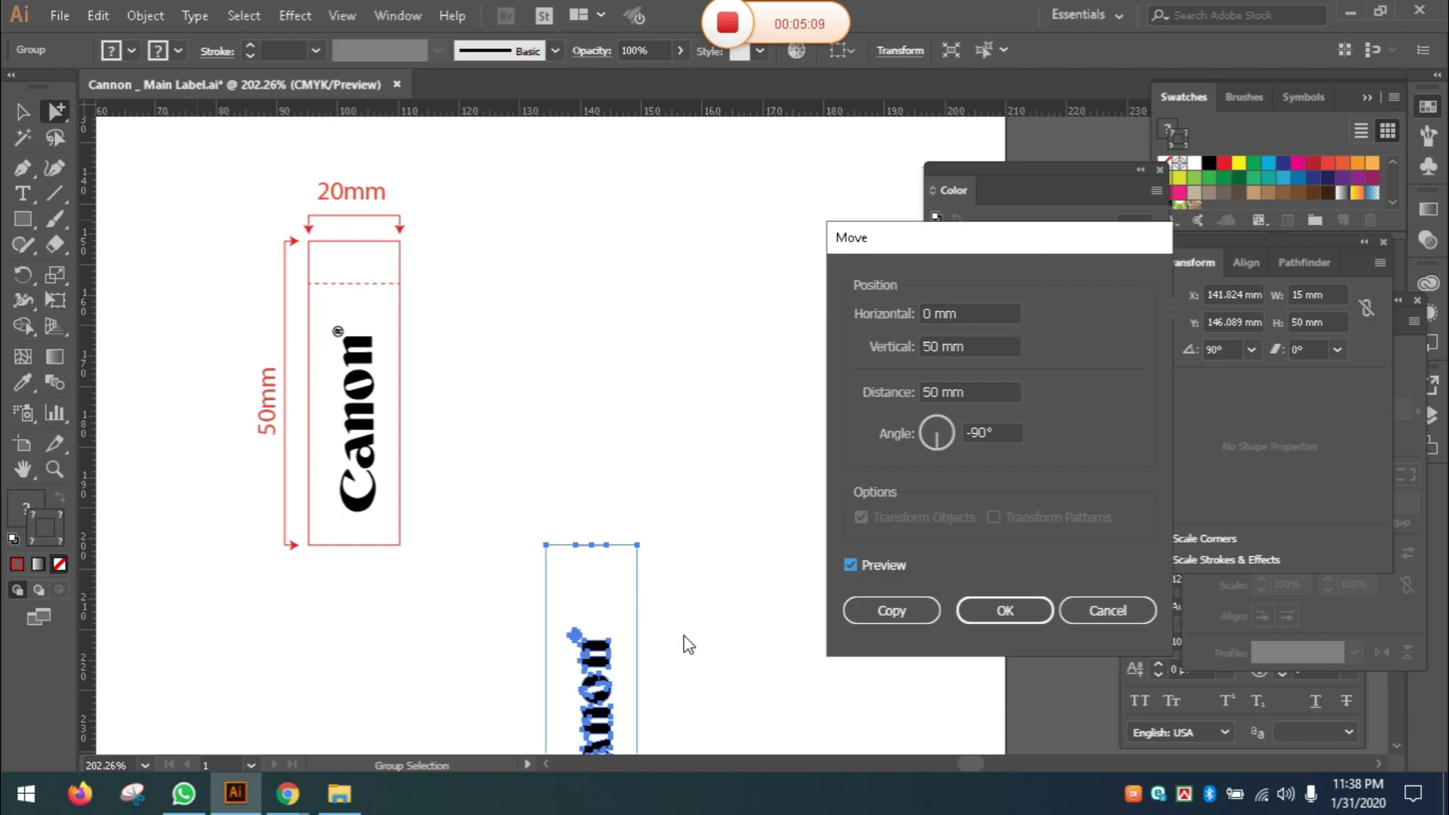
left_click(893, 613)
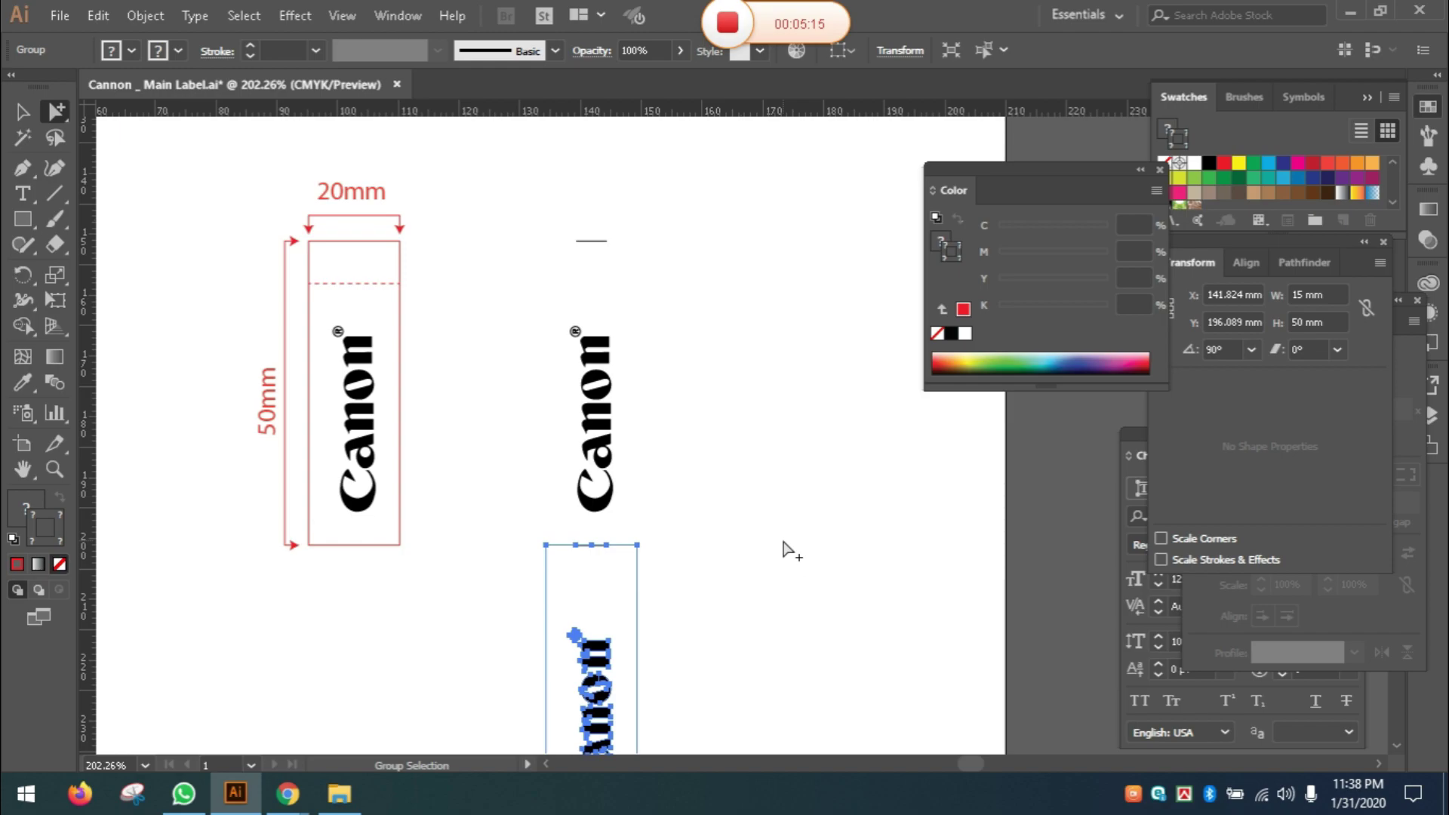
Step: Select both stacked label copies and check their combined height
key("ctrl+minus")
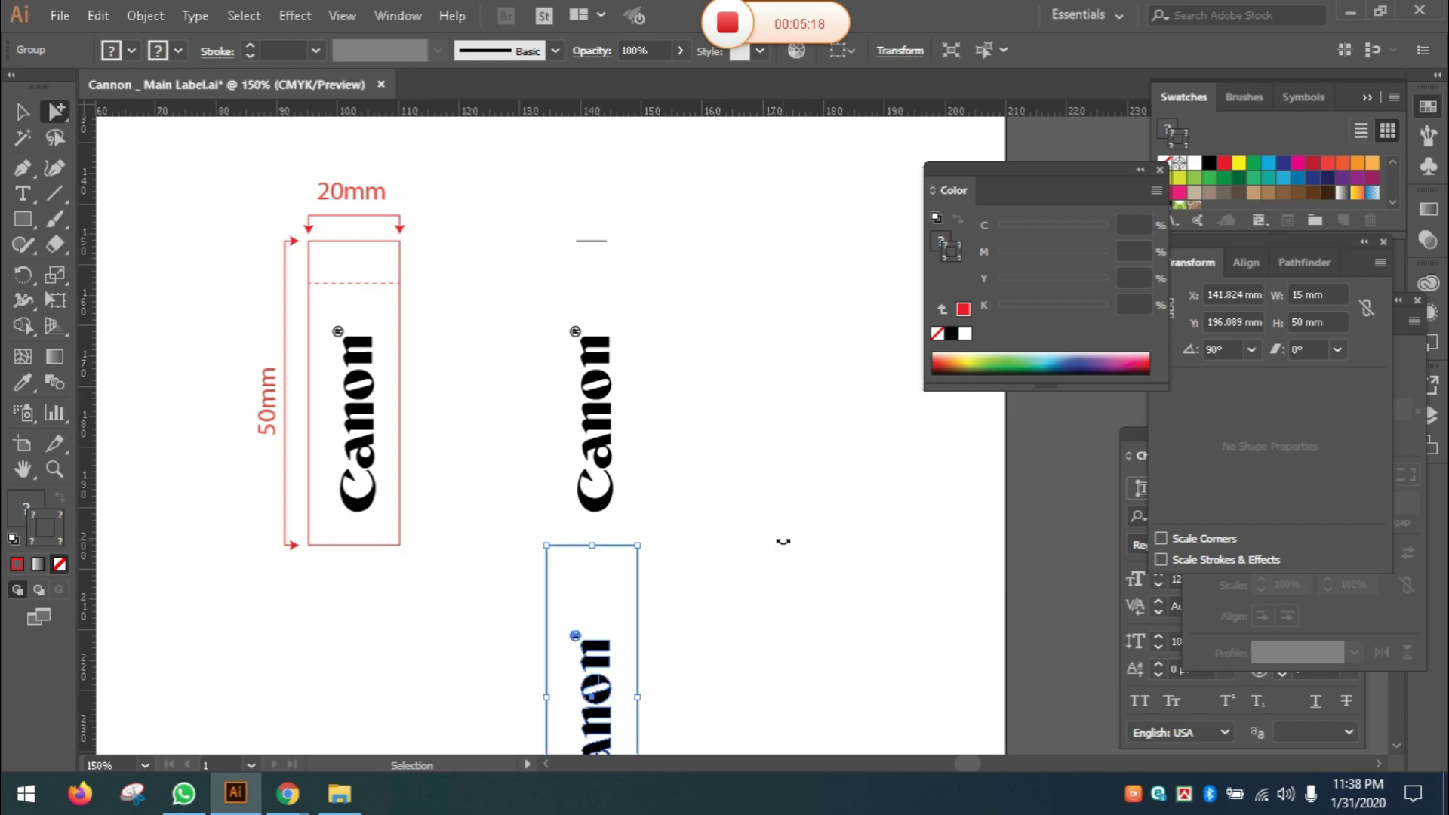
left_click_drag(797, 534, 638, 668)
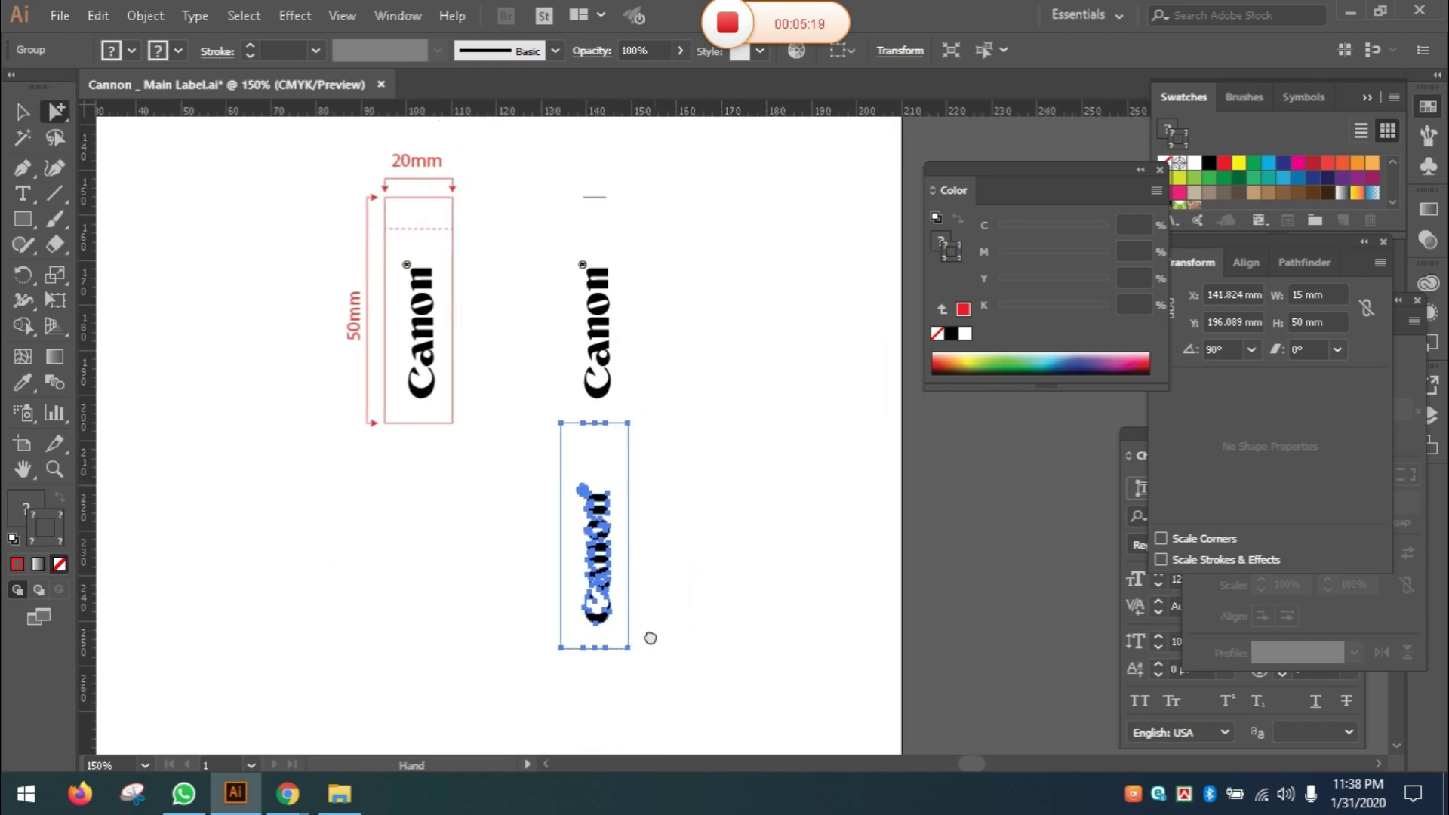
left_click_drag(521, 190, 695, 739)
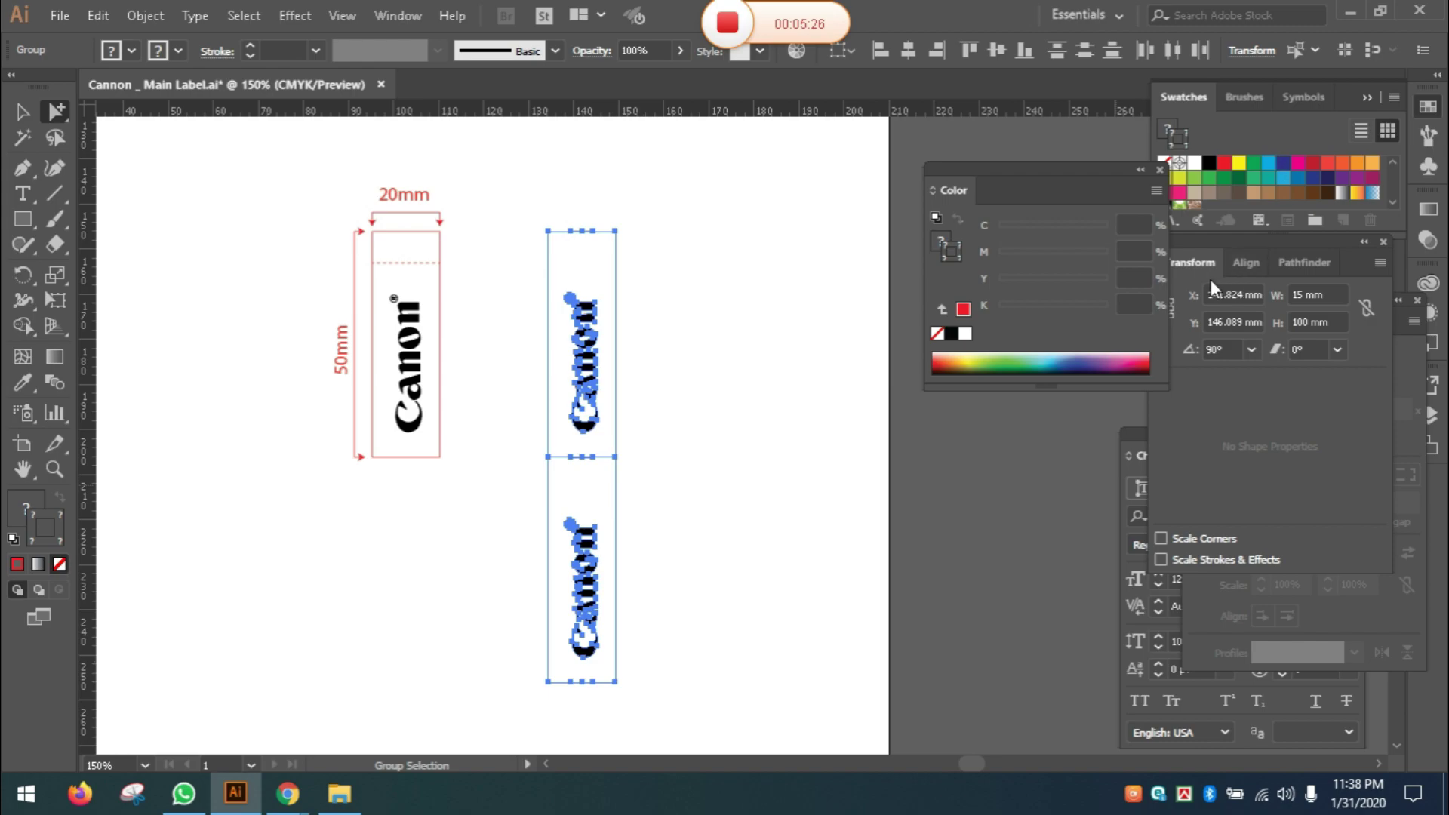
left_click(1332, 321)
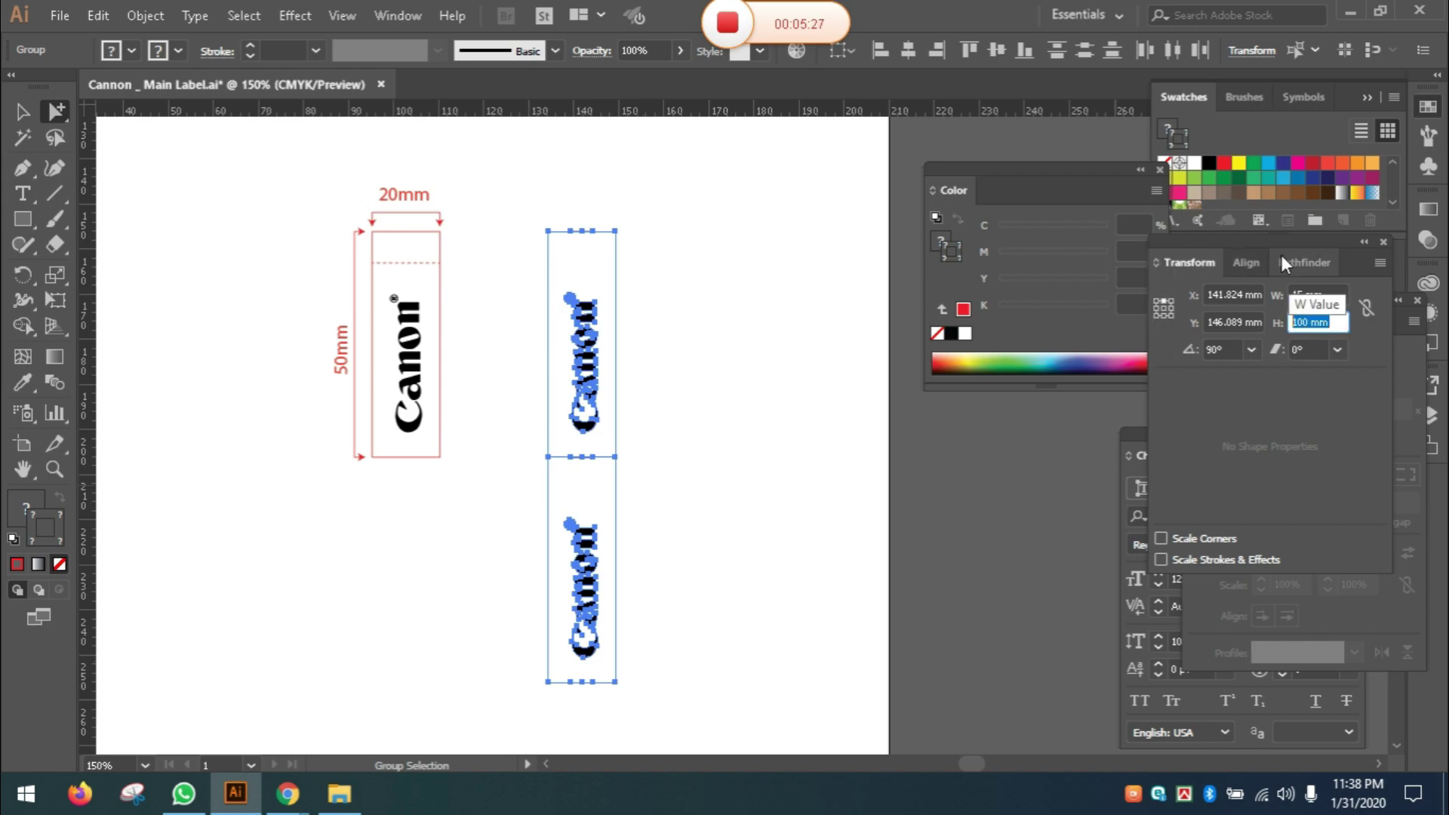
Step: Set the reference point to the center and change the combined height of both stacked labels to 90 mm
left_click_drag(1171, 260, 800, 415)
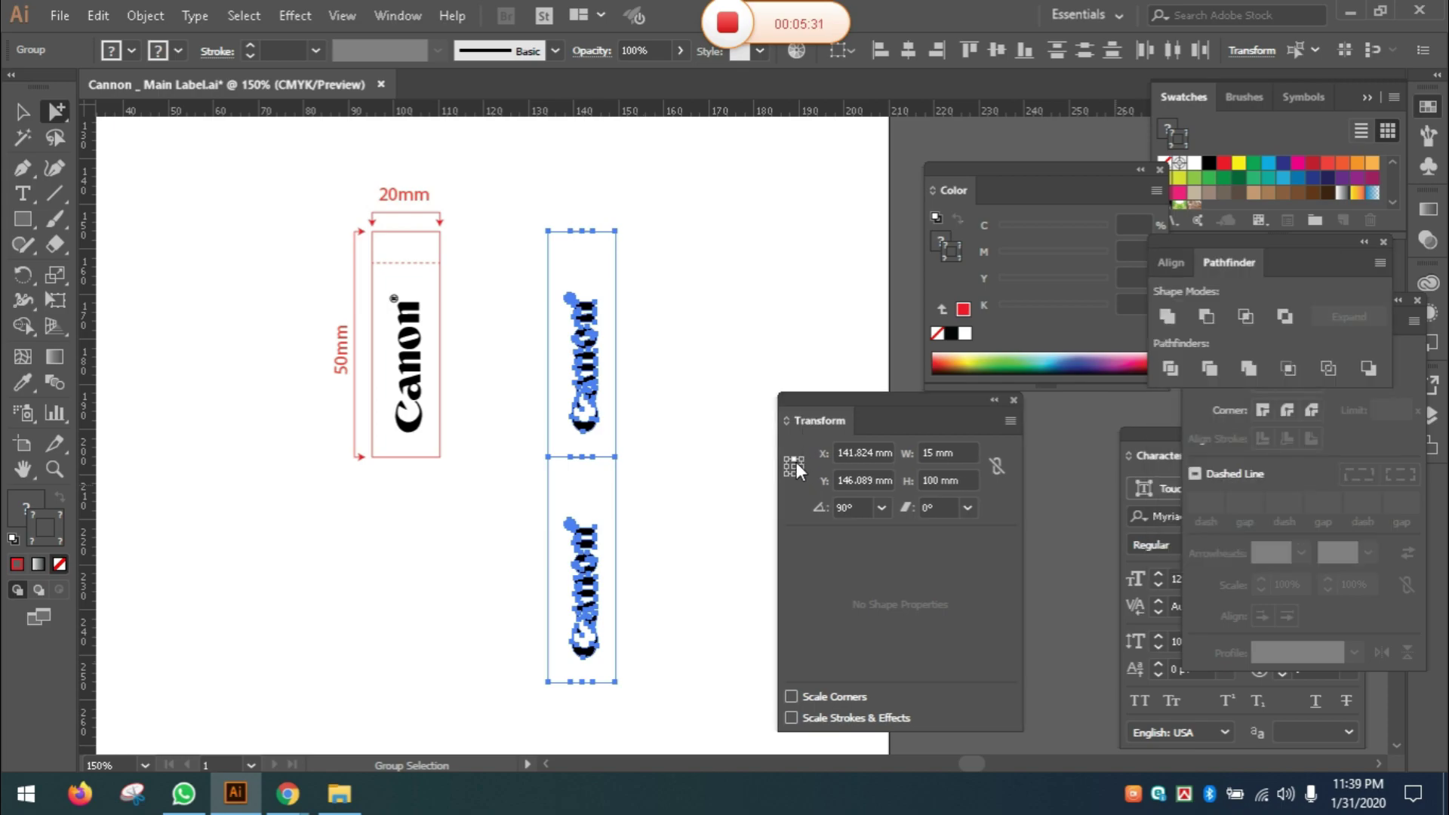
left_click(794, 466)
left_click_drag(963, 480, 921, 481)
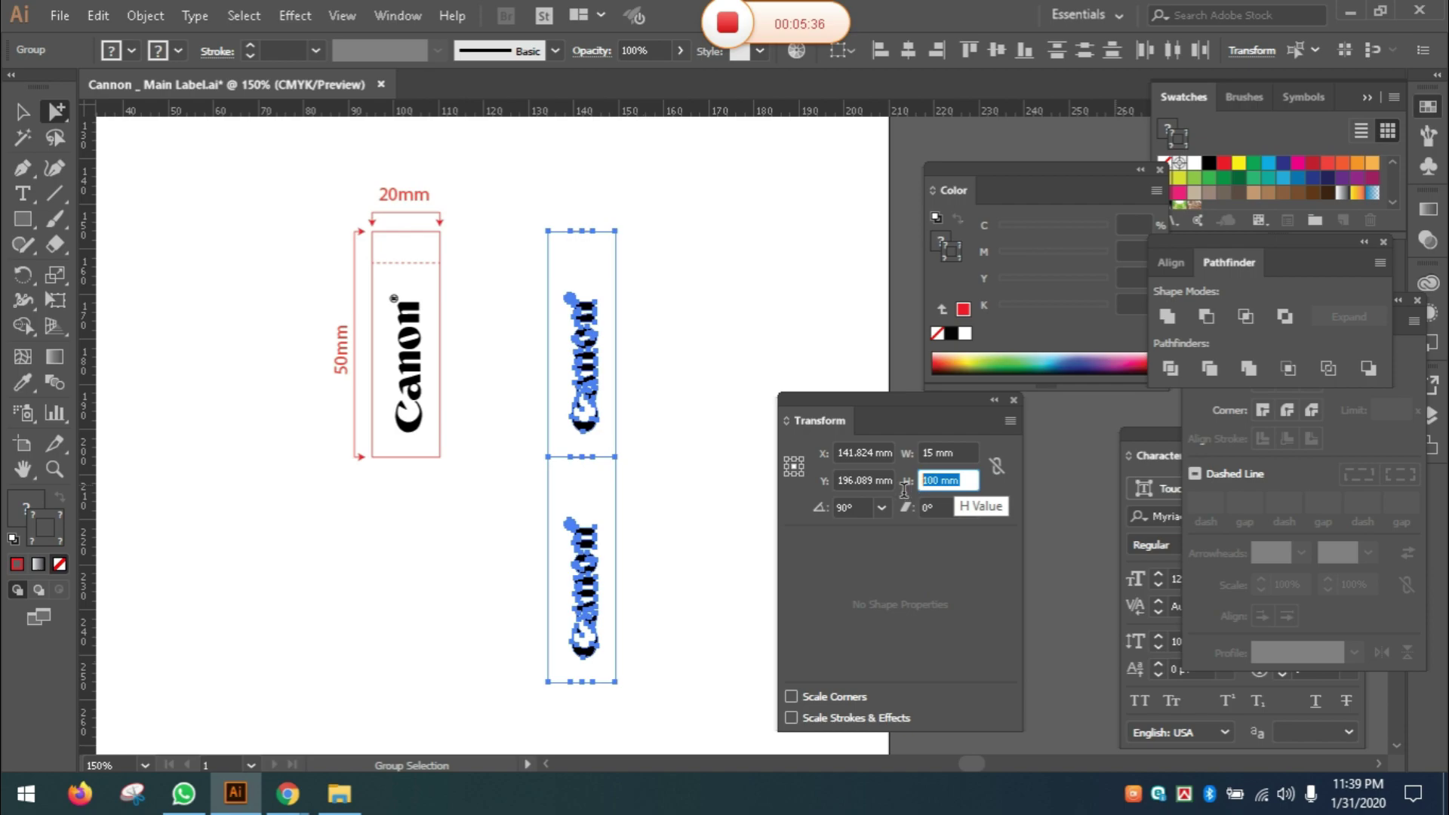
left_click_drag(526, 186, 693, 721)
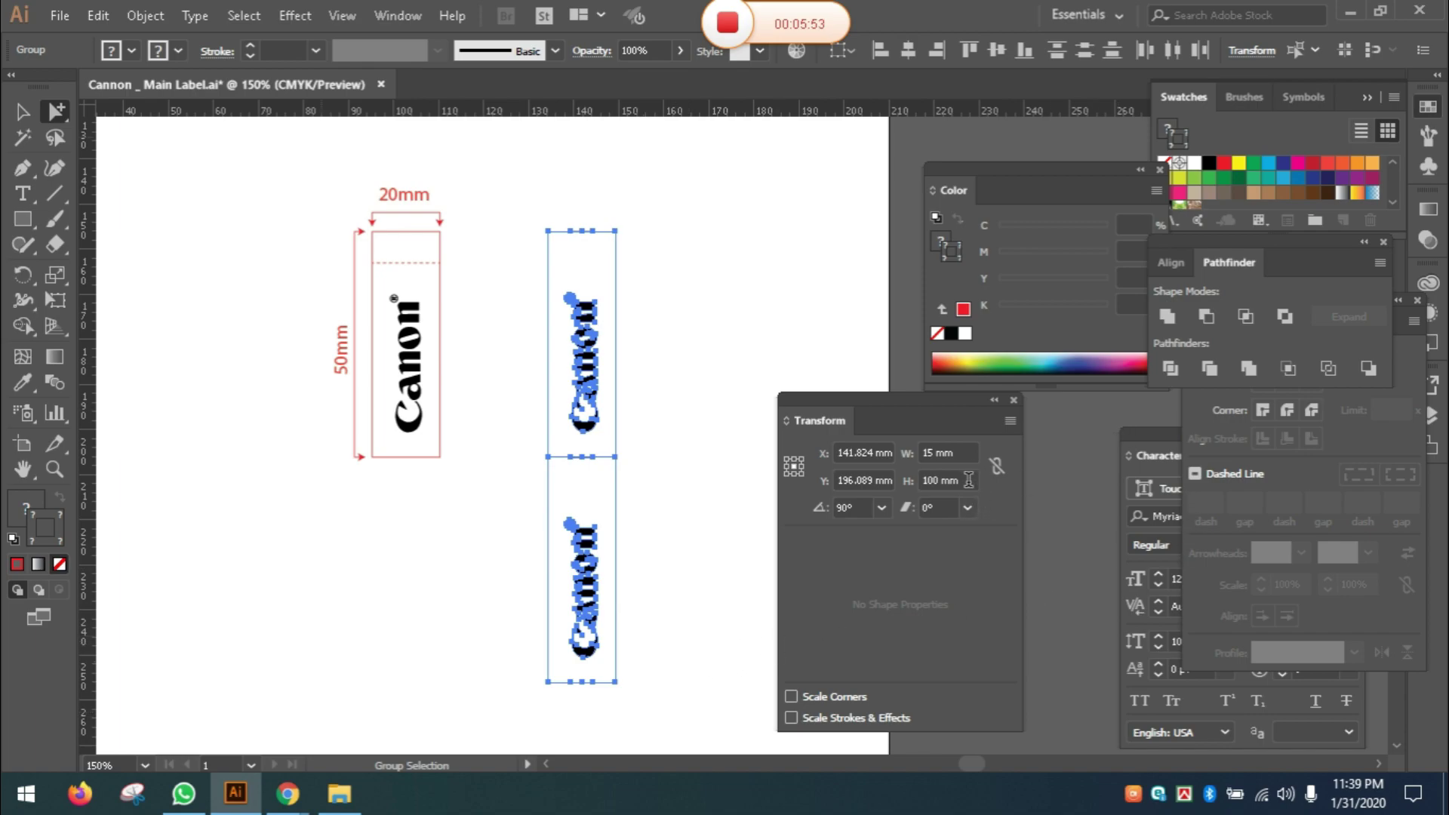
left_click_drag(968, 480, 919, 491)
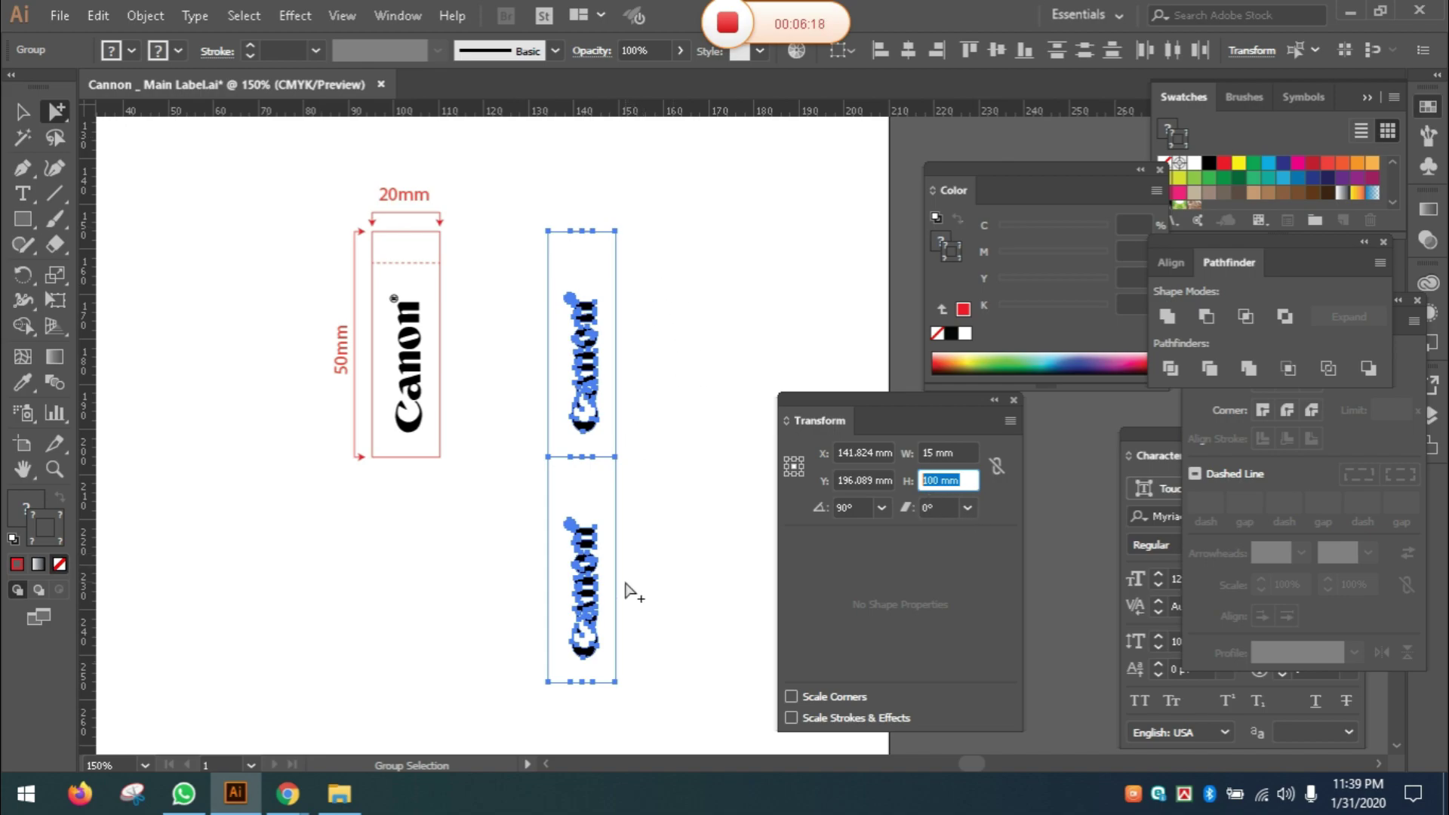
type("90")
key("Return")
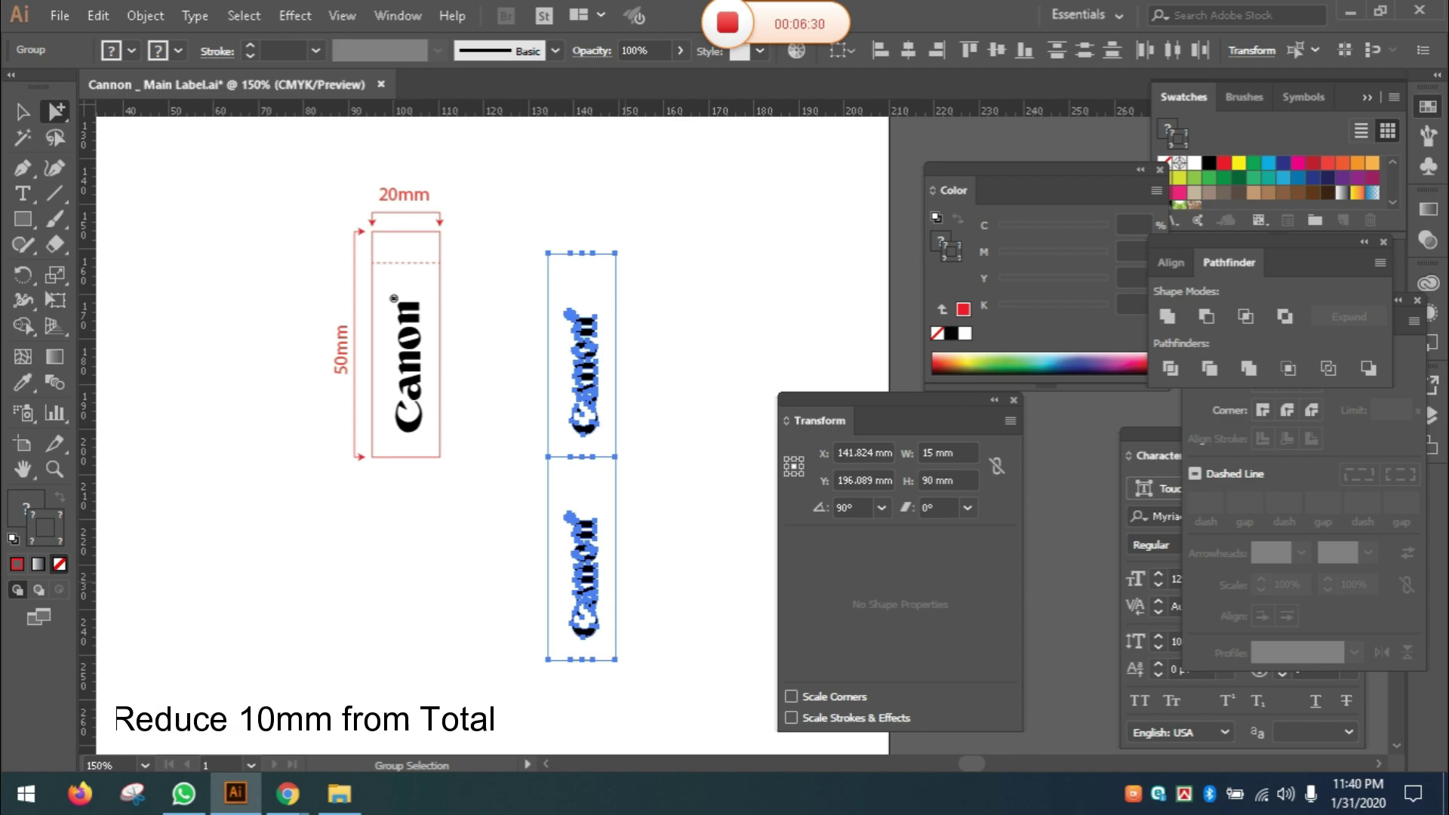
left_click(528, 227)
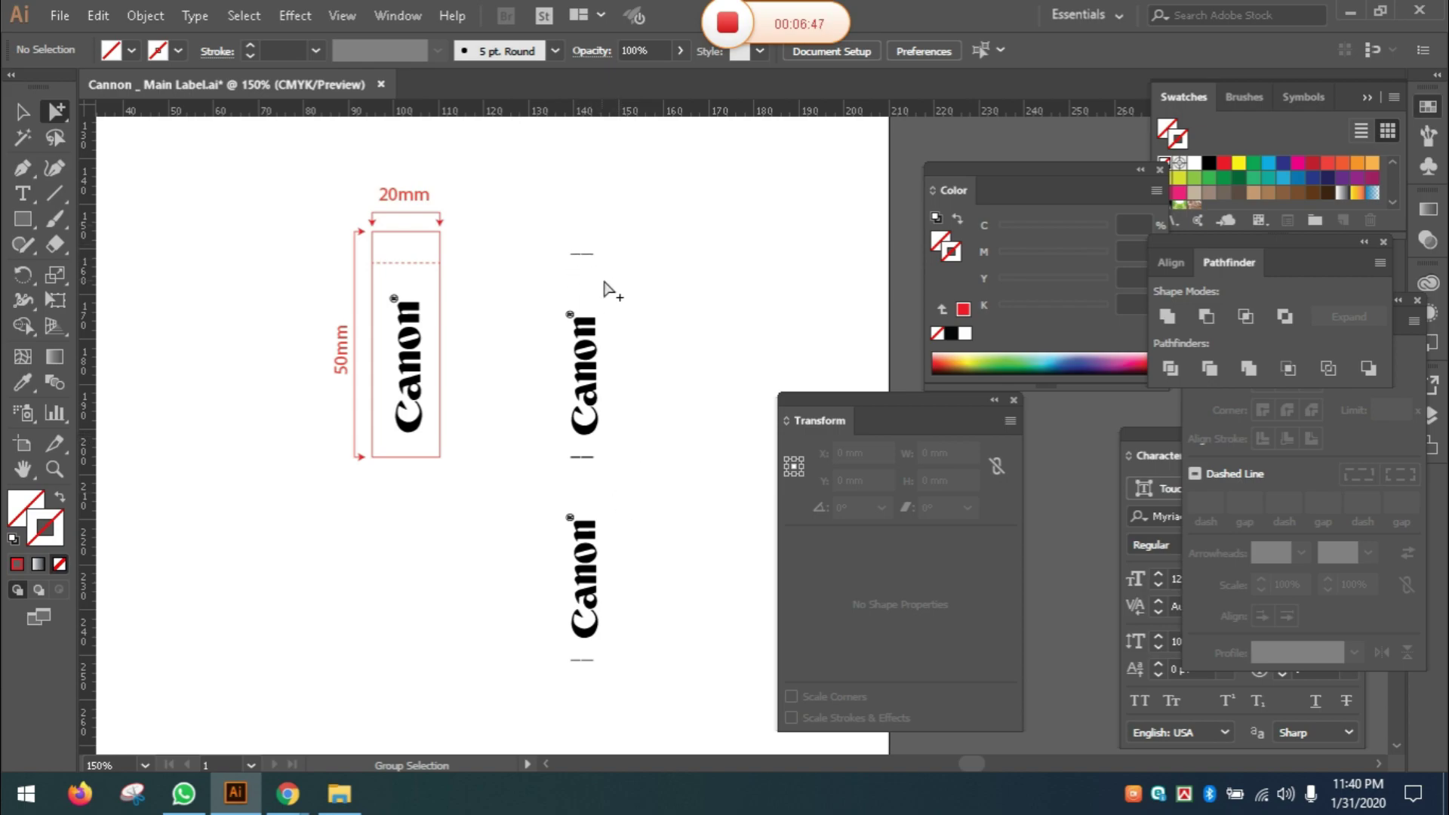
Step: Draw a rectangle about 21.4 mm wide and 101 mm high around both stacked labels and fill it white
left_click(31, 221)
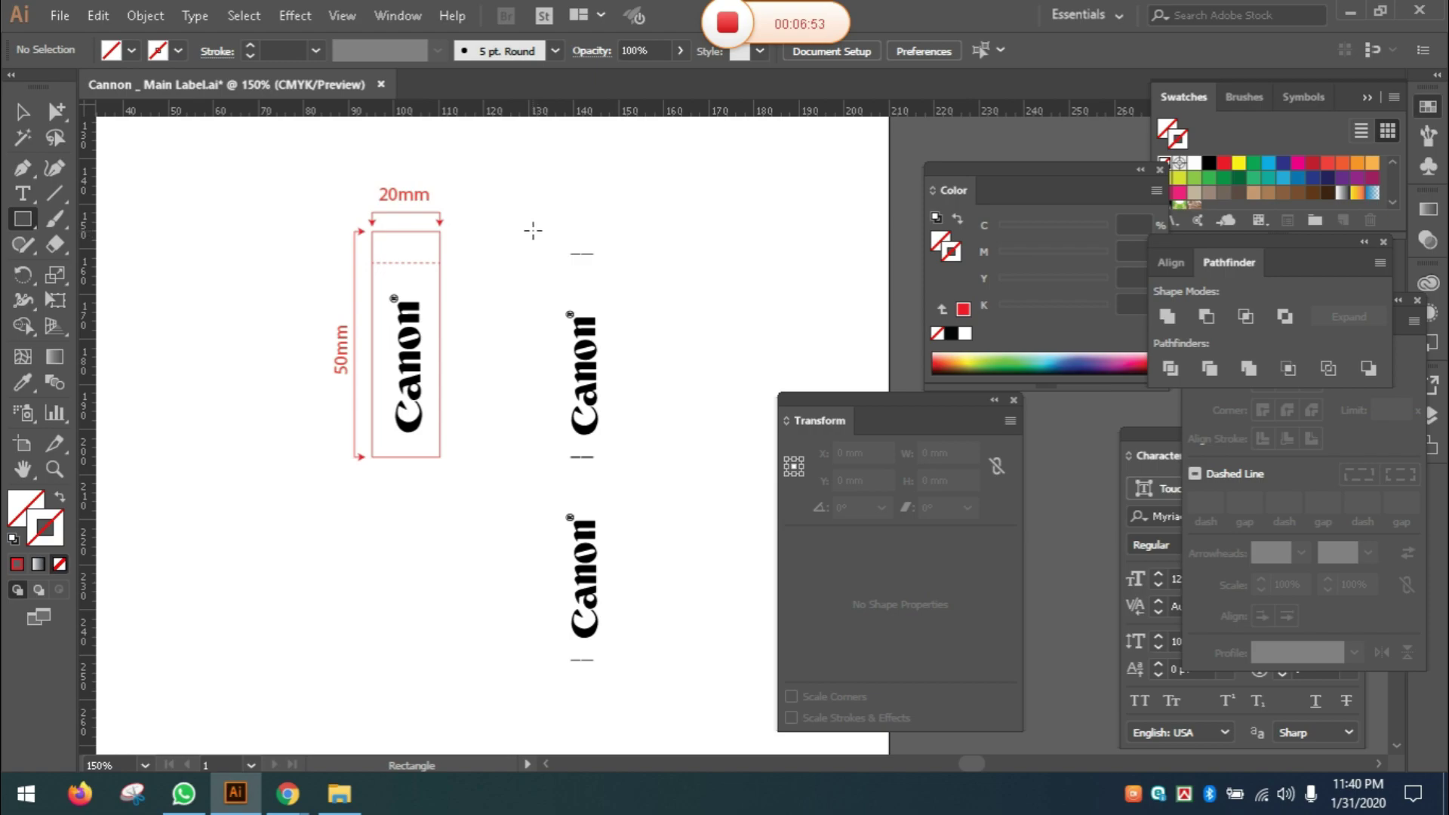
left_click_drag(533, 231, 630, 687)
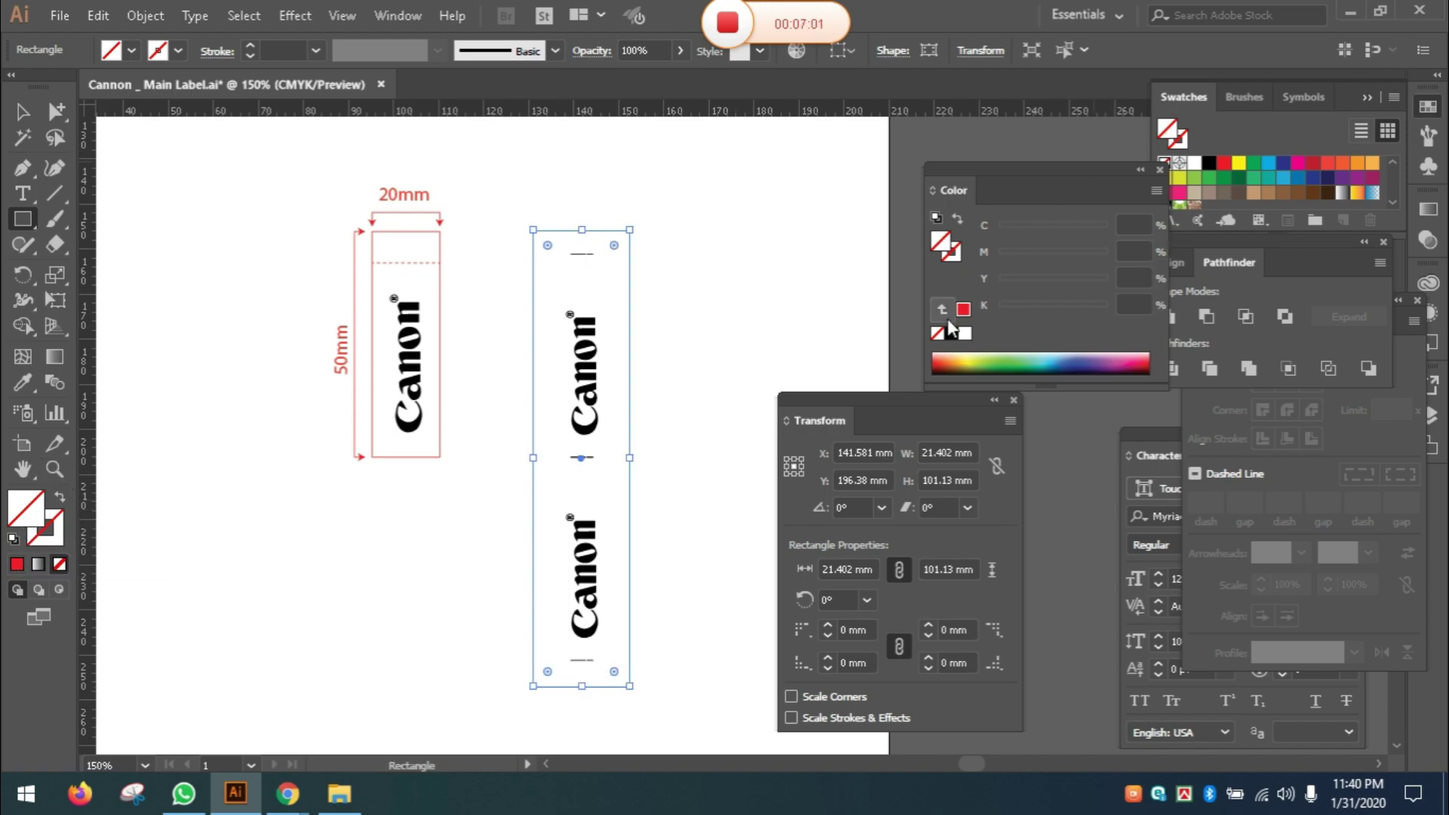
left_click(965, 333)
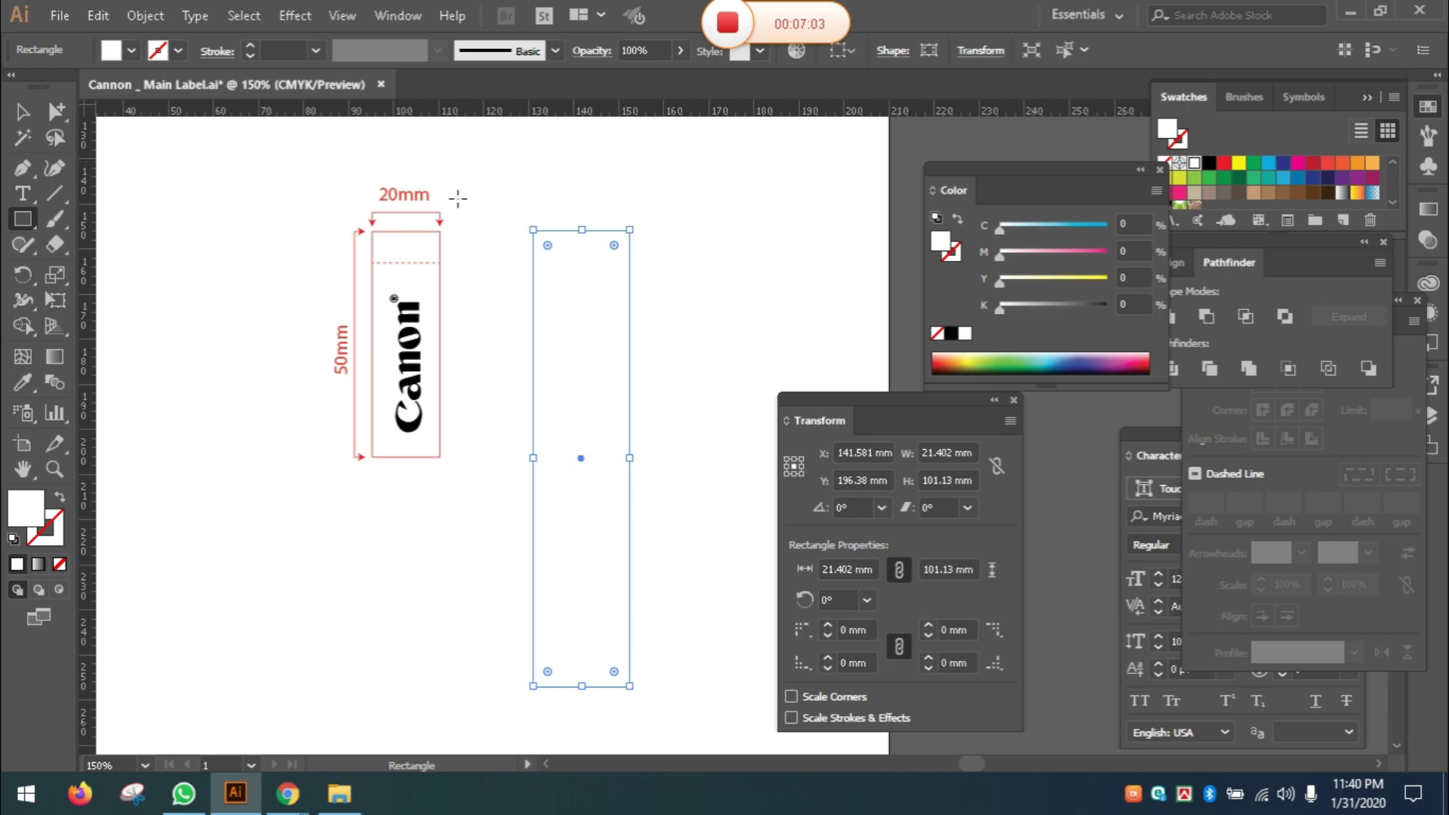
Step: Send the white rectangle to the back, behind both labels
key("ctrl")
left_click(33, 115)
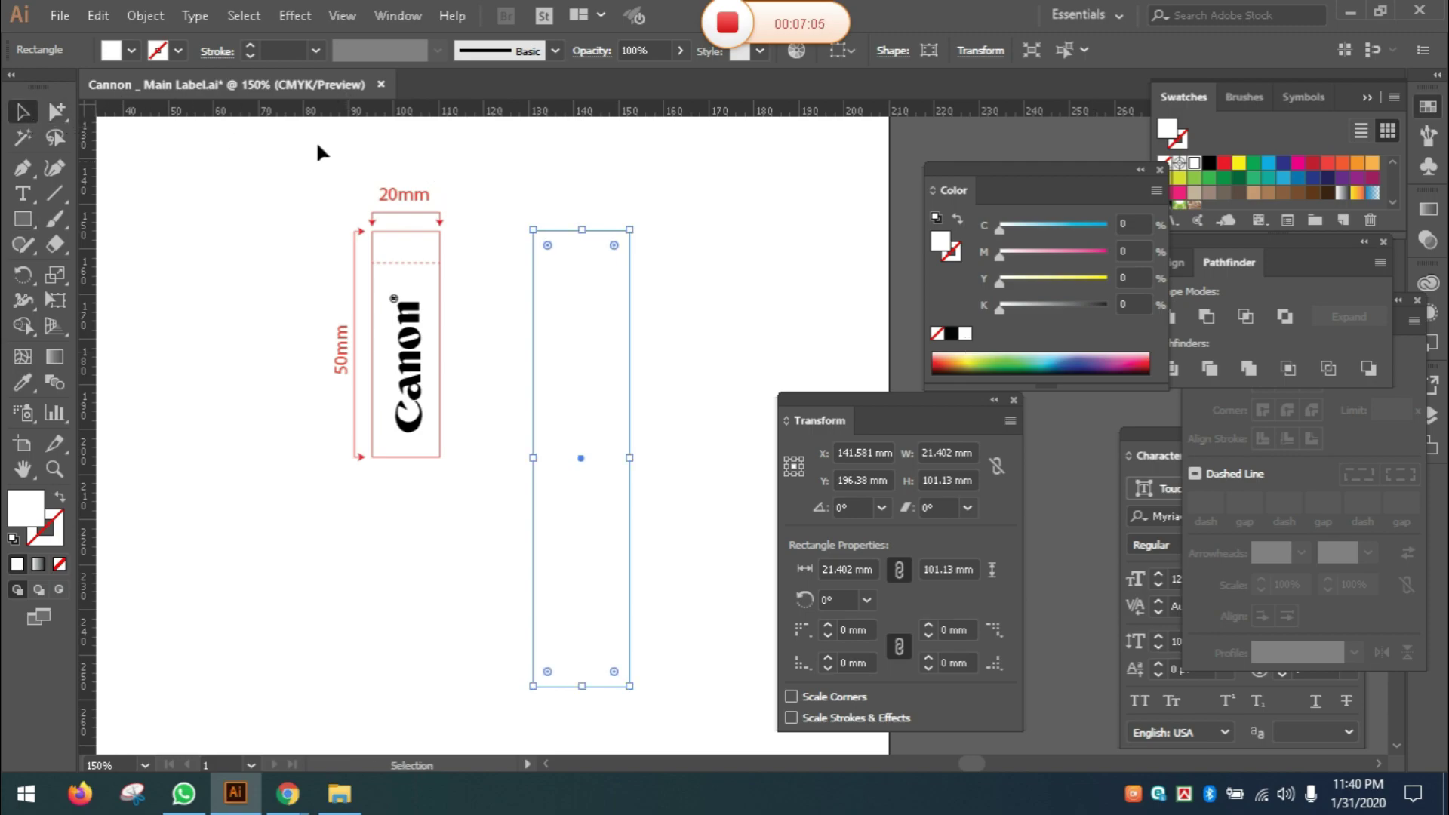
right_click(592, 292)
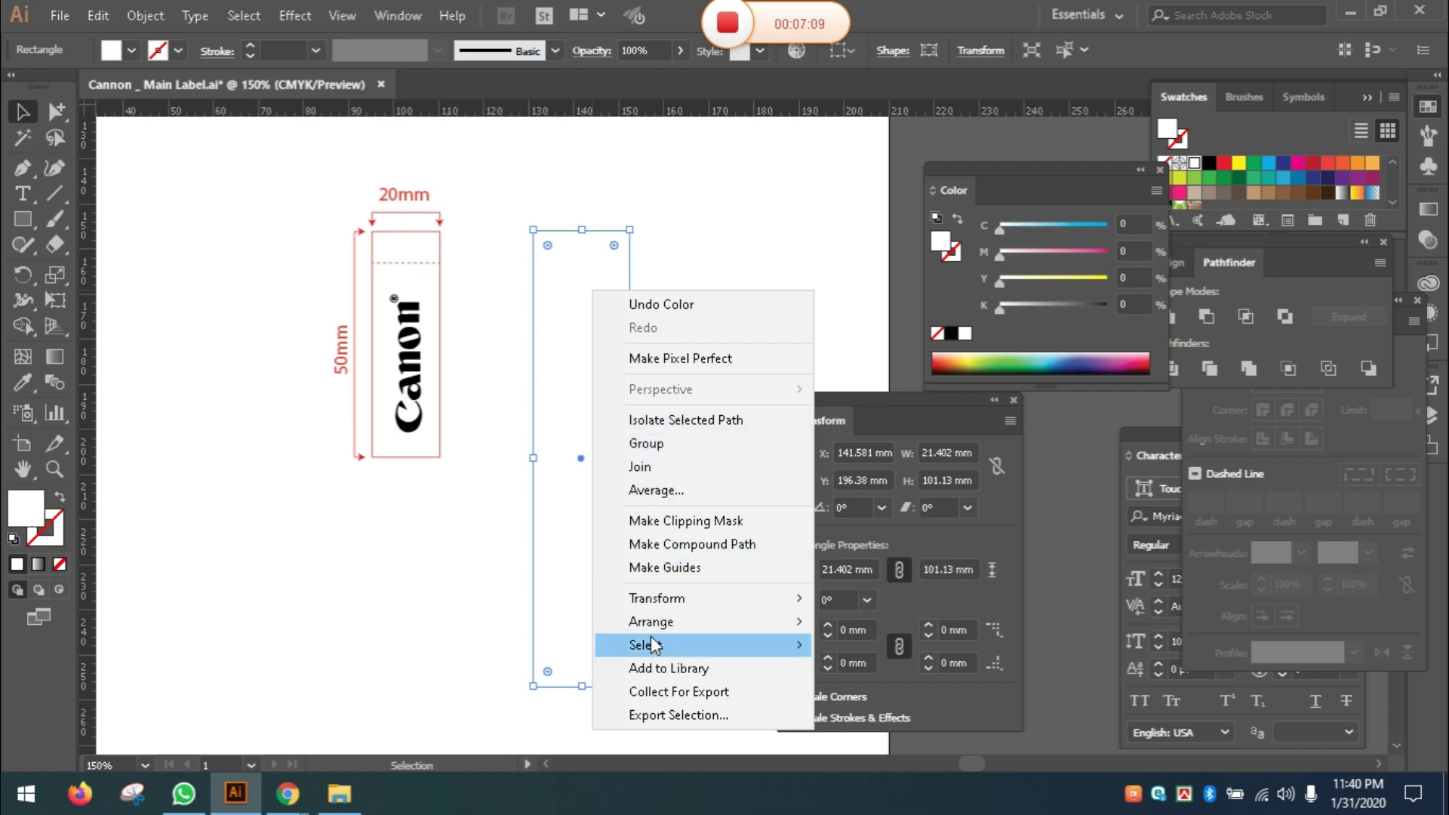
mouse_move(658, 626)
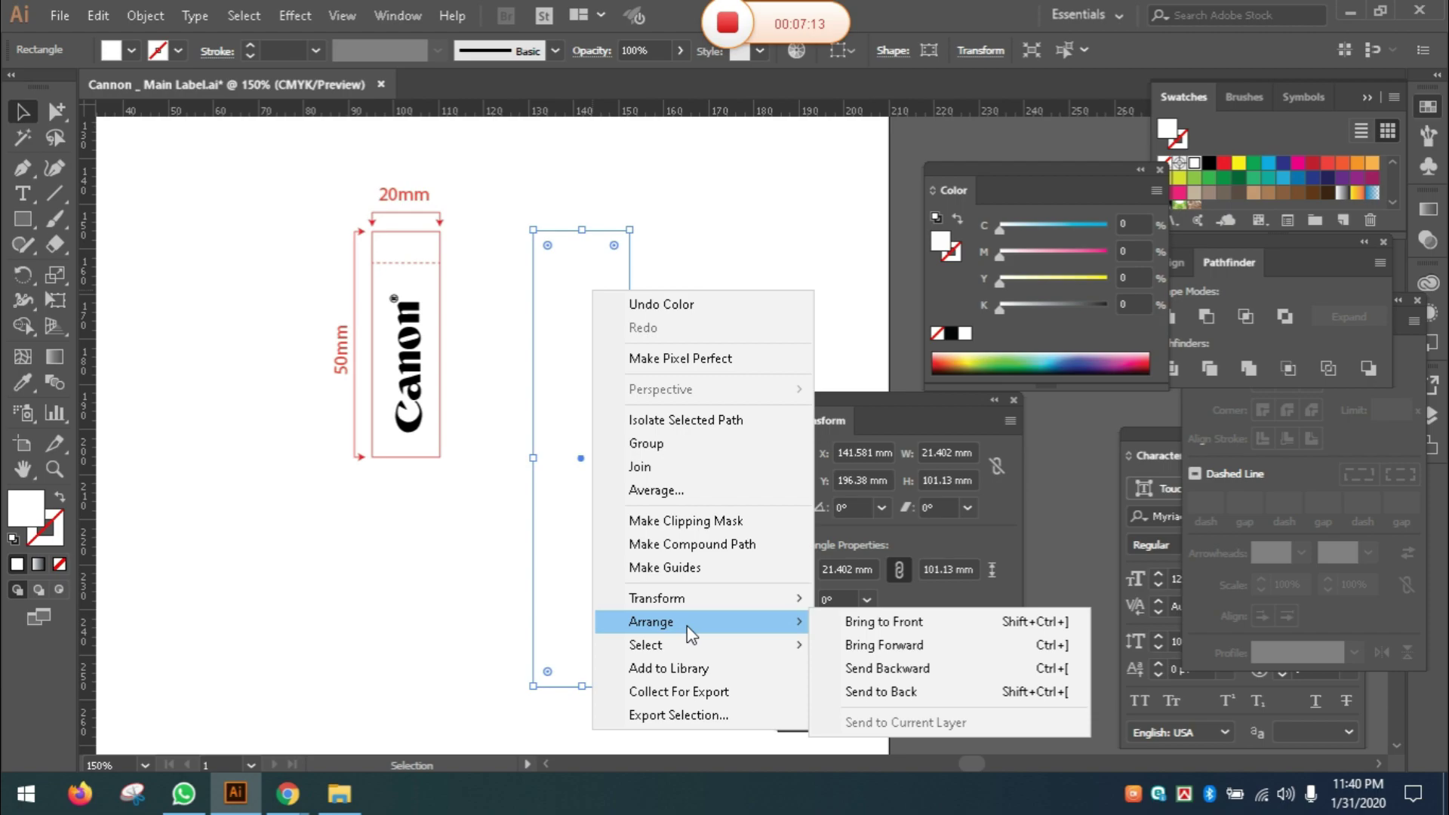
left_click(896, 691)
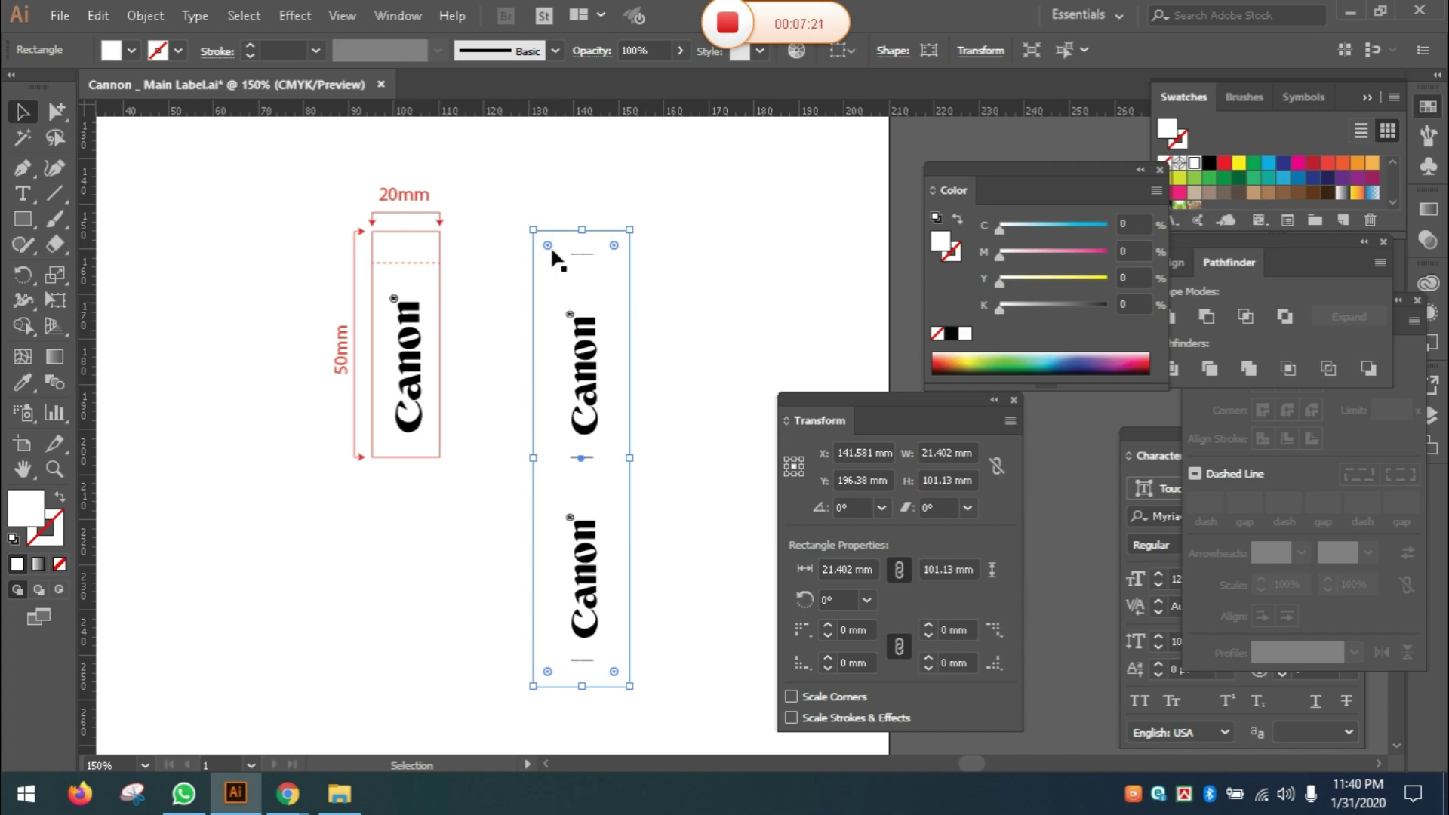
Step: Invert the colors of both stacked labels together with the rectangle behind them
left_click_drag(519, 206, 669, 712)
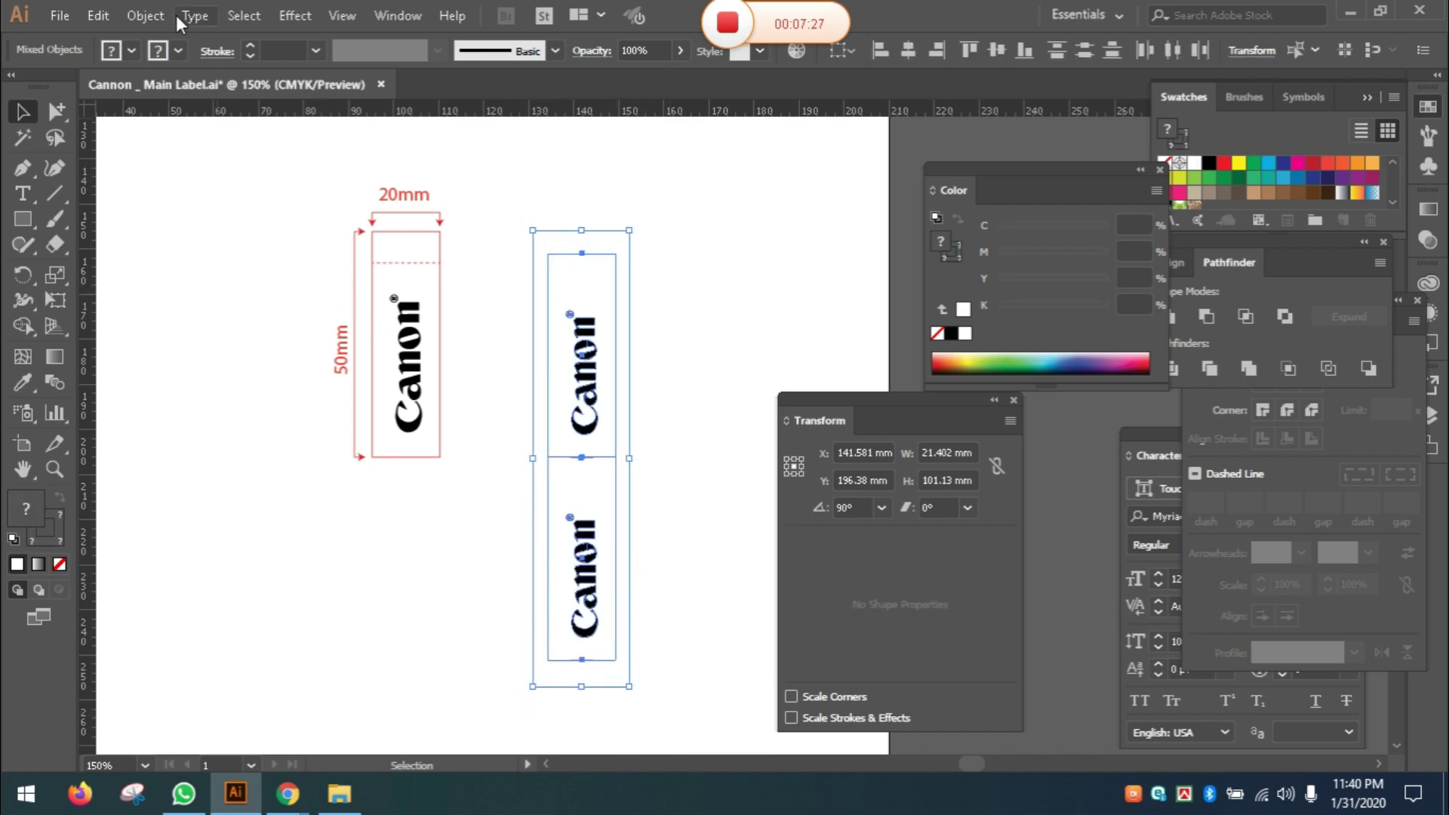
left_click(154, 16)
mouse_move(110, 19)
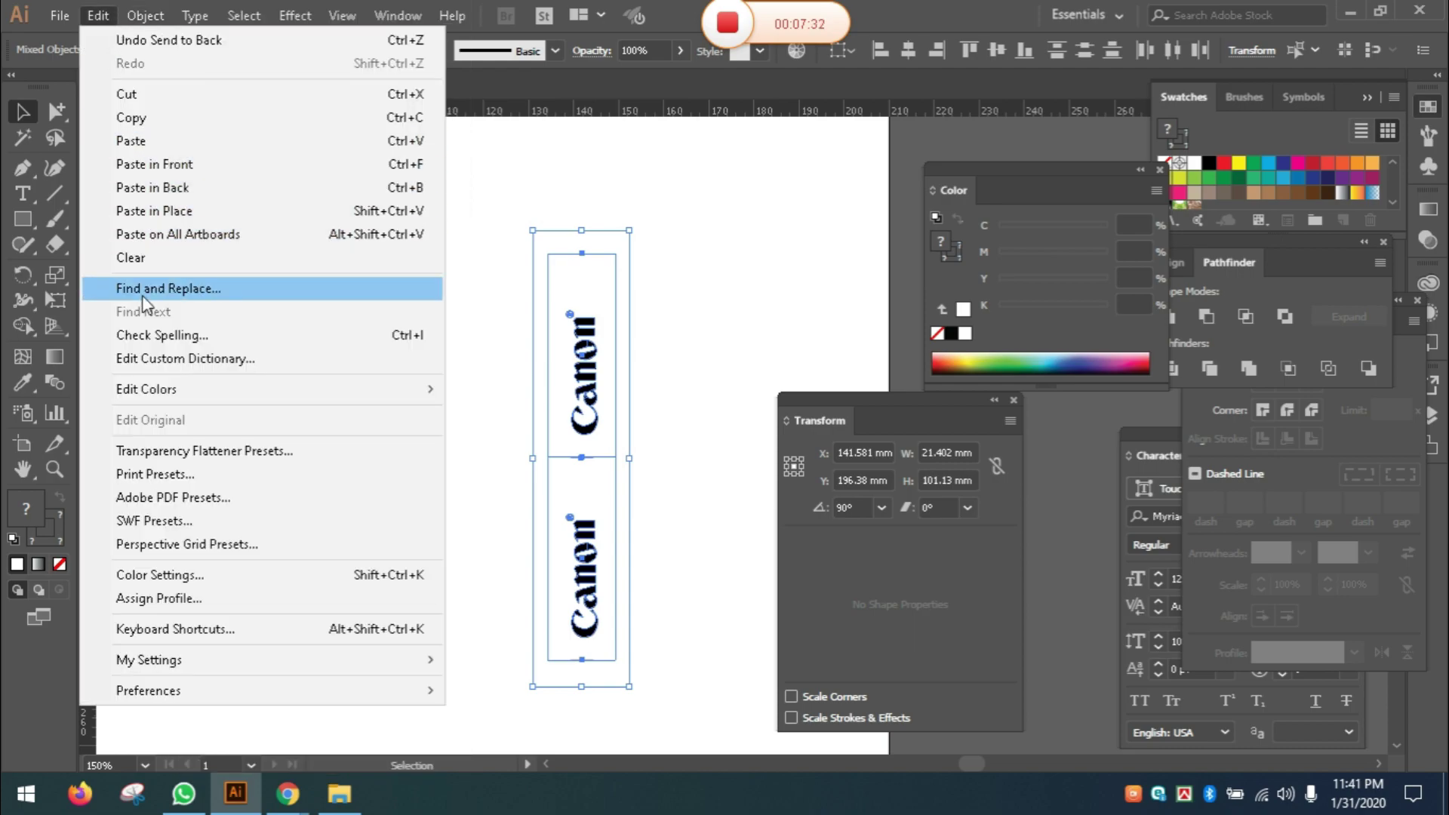
mouse_move(155, 394)
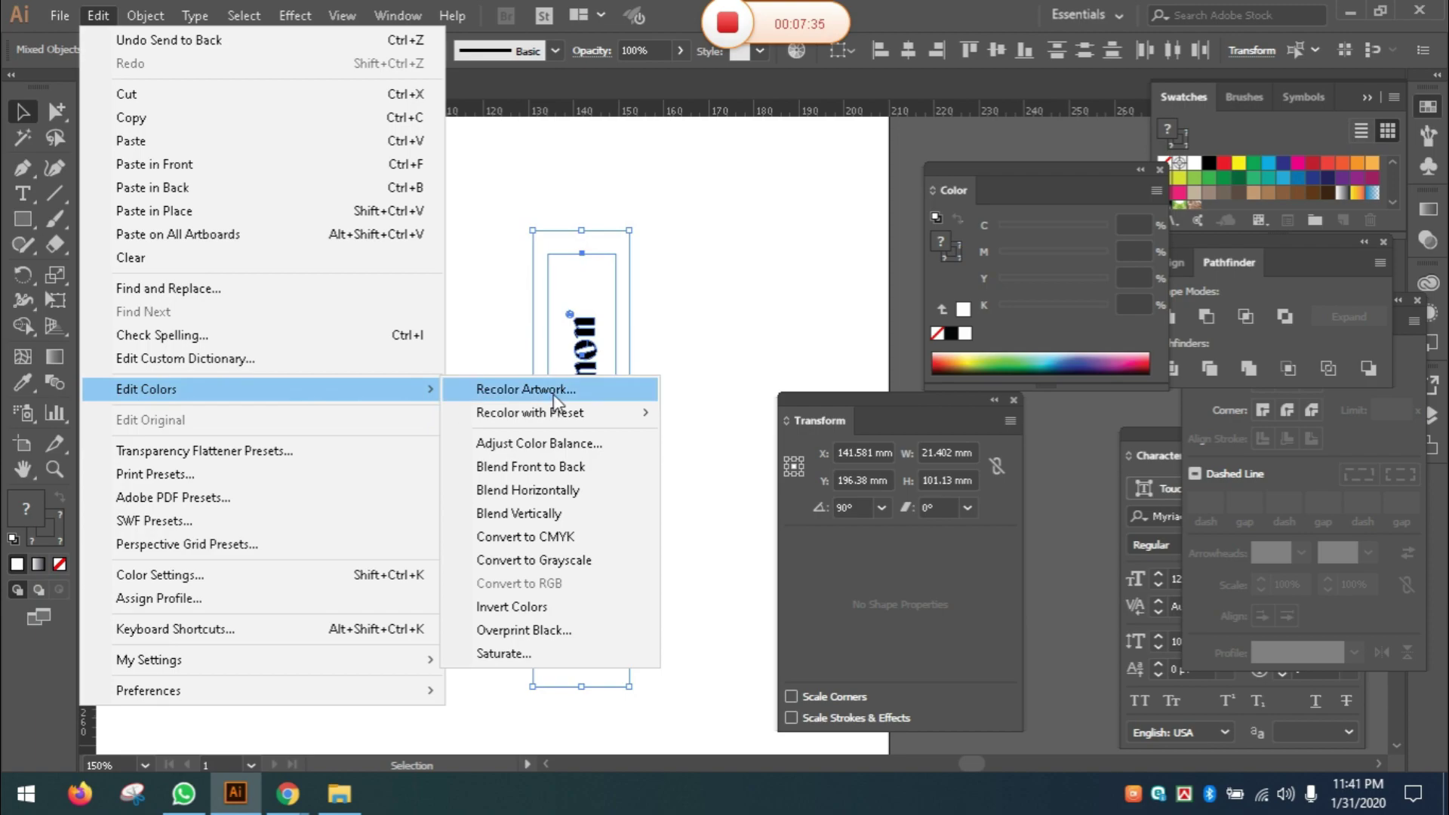
left_click(525, 611)
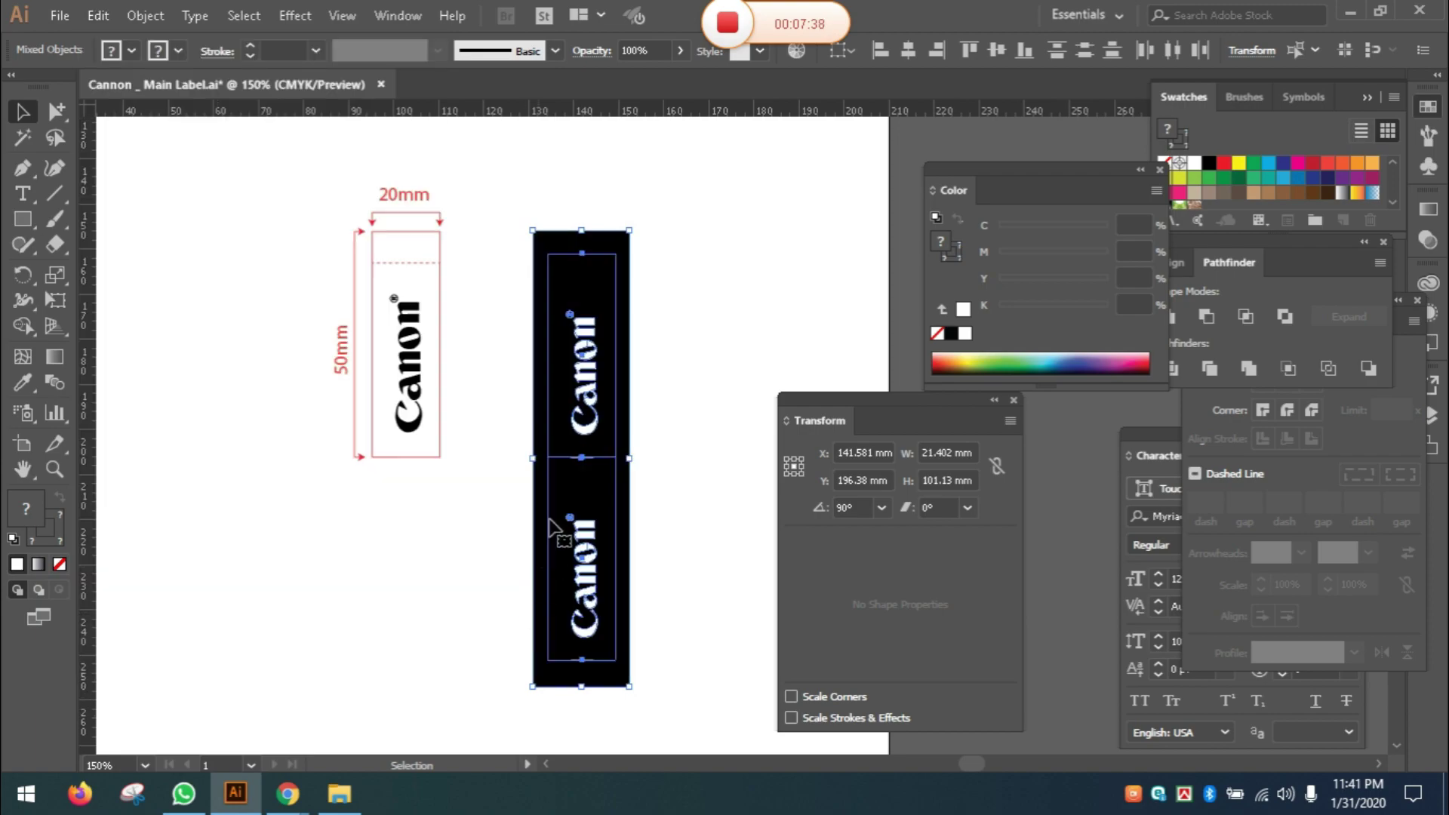
left_click(695, 313)
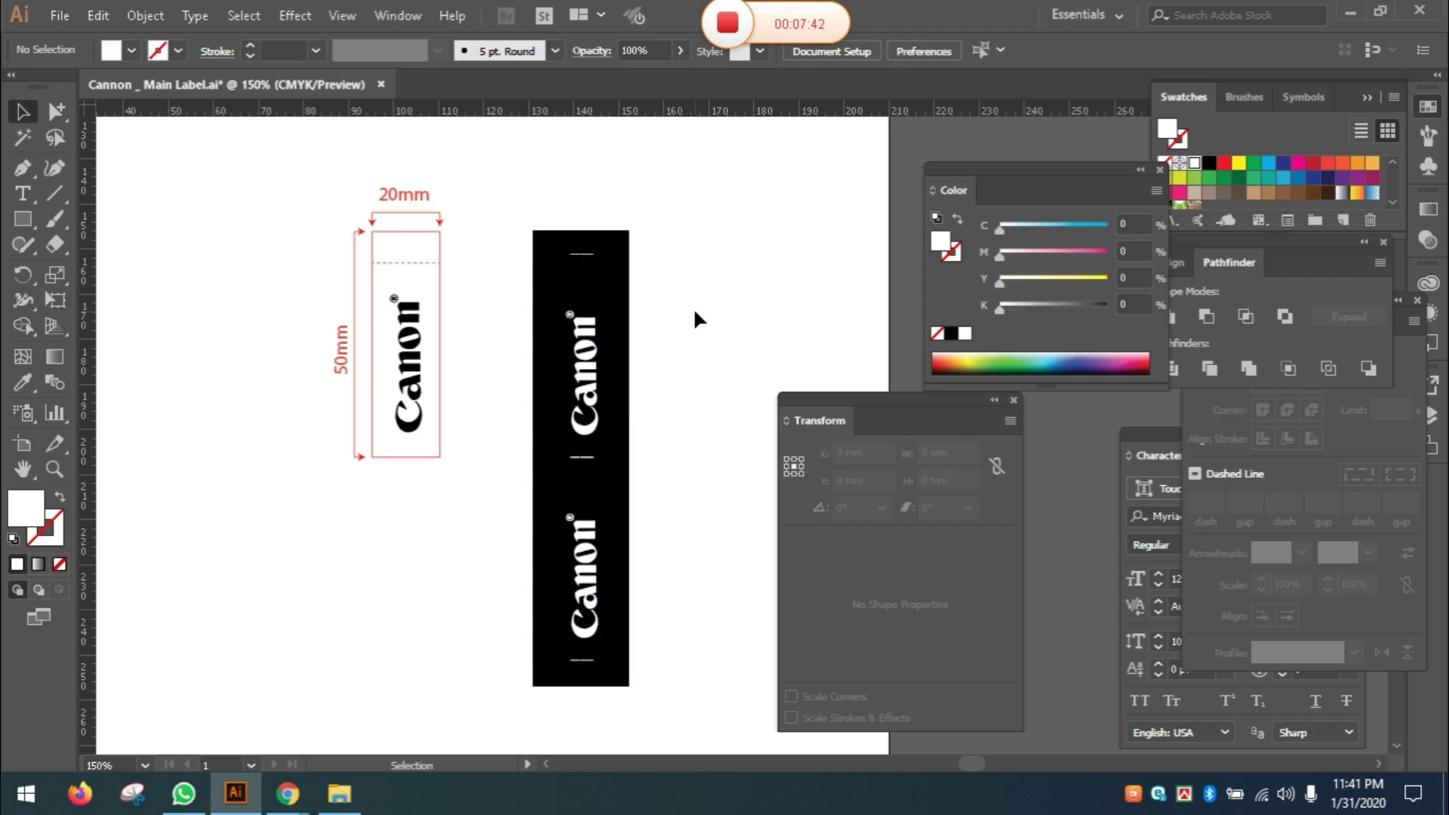
Step: Examine the inverted labels and the fill of the rectangle behind them
left_click_drag(513, 202, 683, 730)
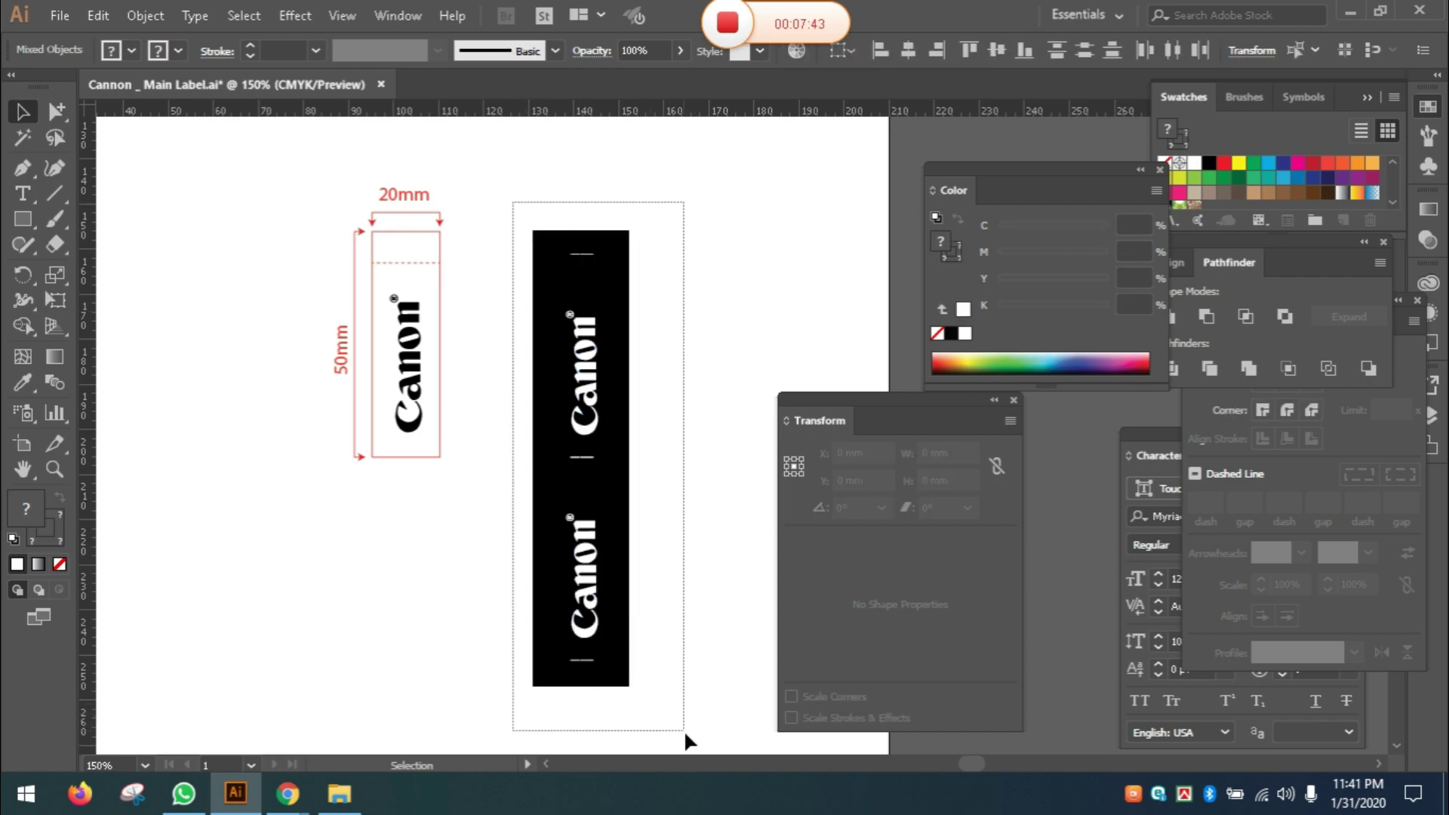
left_click(550, 196)
mouse_move(531, 203)
left_mouse_down()
mouse_move(634, 604)
mouse_move(682, 710)
mouse_move(543, 323)
mouse_move(528, 221)
left_mouse_up()
left_click(681, 706)
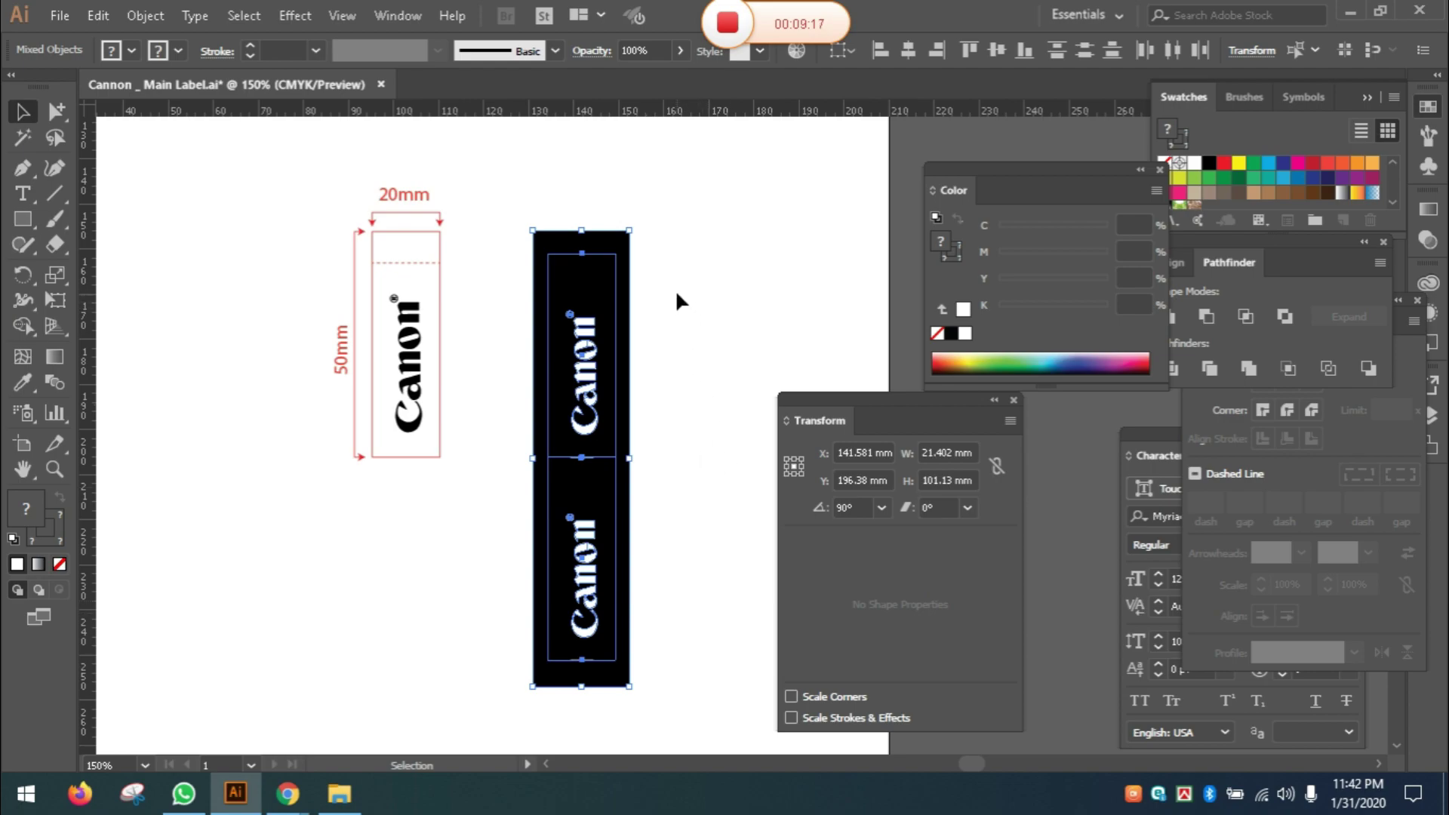
left_click(664, 262)
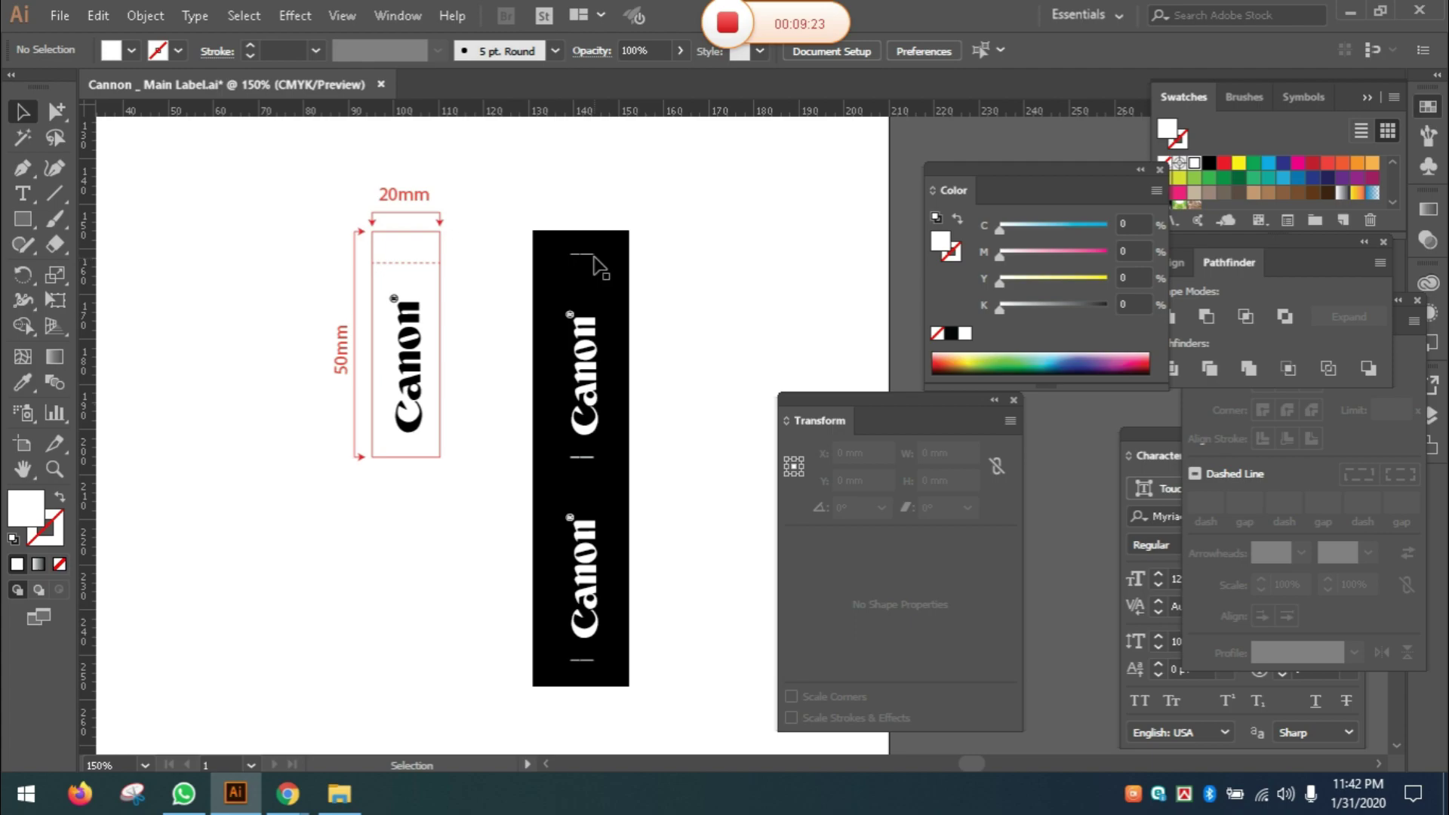
left_click(592, 265)
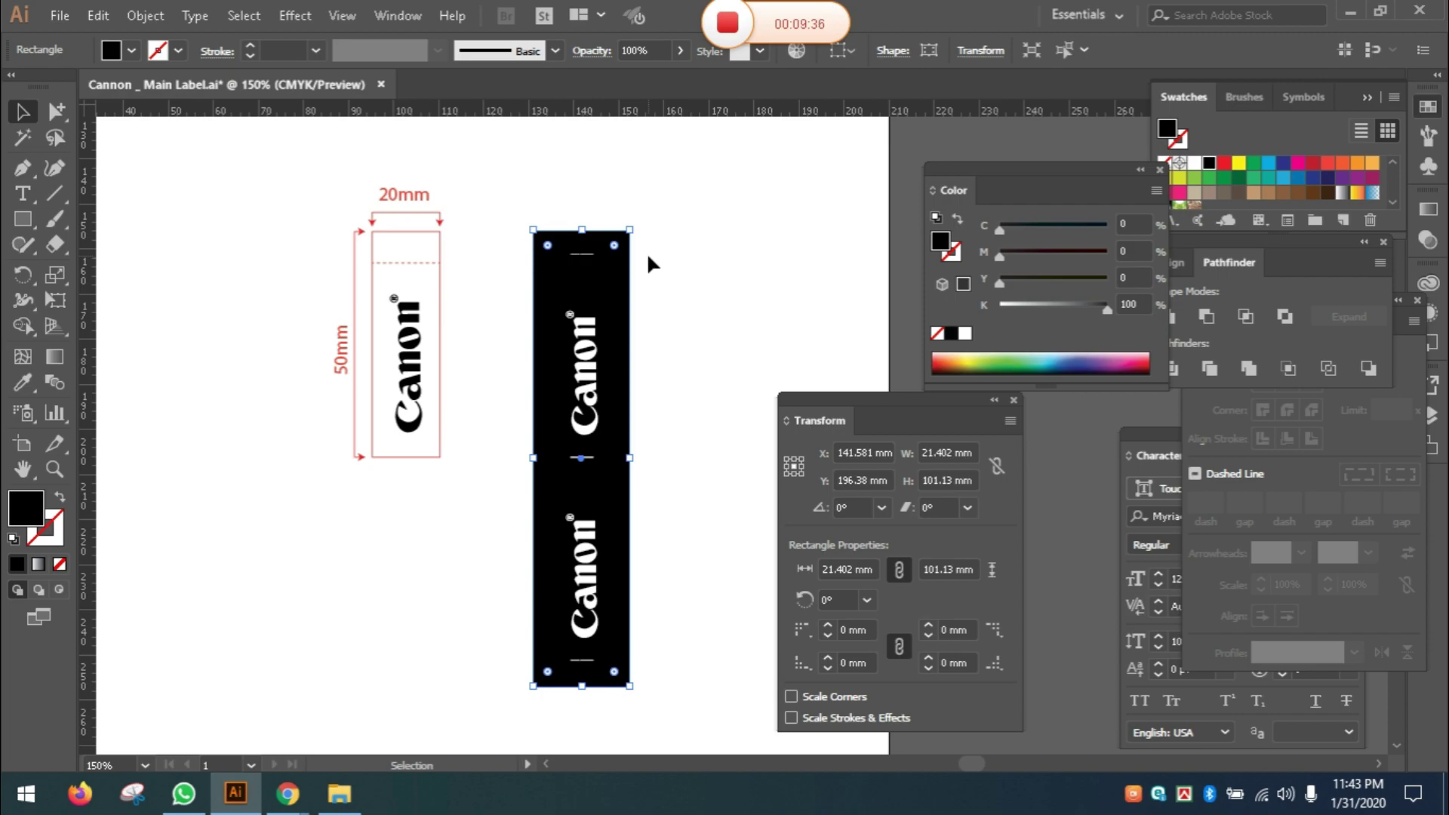
left_click(695, 275)
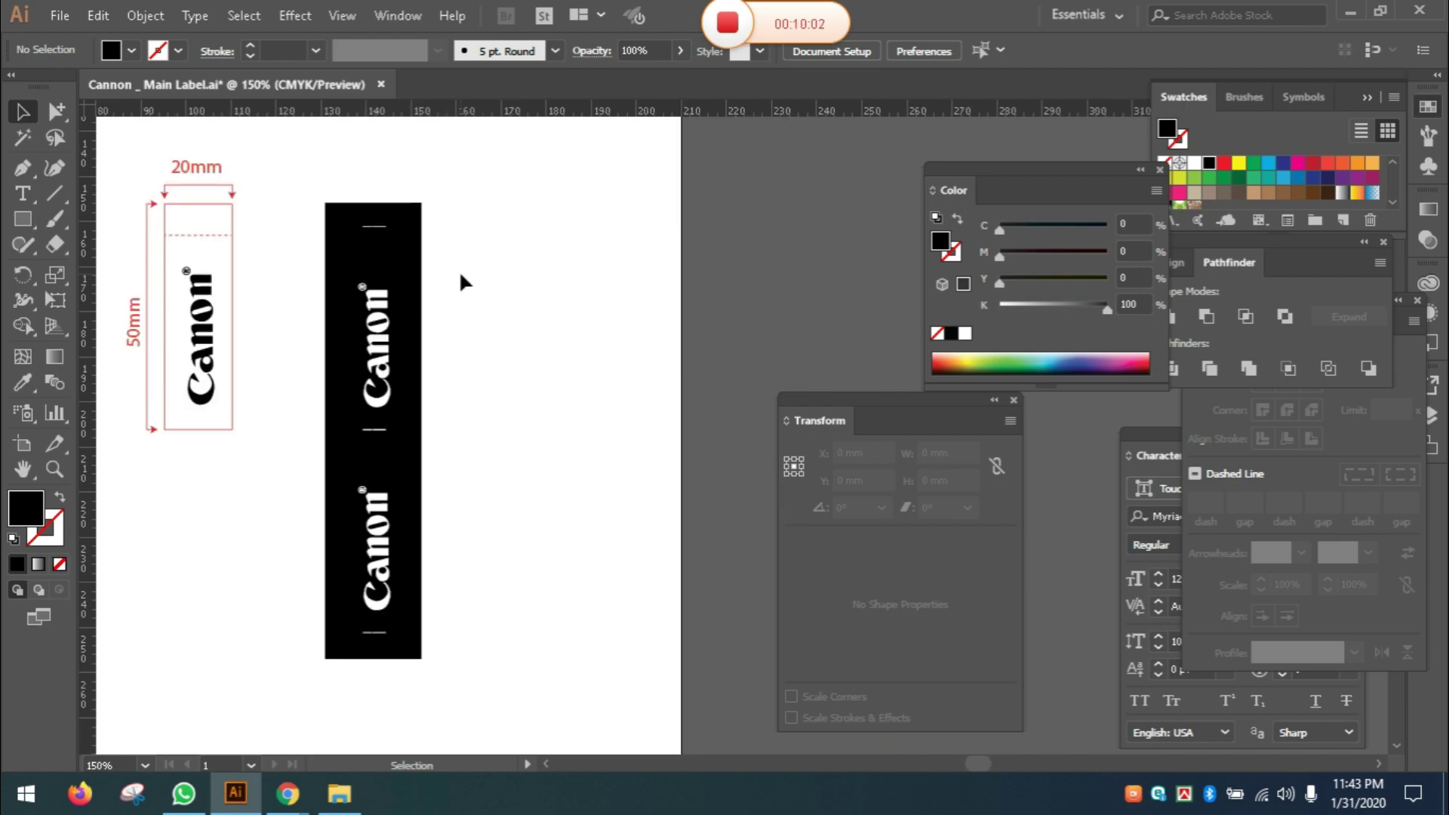
Step: Undo the color inversion of the labels and their background rectangle
key("ctrl+a")
key("v")
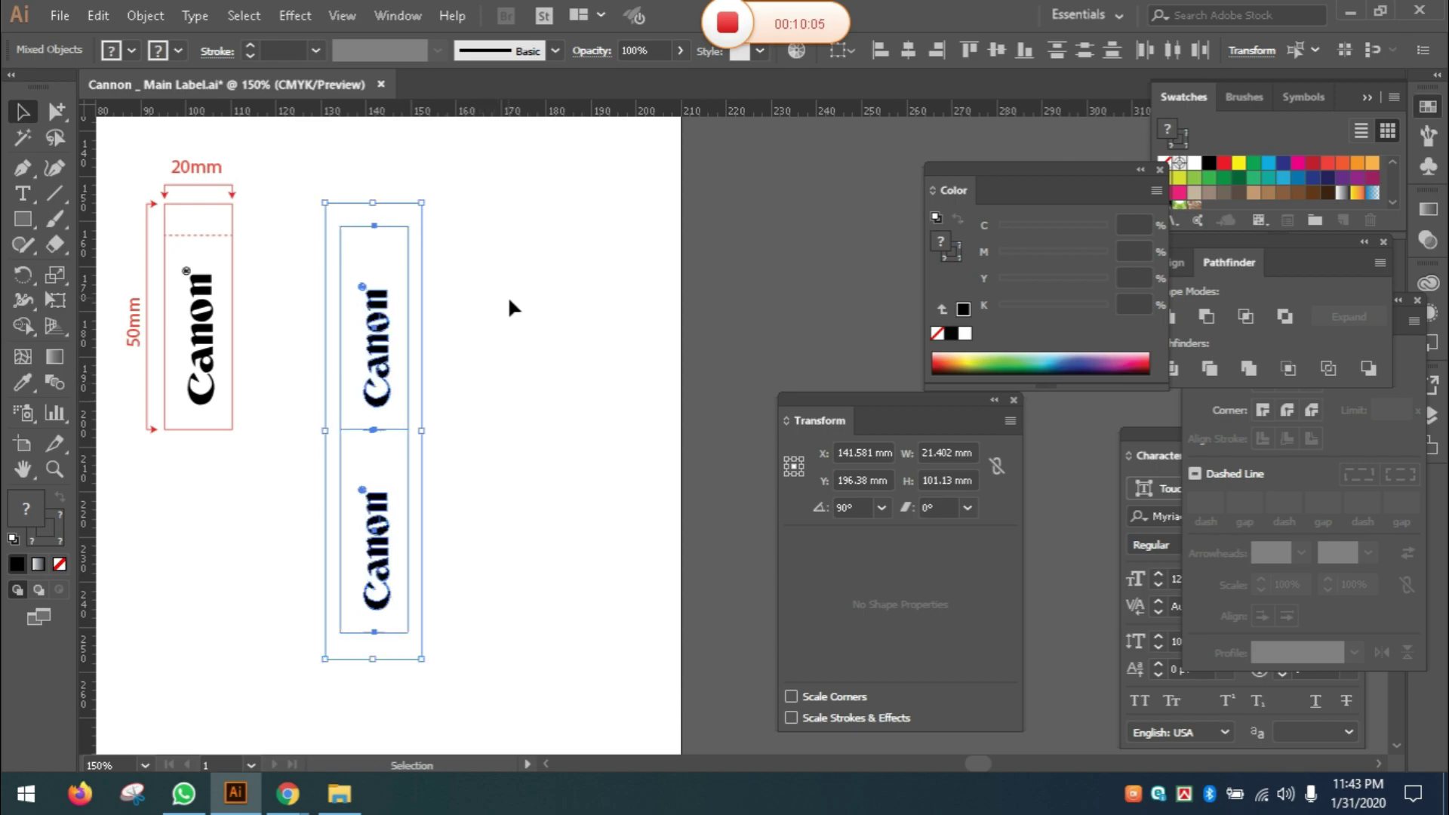
left_click(506, 276)
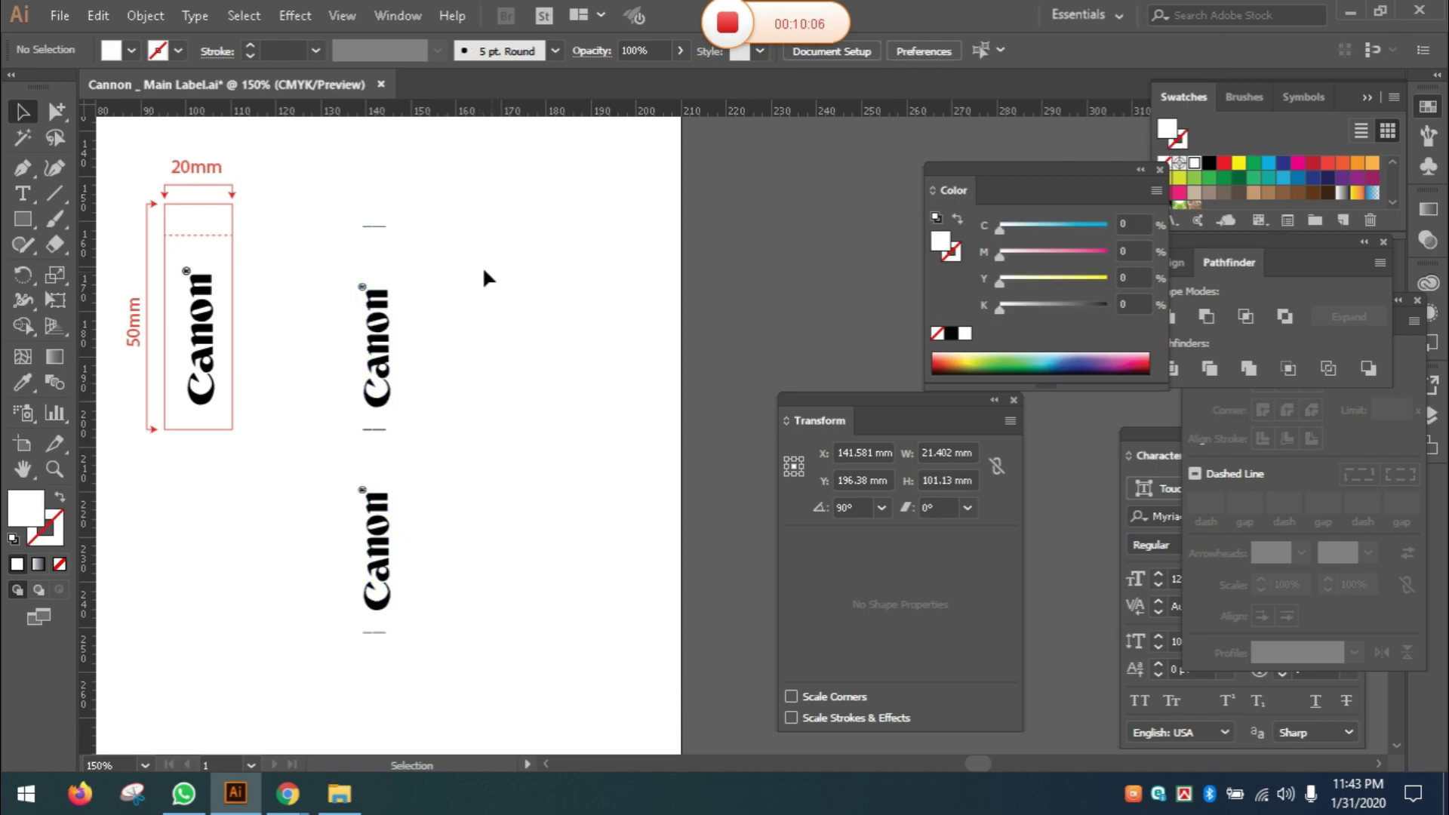
Step: Fill the rectangle behind both labels with black and check the label artwork on top of it
left_click(397, 220)
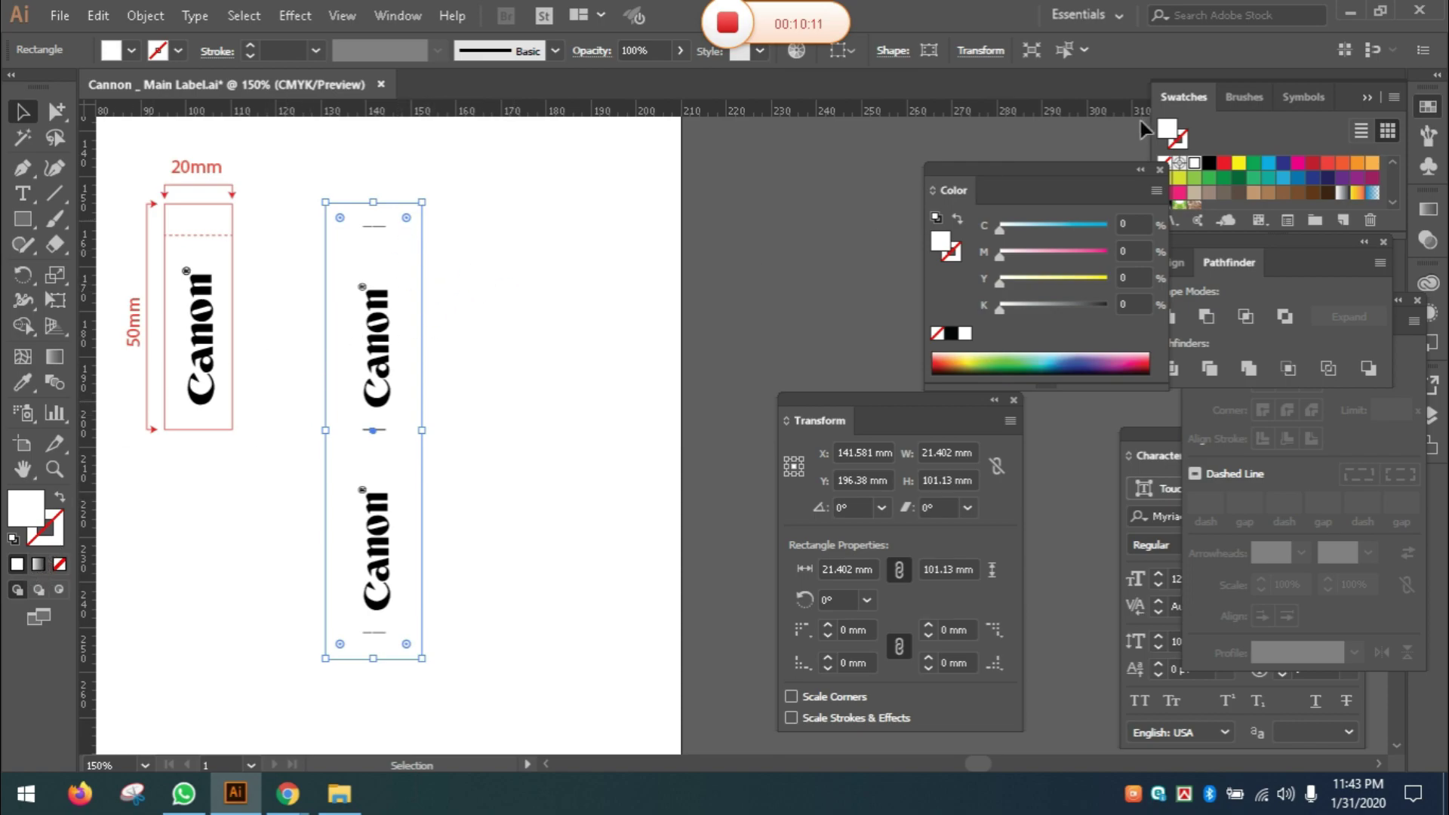
left_click(950, 333)
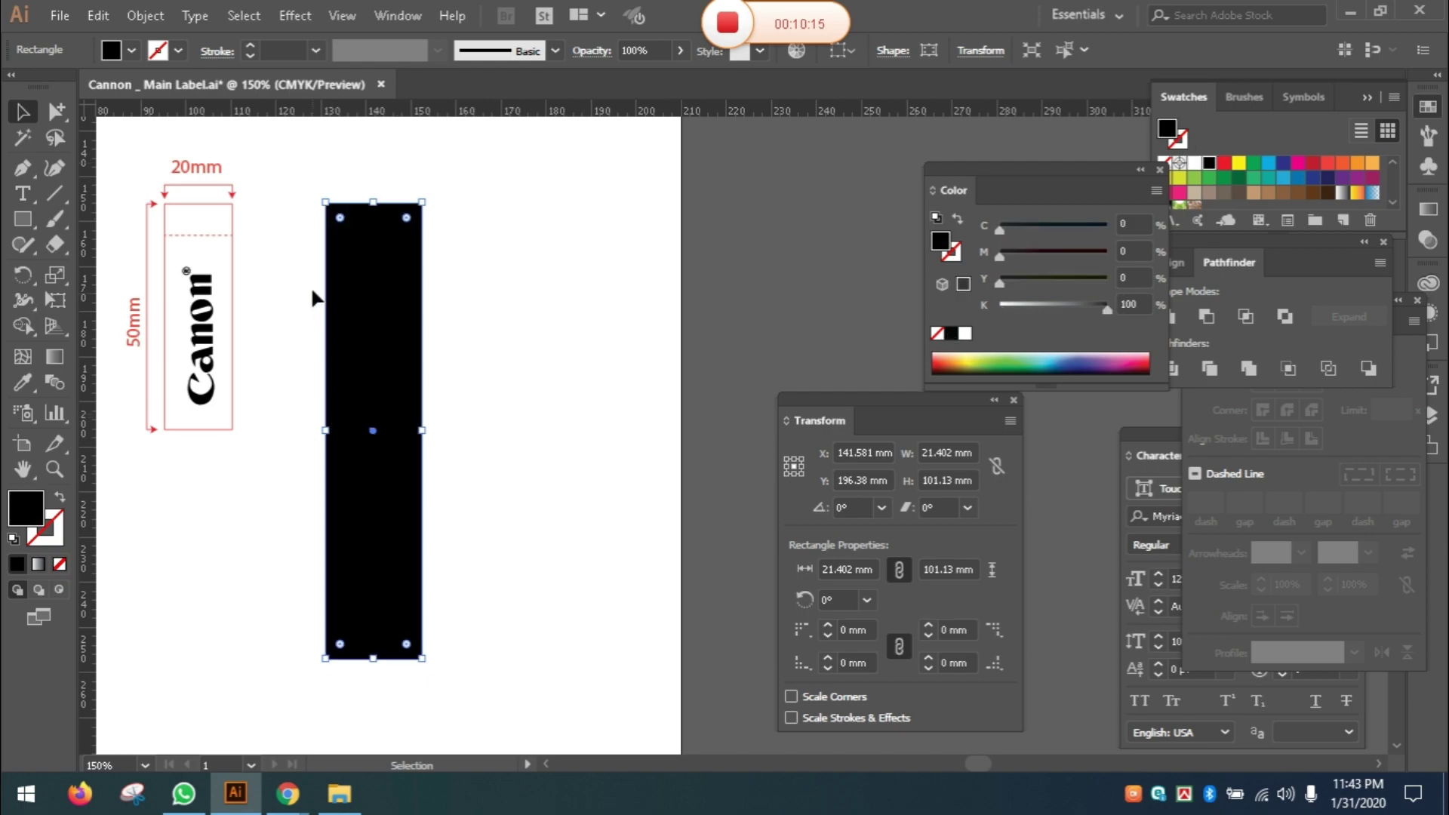
key("ctrl")
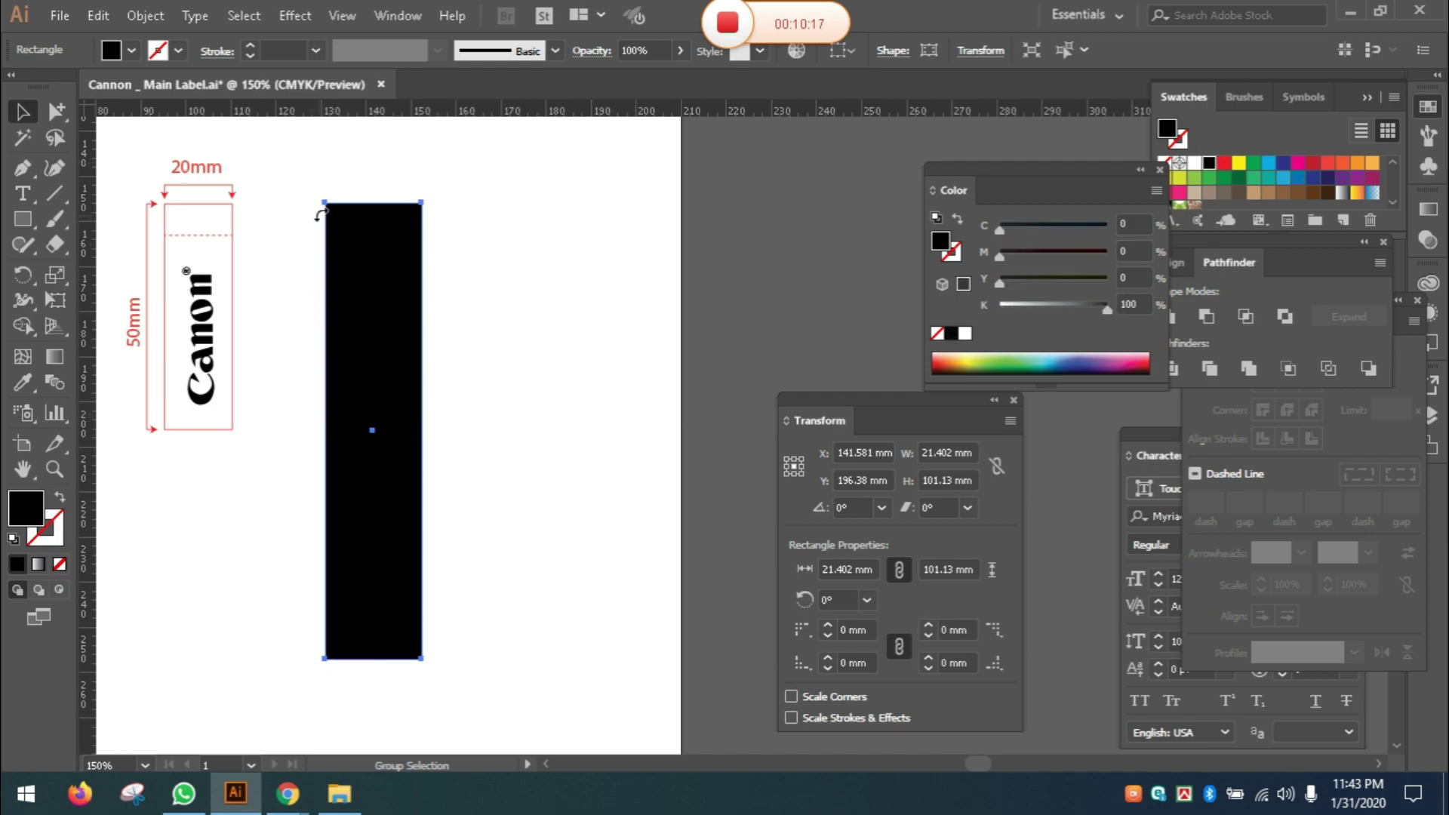
left_click(322, 218)
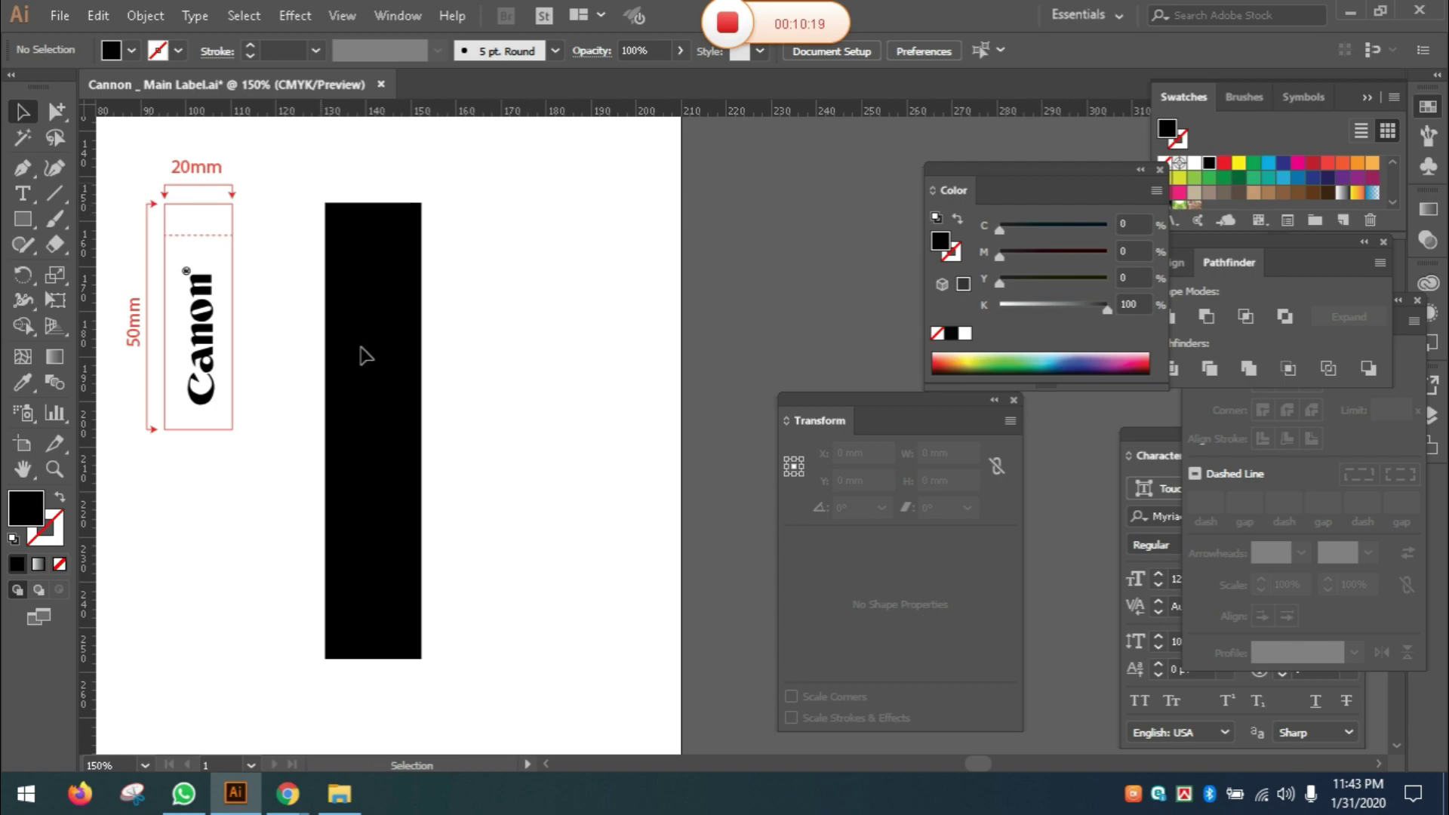
left_click_drag(317, 181, 471, 685)
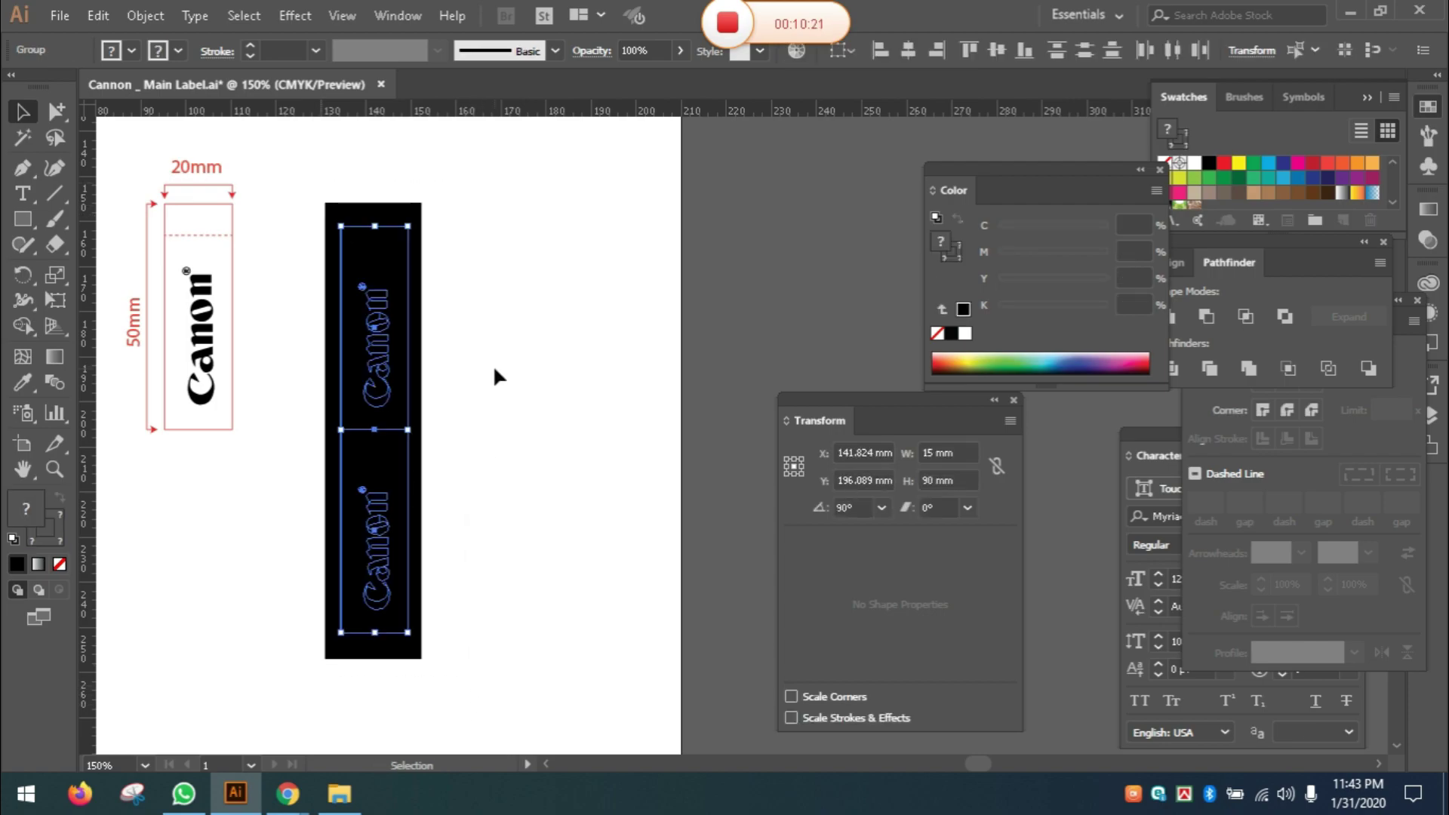
left_click(470, 302)
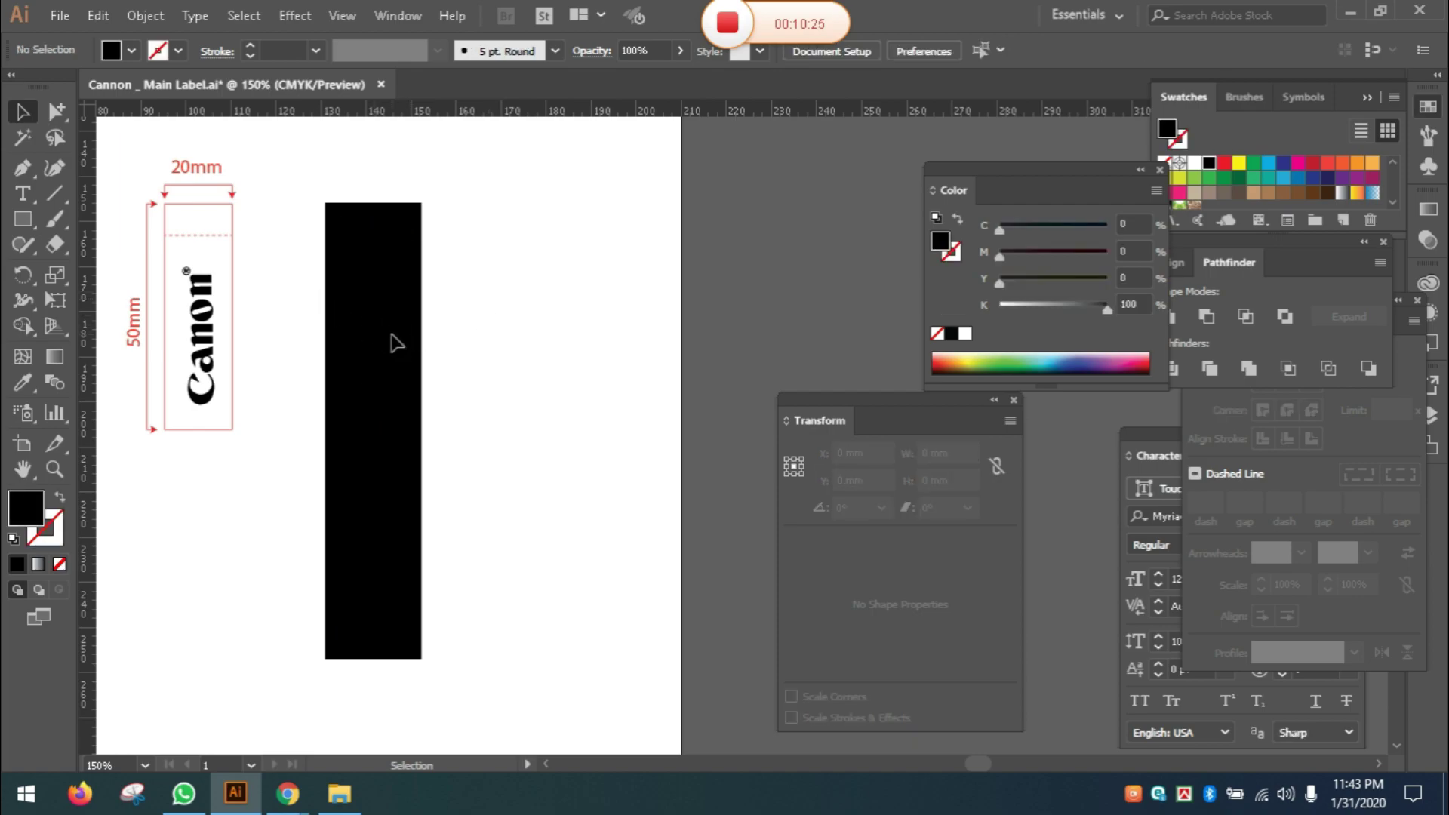
Step: Fill the Canon logos of both stacked labels with white, selecting them in outline view and returning to preview
key("ctrl+y")
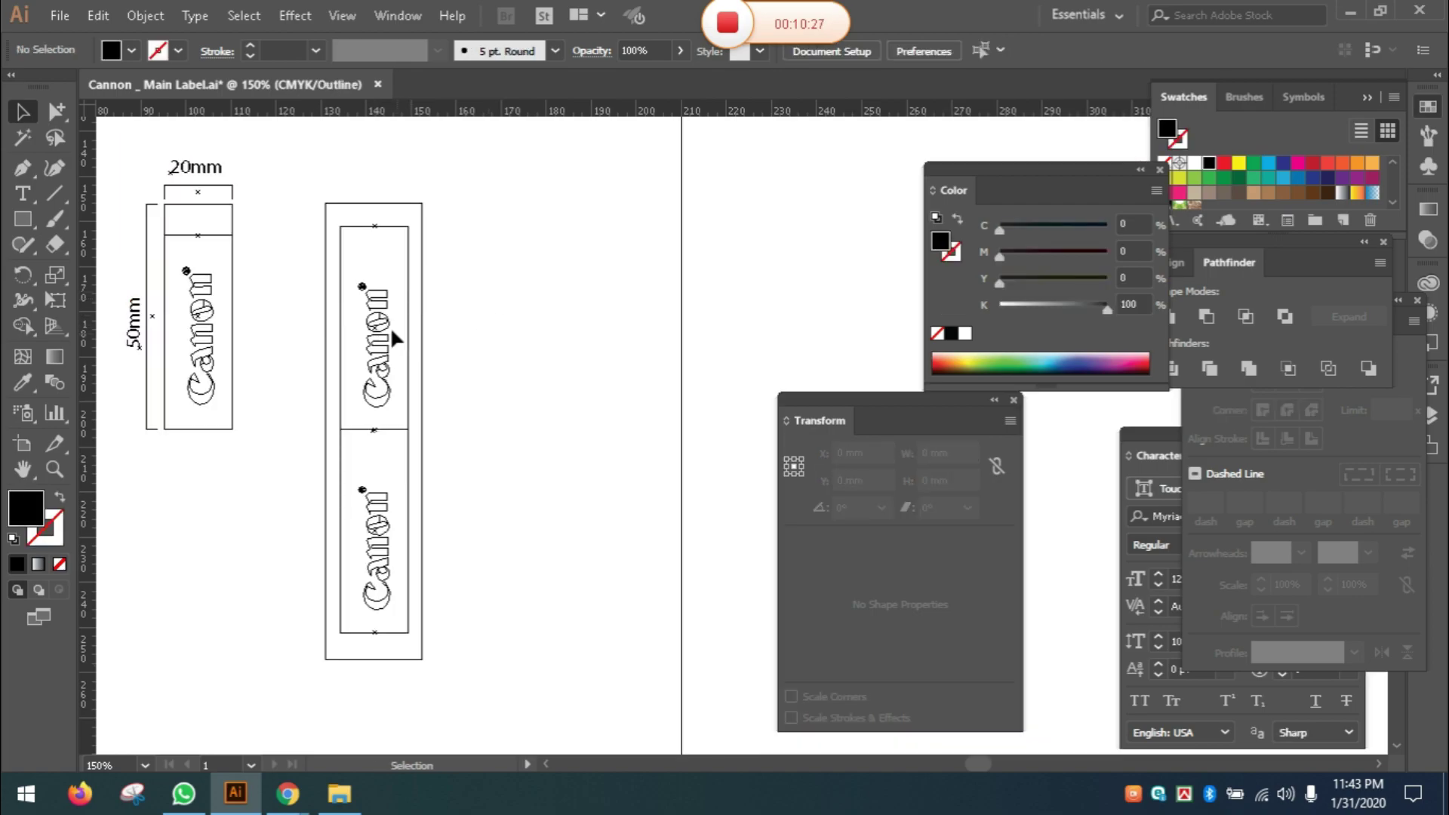
left_click(57, 113)
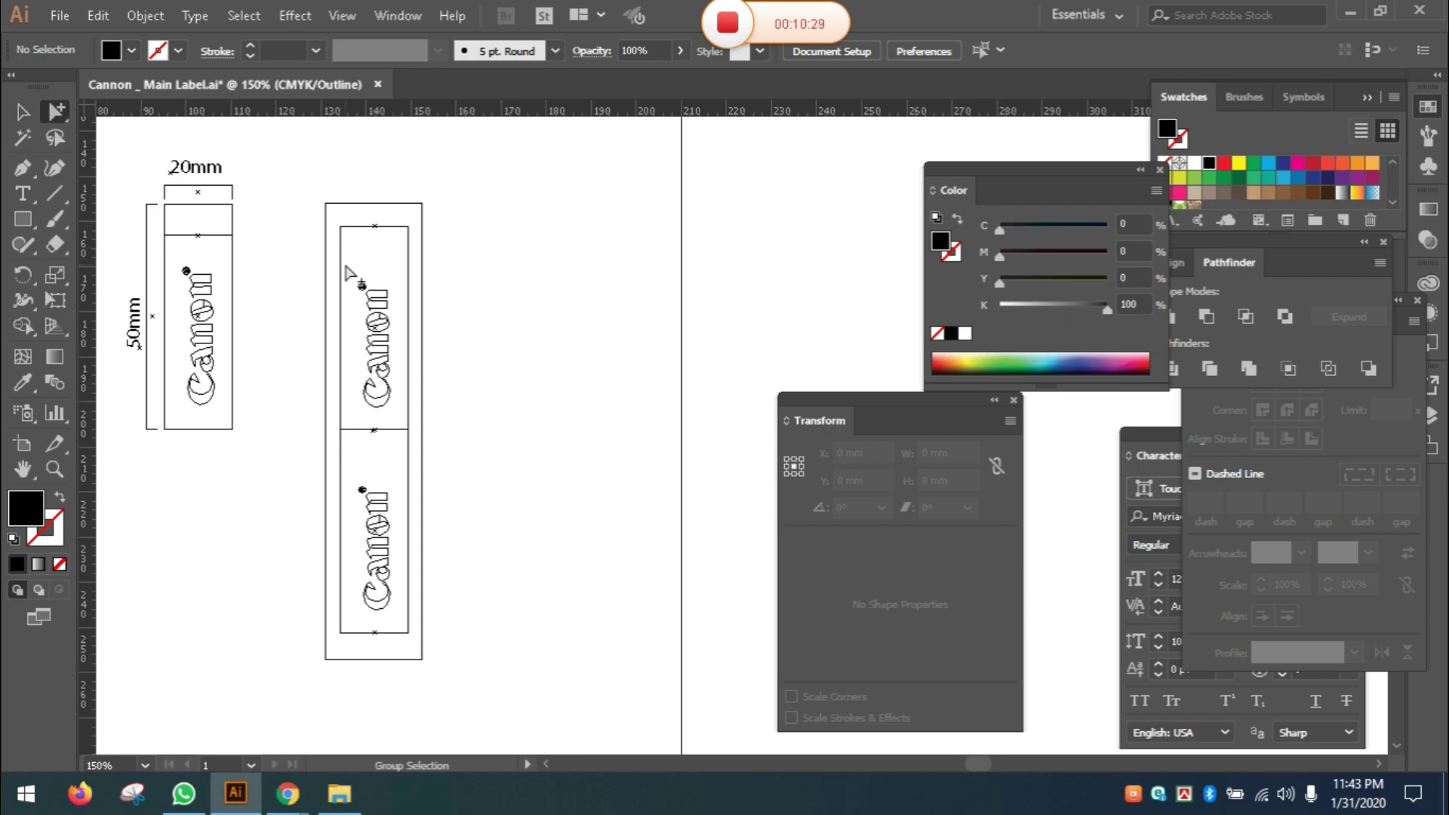
left_click_drag(310, 264, 427, 422)
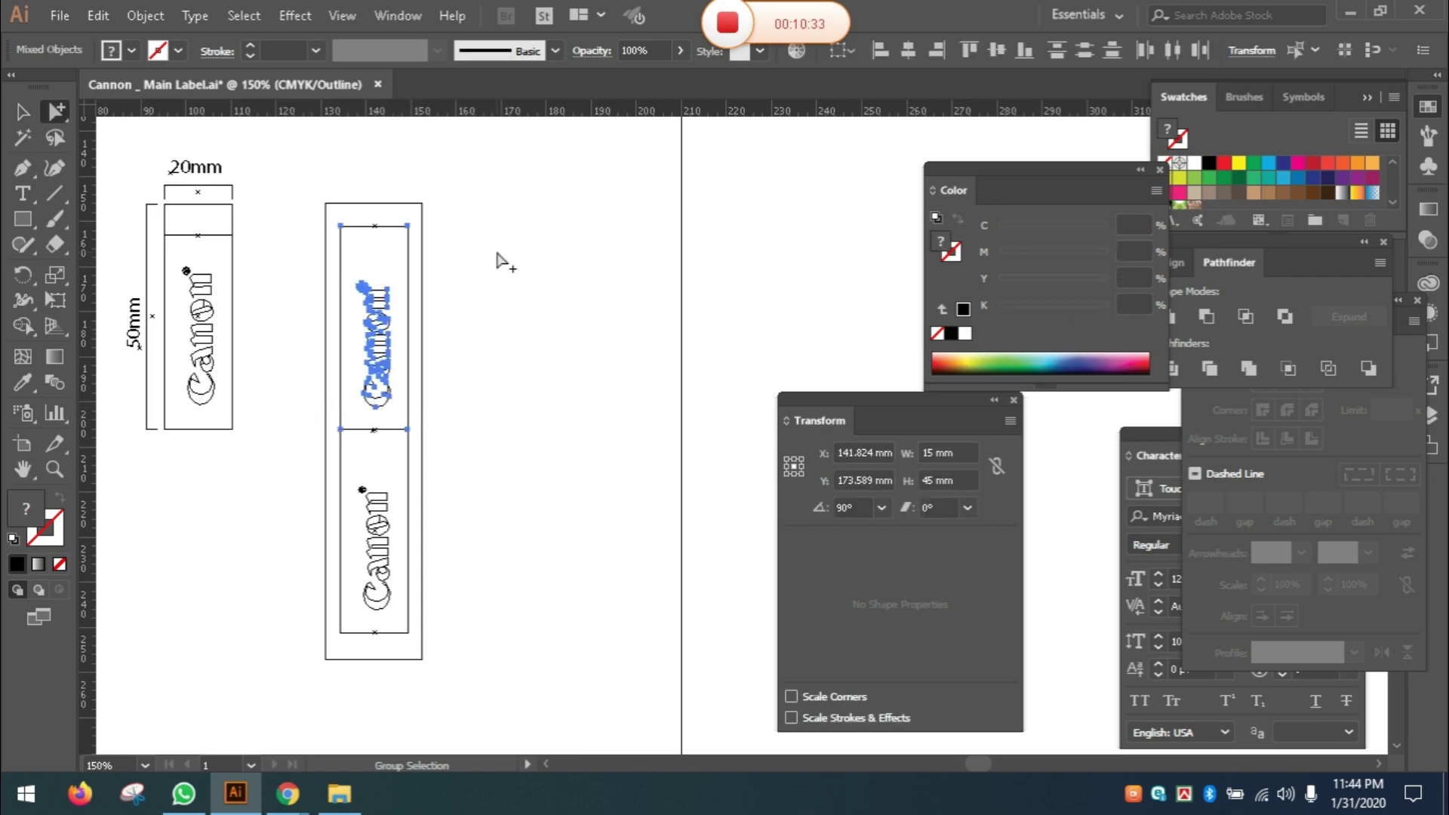
left_click_drag(496, 255, 312, 270)
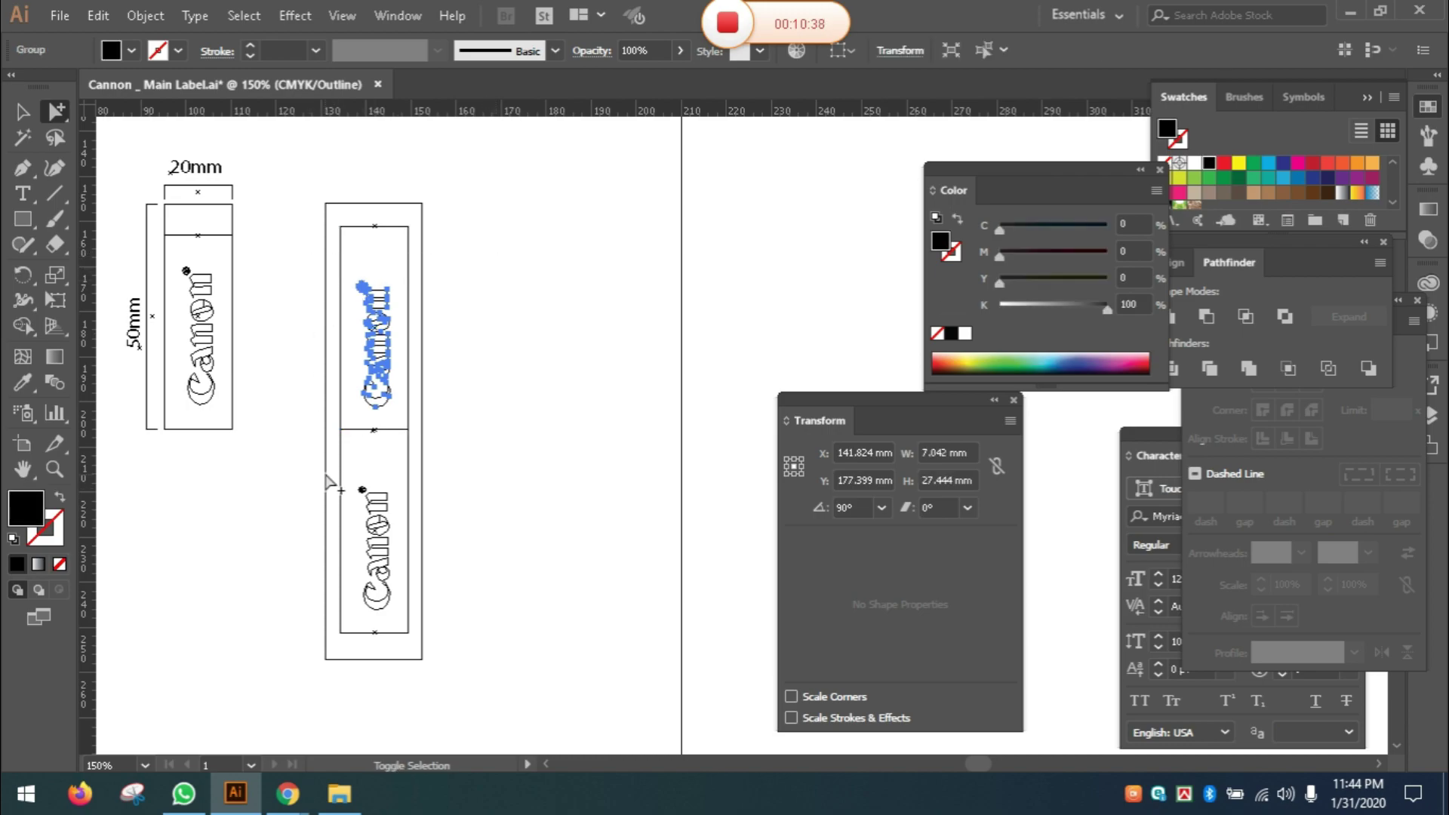
left_click_drag(326, 473, 404, 636)
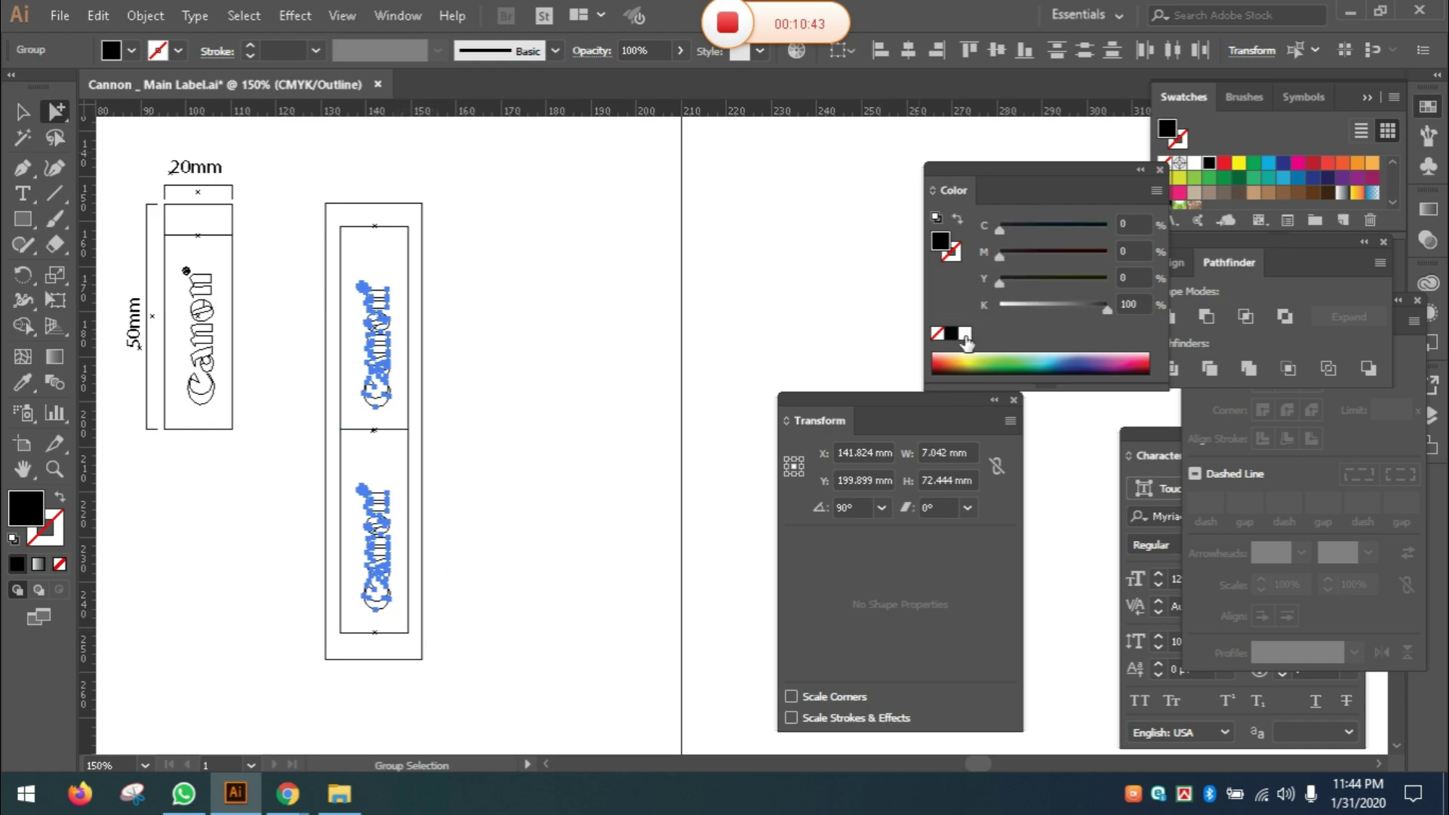
key("ctrl+y")
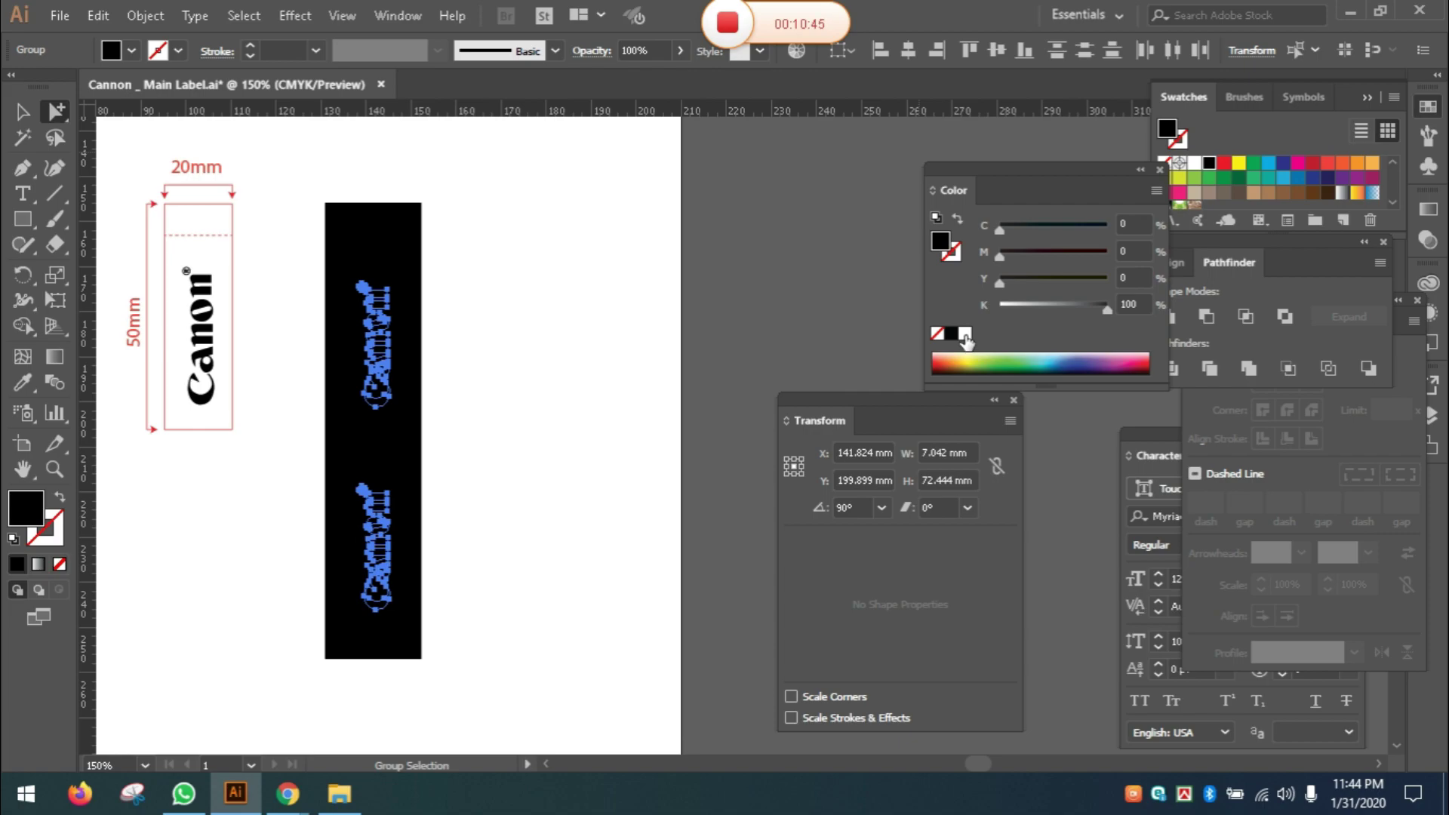
left_click(965, 334)
left_click(452, 271)
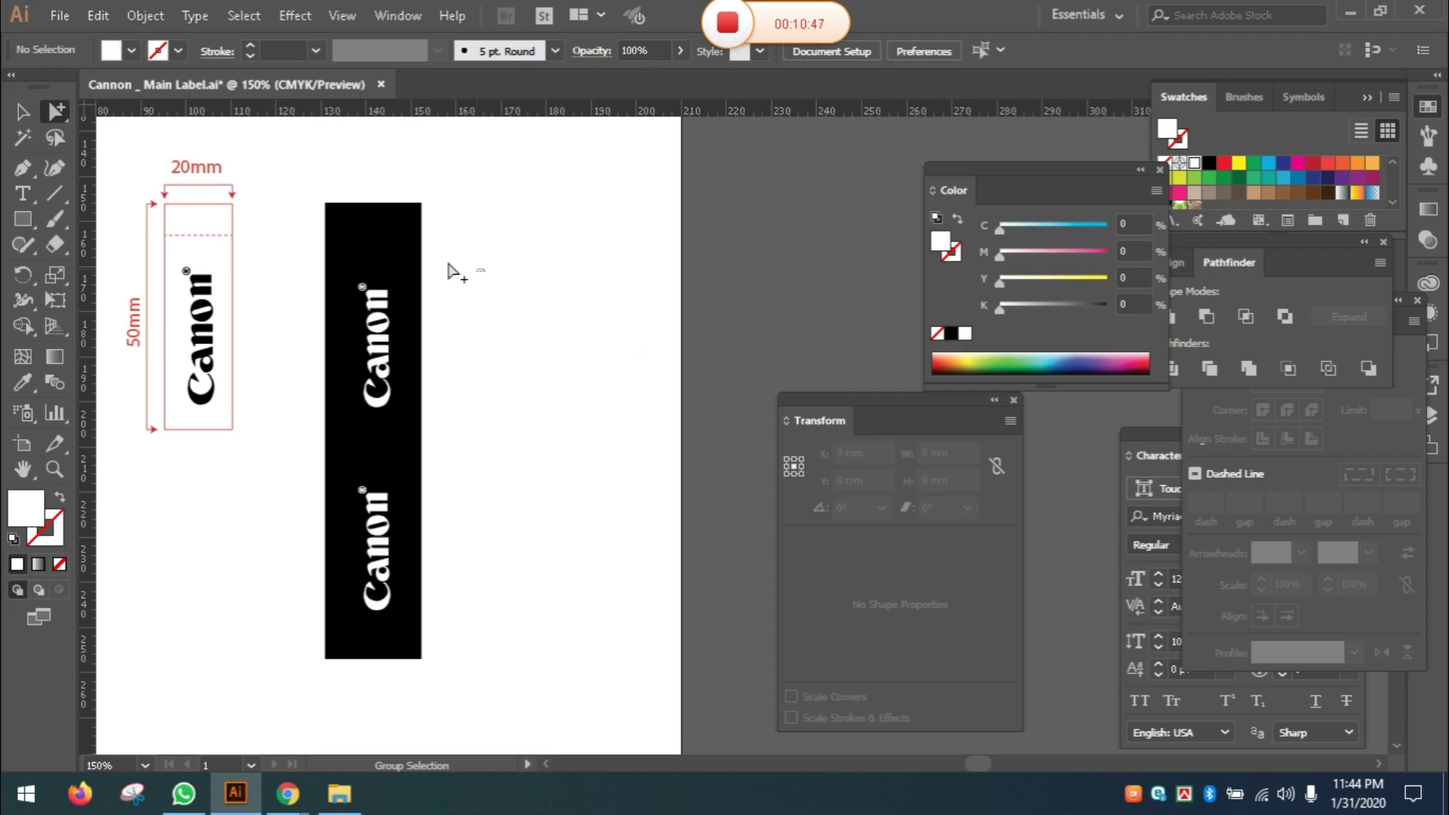
Step: Set the stroke of the three short cut marks on the black rectangle to white, leaving out the label outlines
left_click_drag(486, 271, 374, 276)
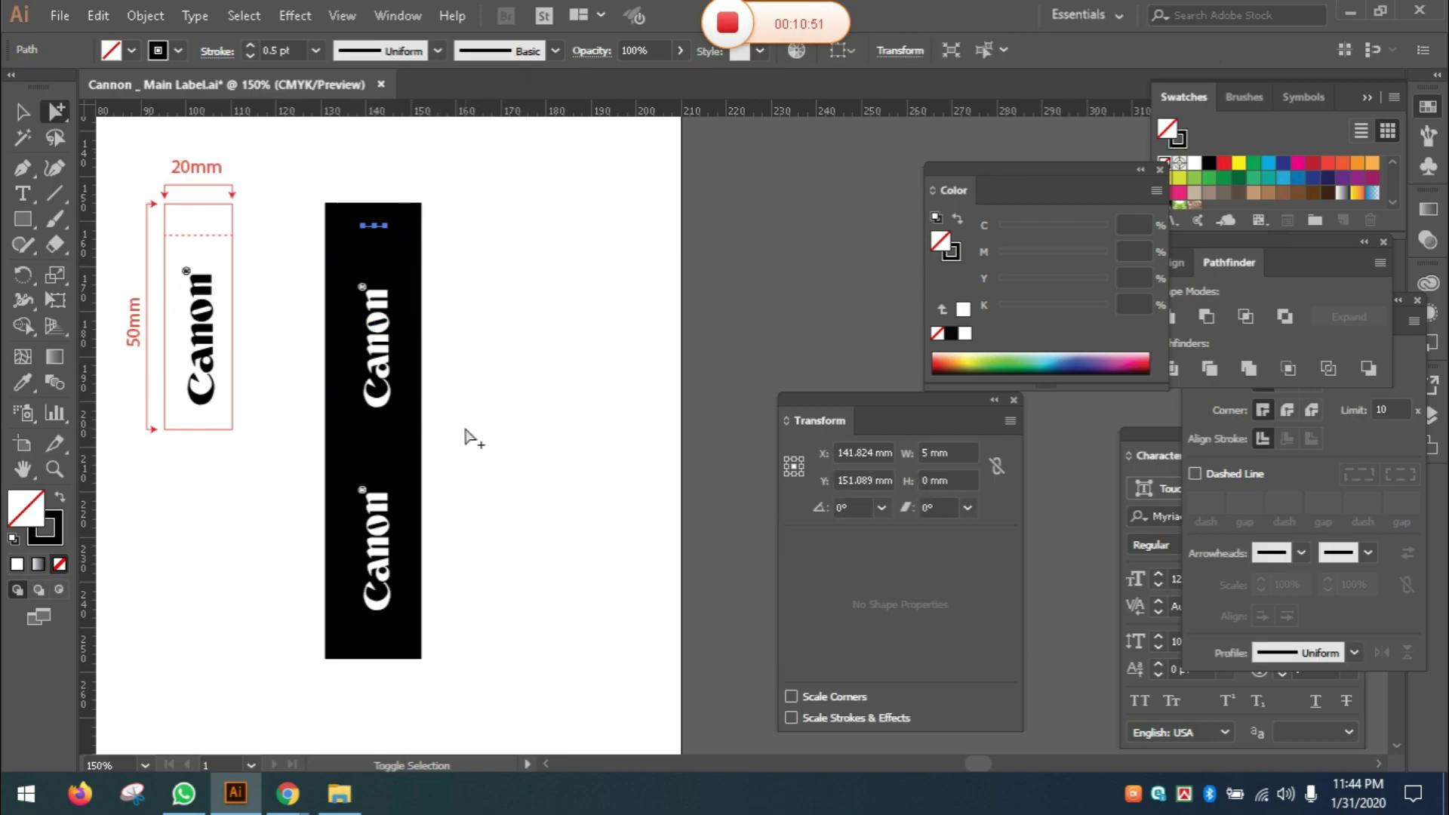
left_click_drag(463, 428, 328, 479)
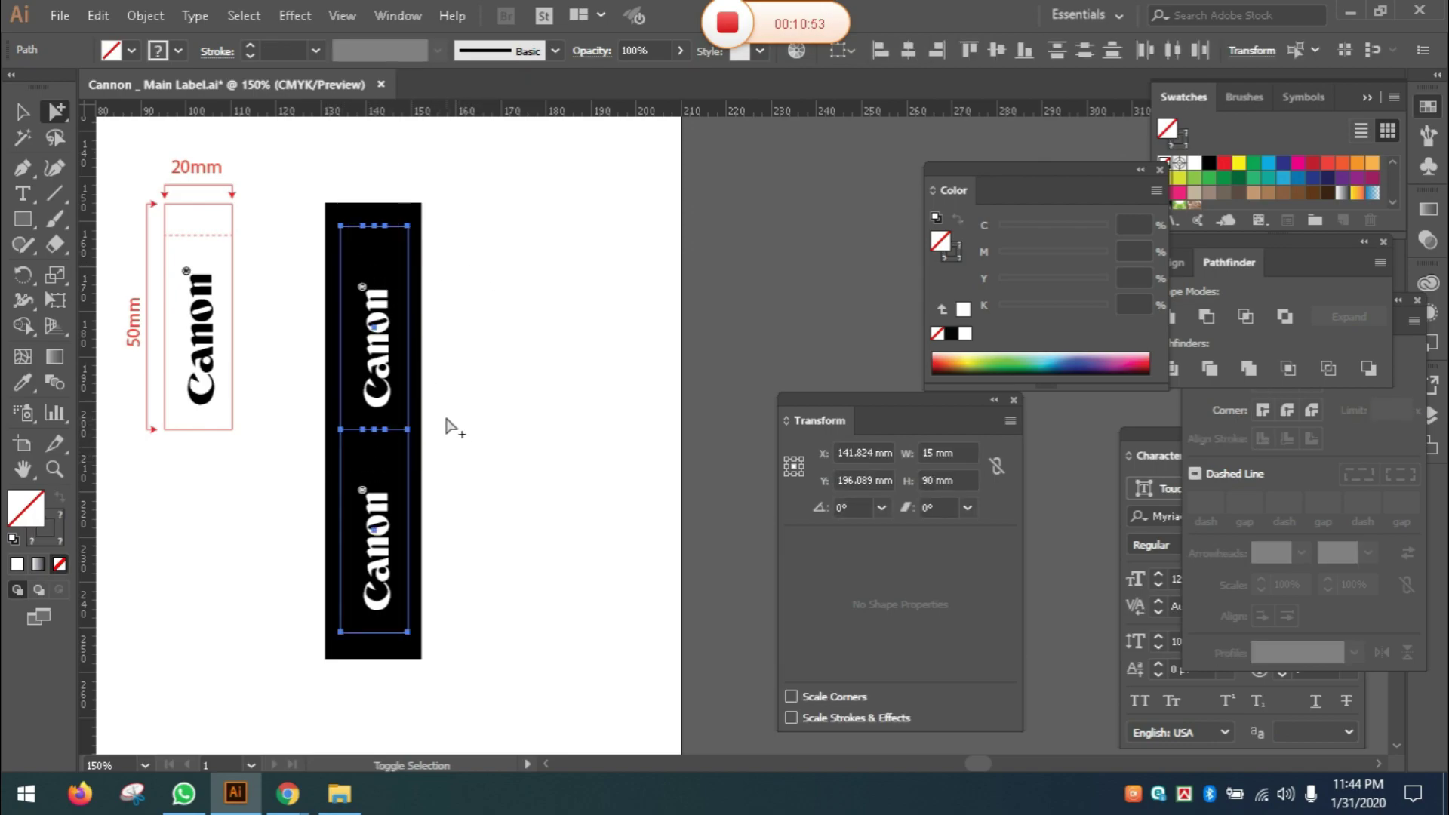
left_click(408, 415, "shift")
left_click_drag(434, 445, 405, 474)
mouse_move(452, 631)
left_mouse_down()
mouse_move(452, 647)
mouse_move(347, 662)
mouse_move(430, 634)
mouse_move(407, 674)
left_mouse_up()
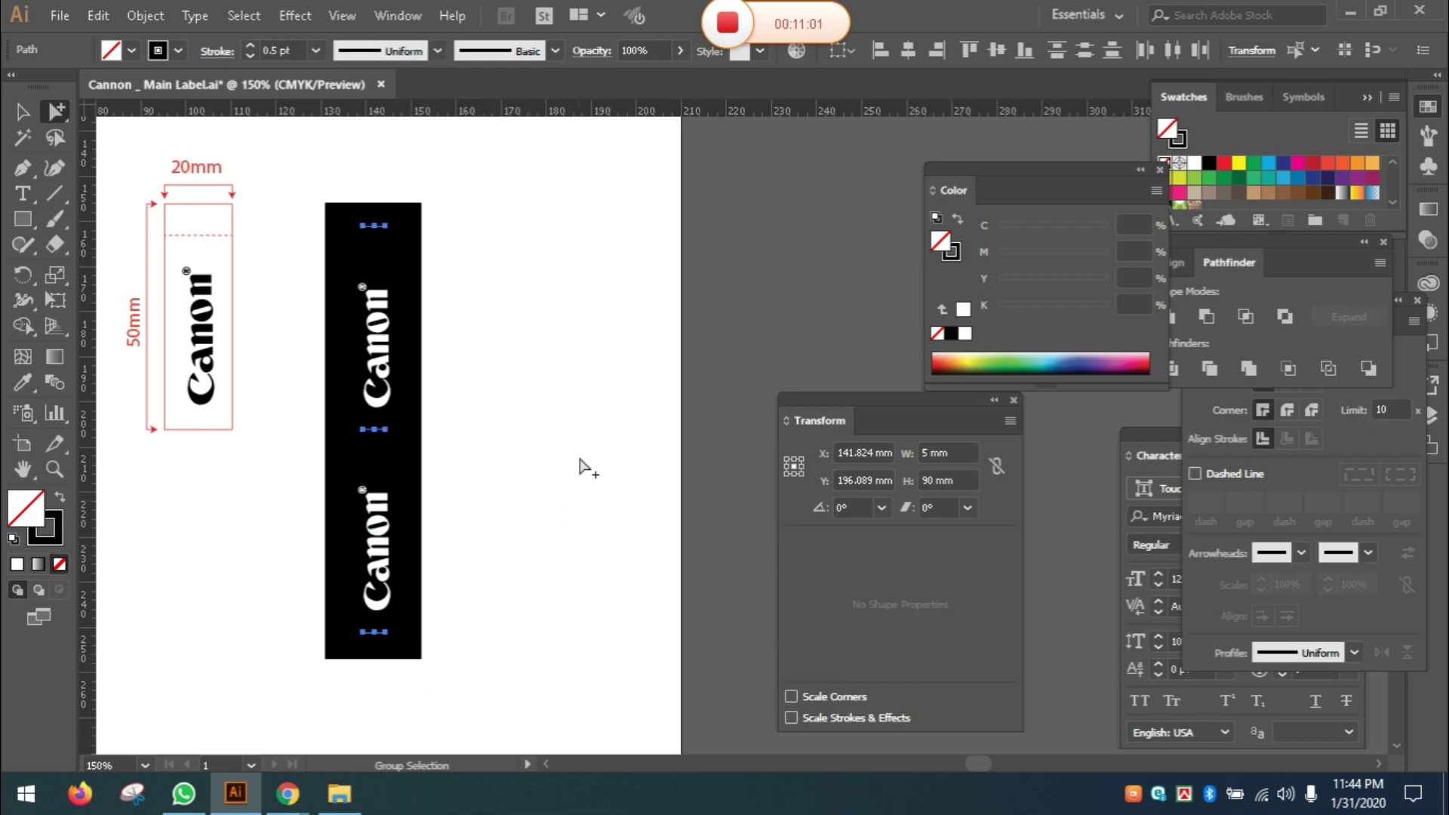
left_click(951, 257)
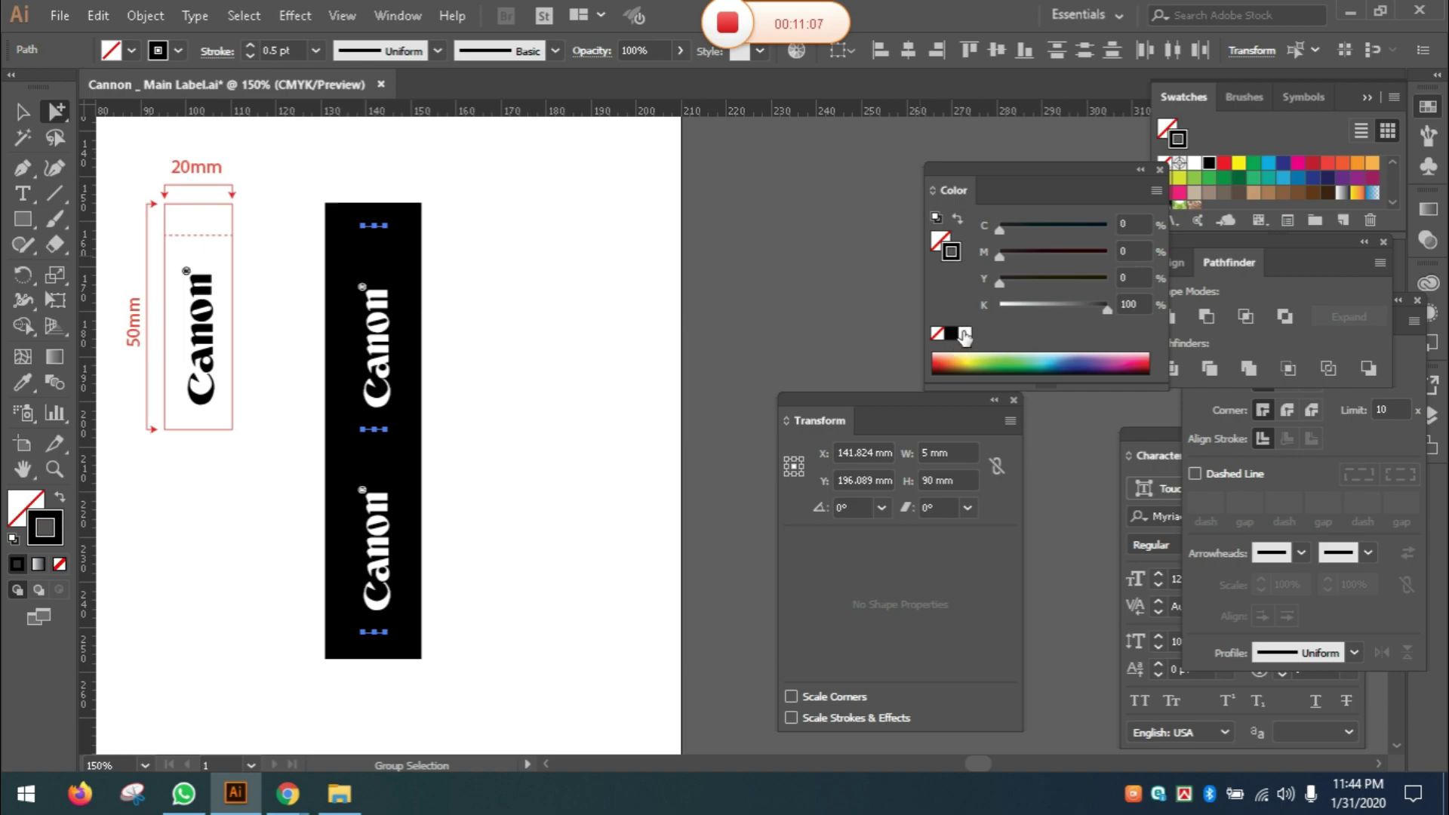
left_click(965, 333)
left_click(490, 343)
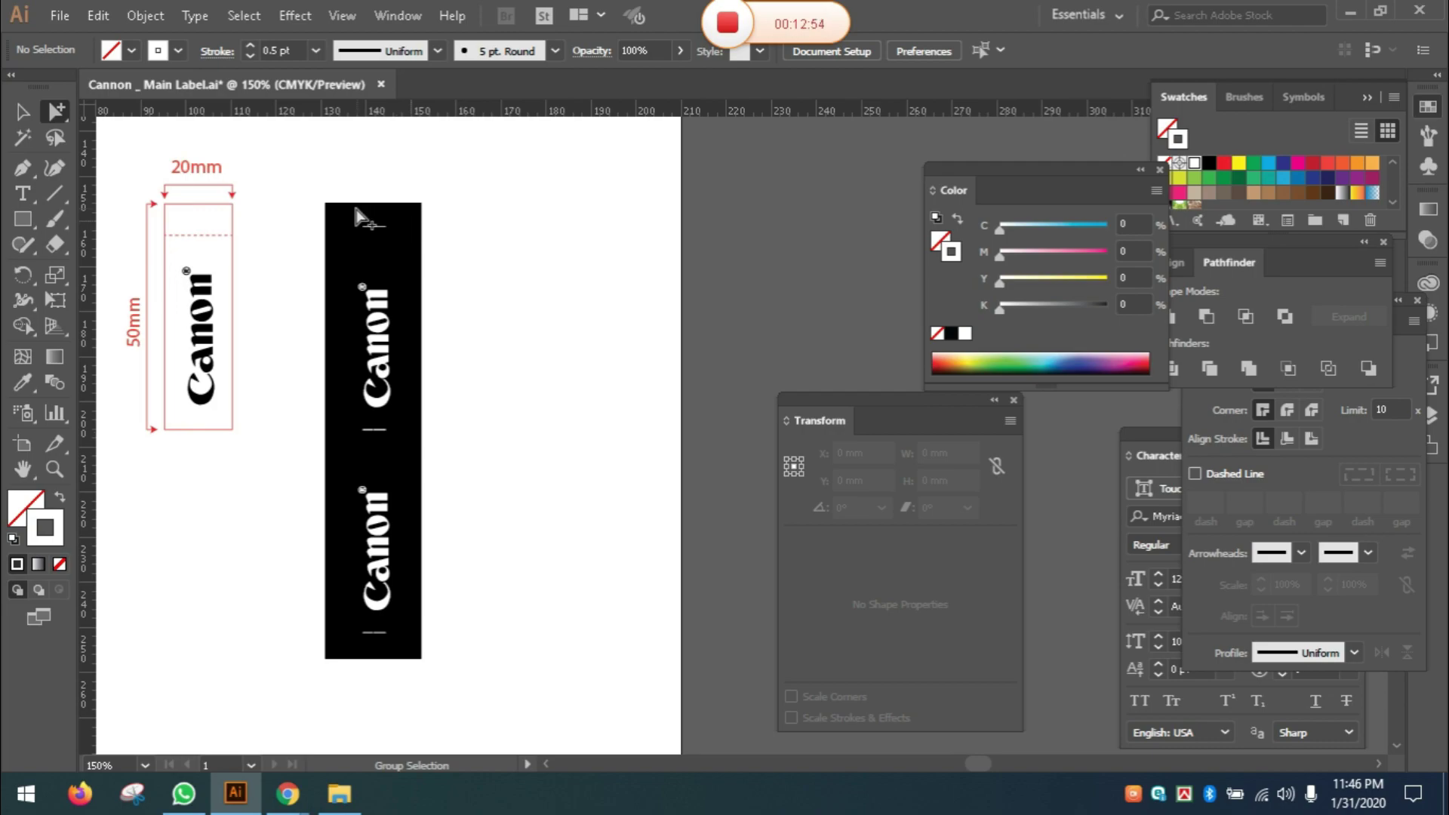
Step: Invert the colors of both stacked labels' logos and cut marks on the black rectangle
left_click_drag(312, 183, 486, 736)
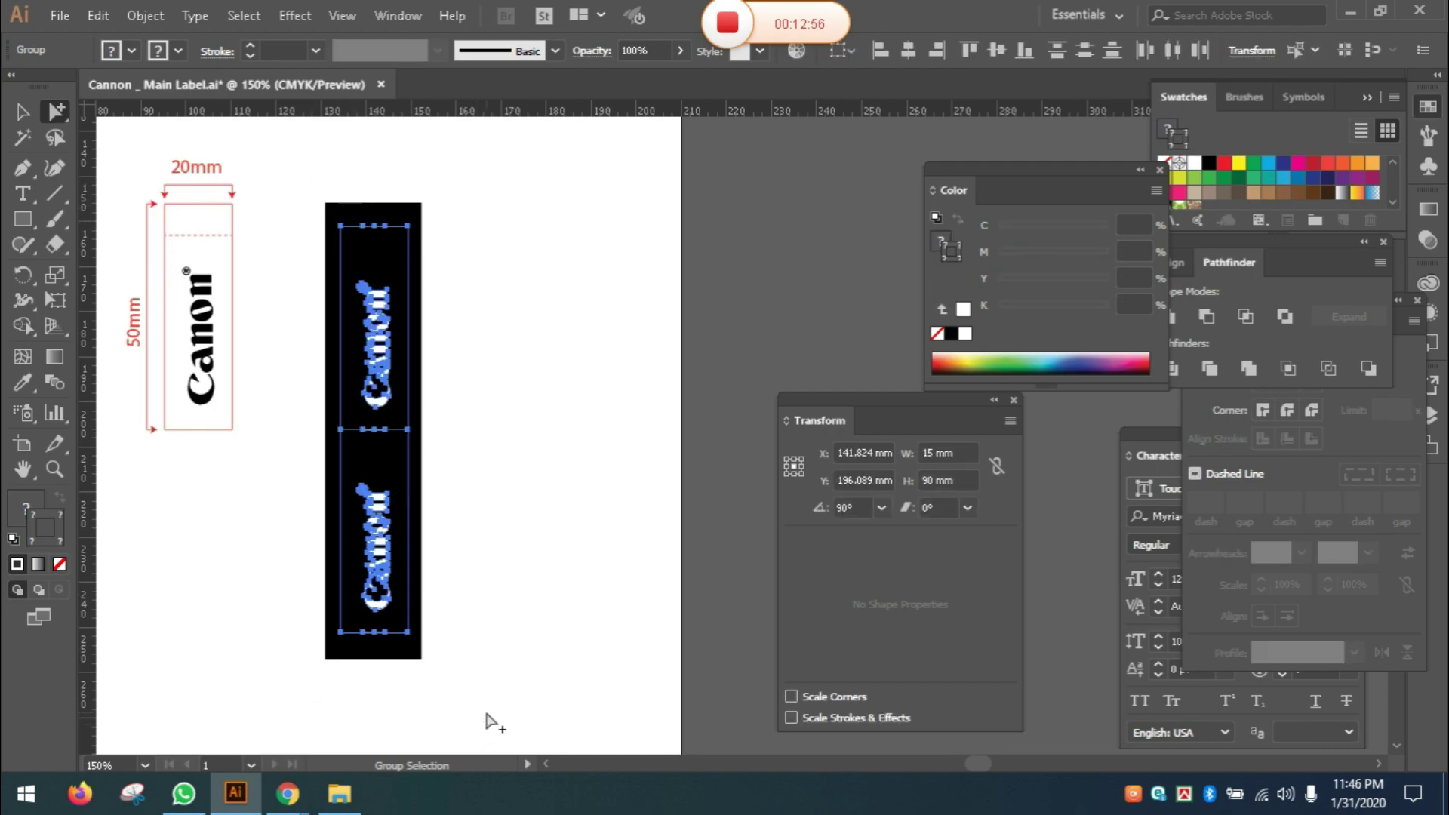
left_click(99, 16)
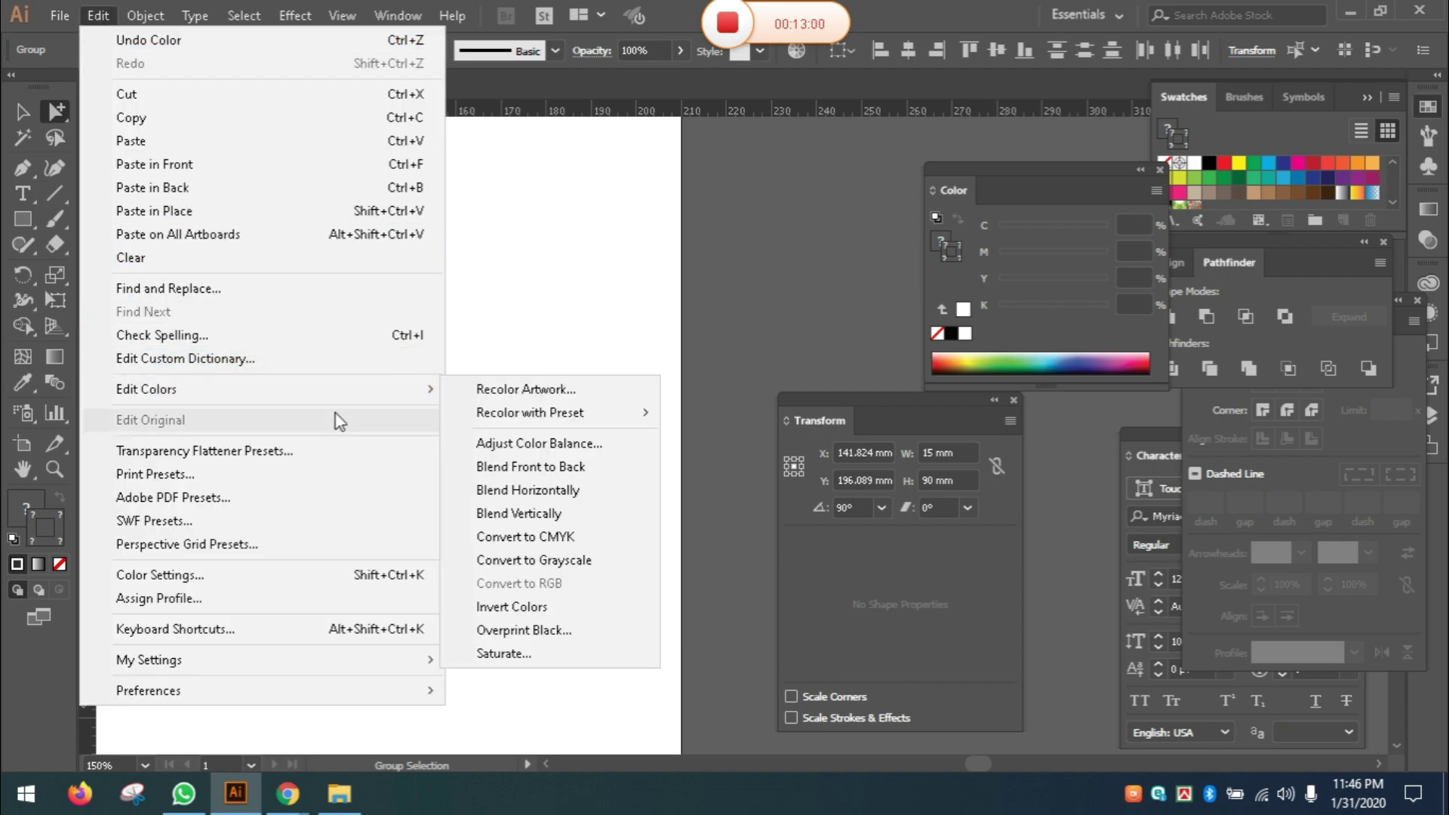
mouse_move(324, 398)
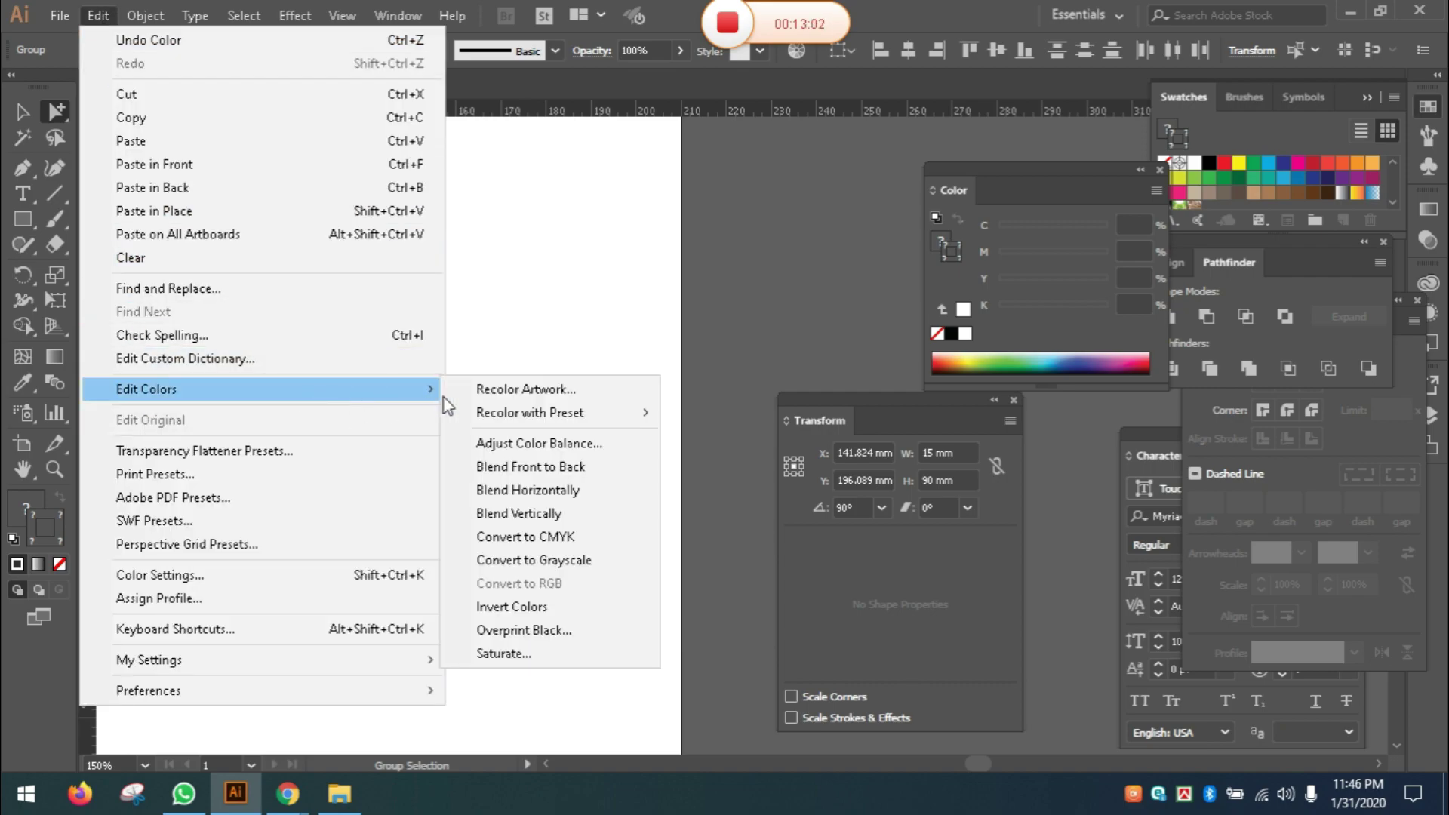
left_click(550, 609)
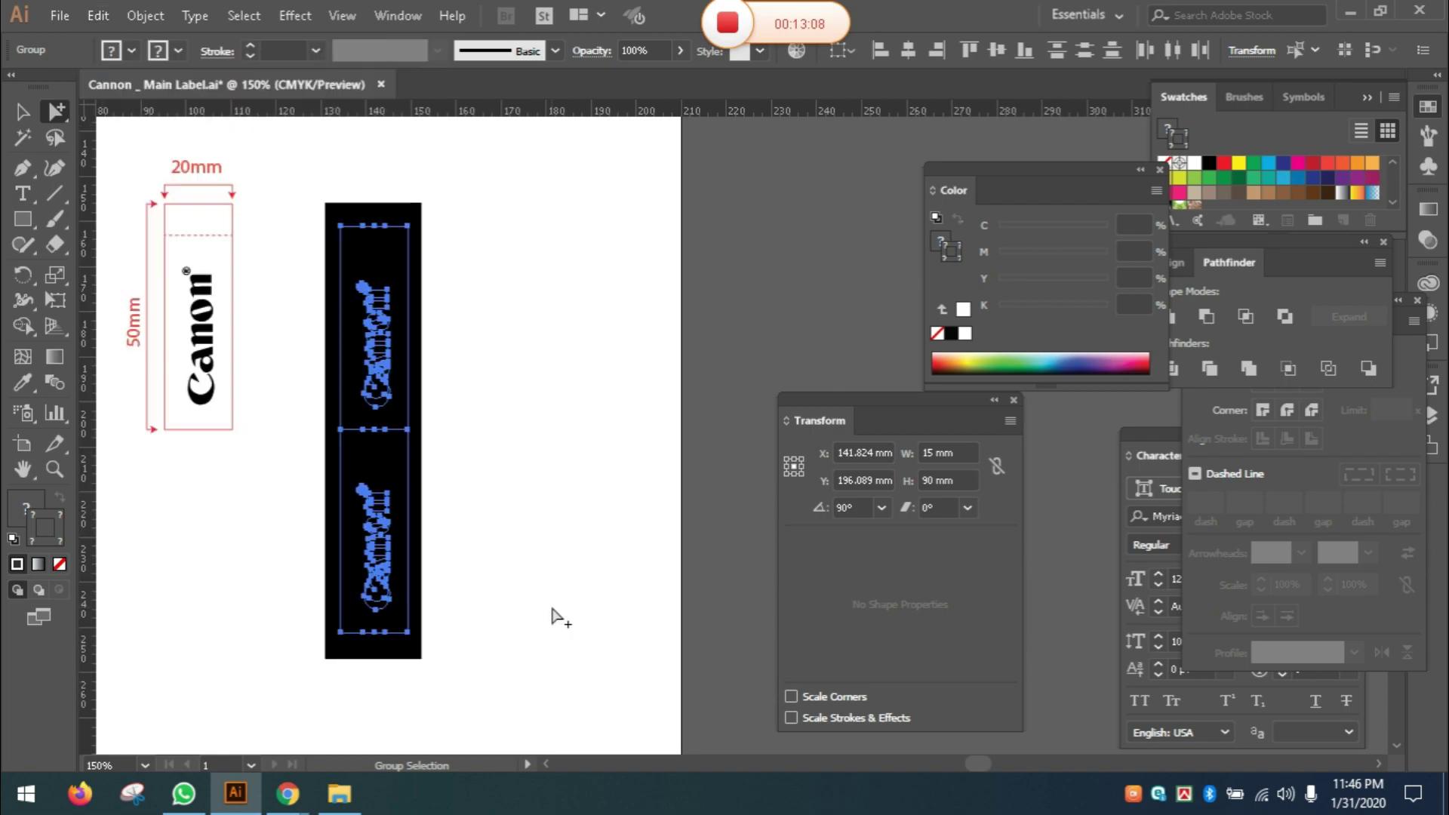
left_click(547, 615)
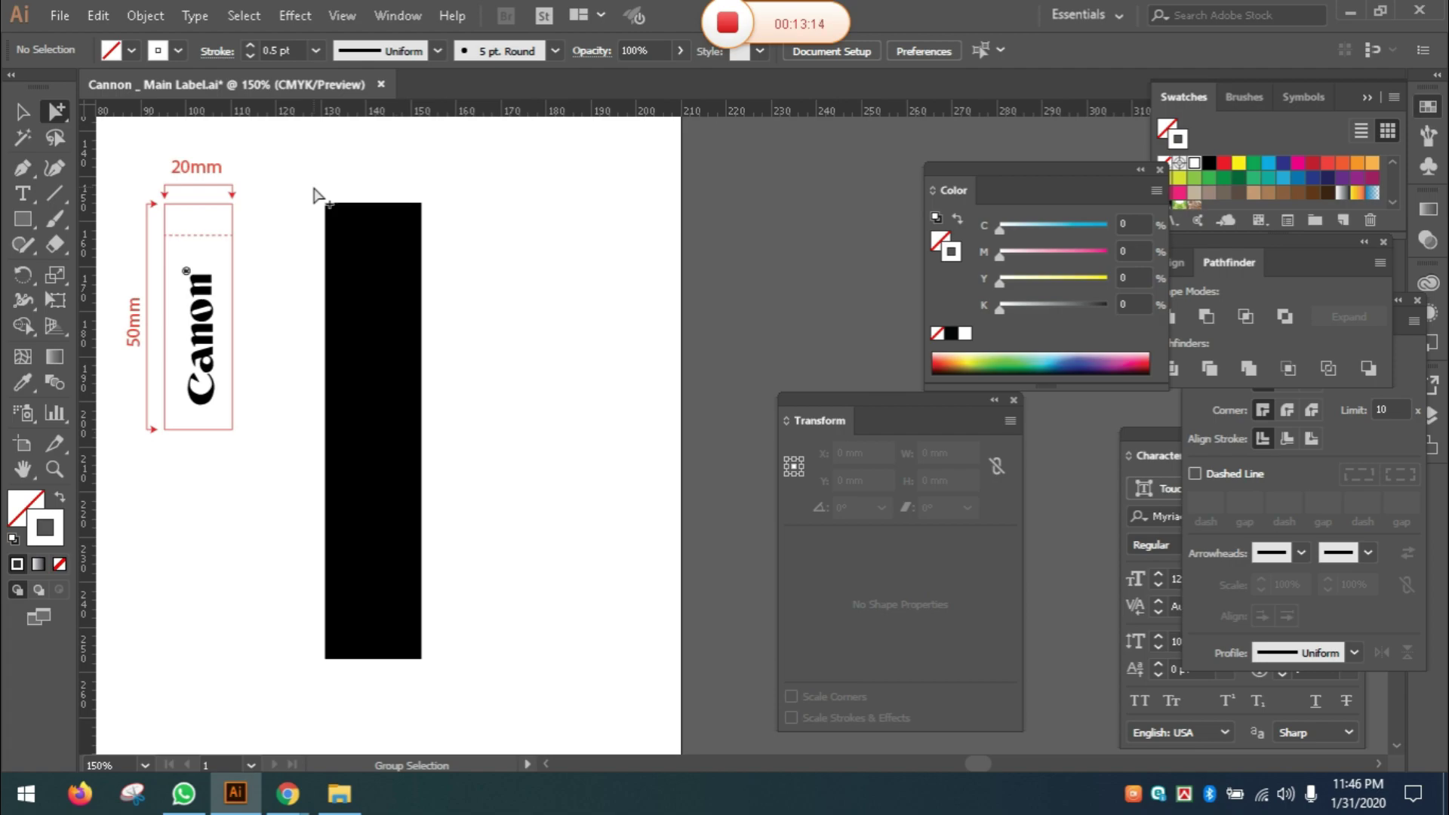
Step: Reverse the color inversion by applying Invert Colors again to the logos and cut marks of both stacked labels
left_click_drag(311, 183, 485, 692)
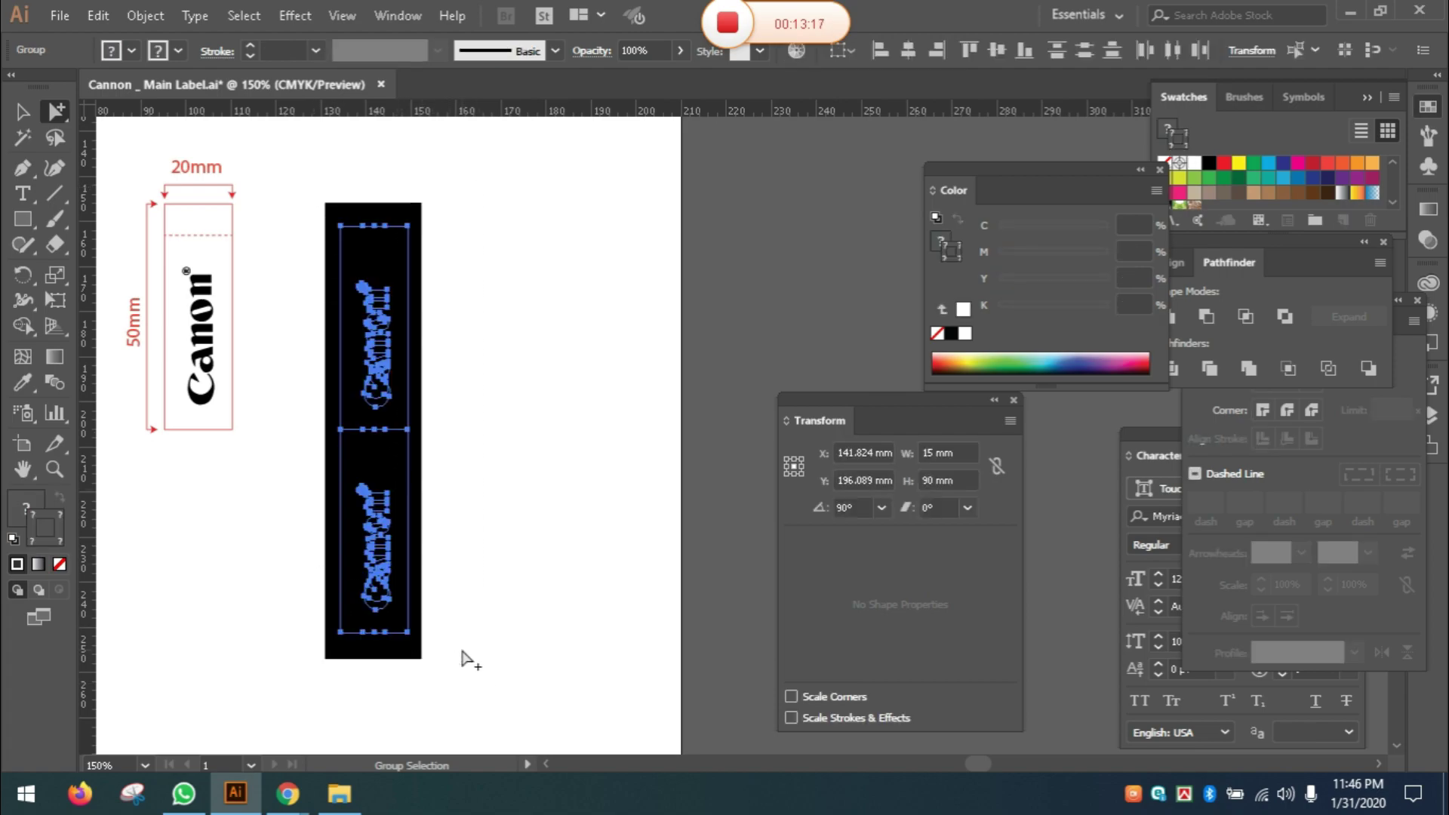
left_click(99, 15)
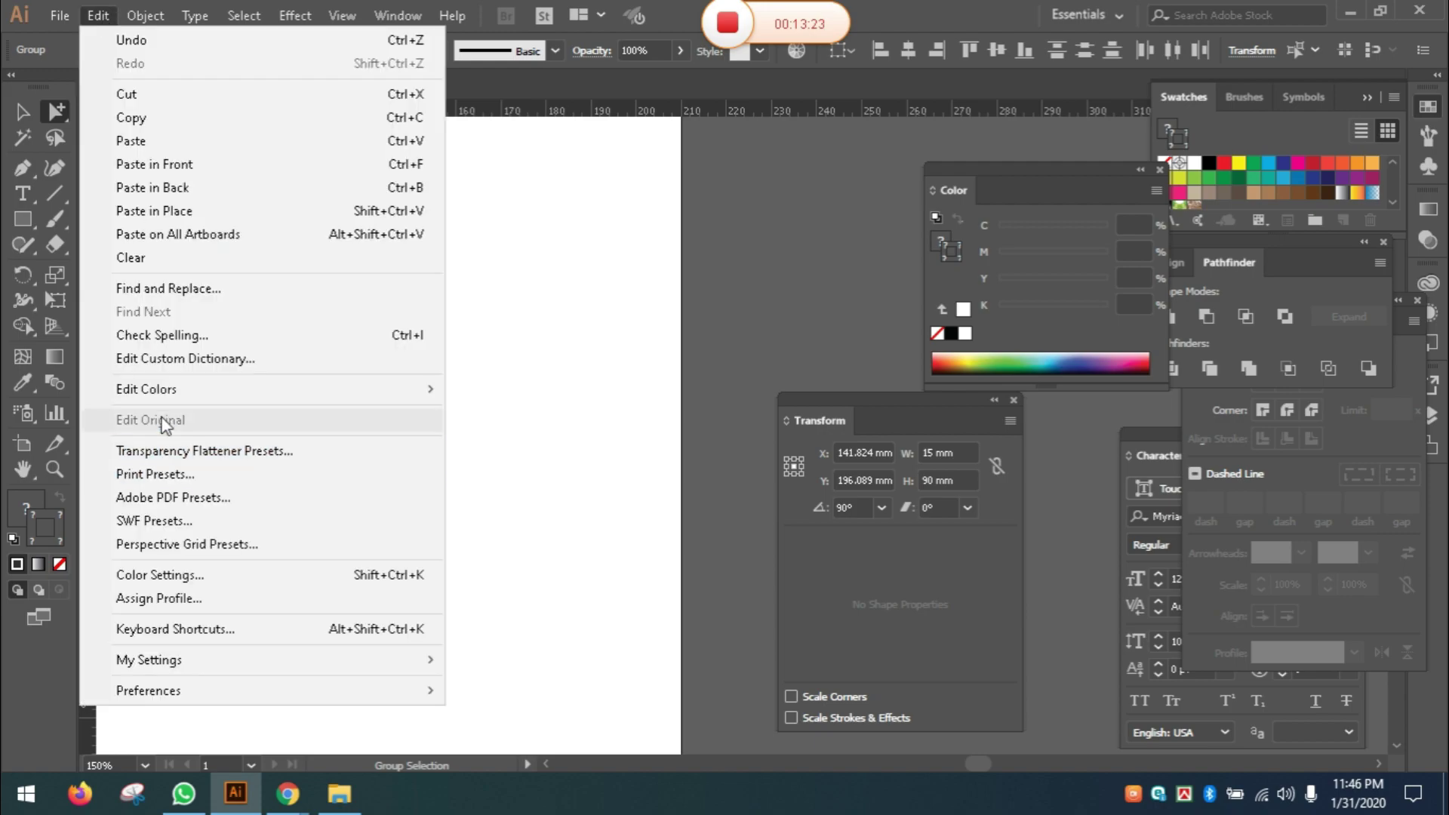
mouse_move(166, 399)
left_click(507, 603)
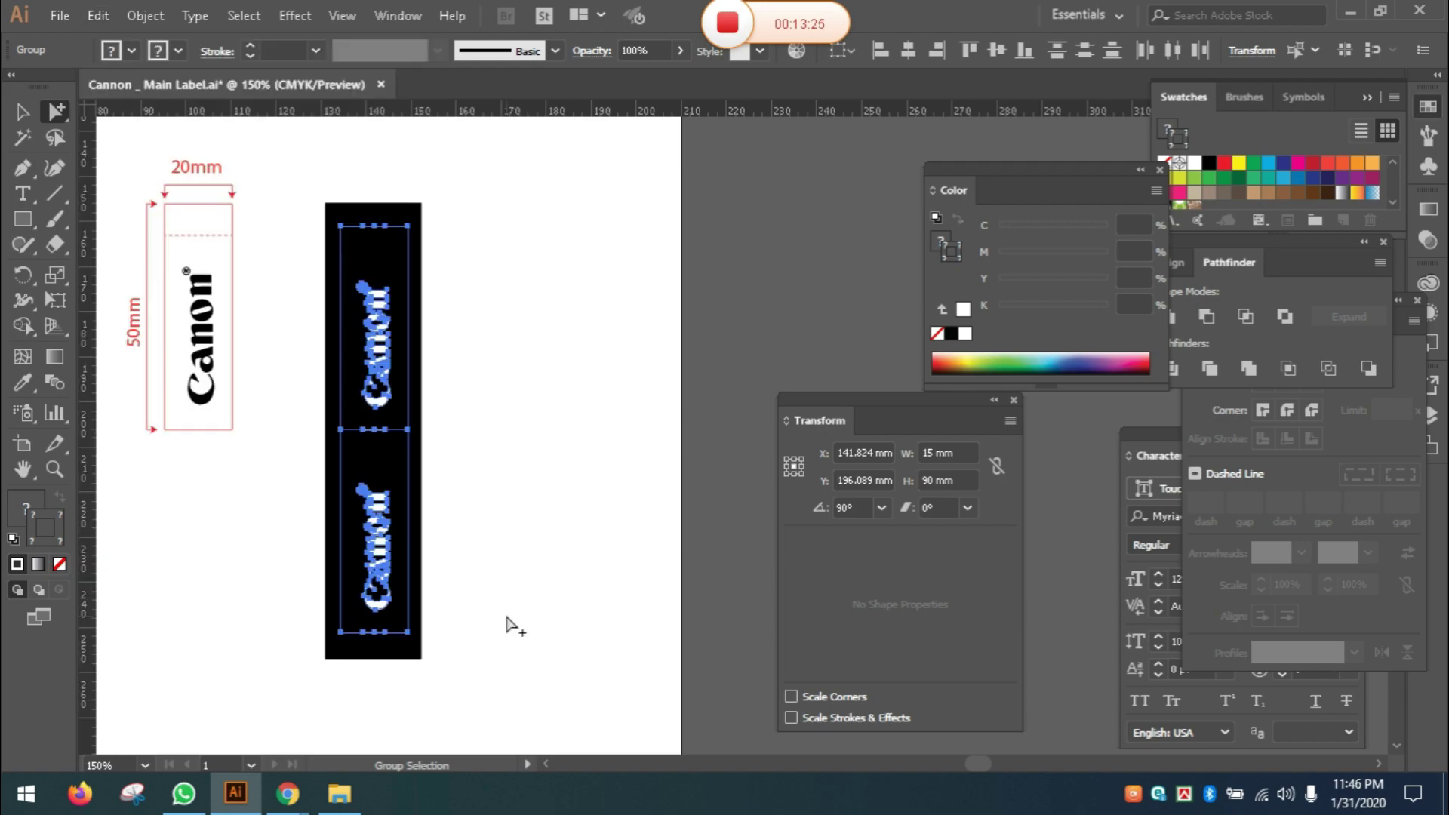
left_click(540, 533)
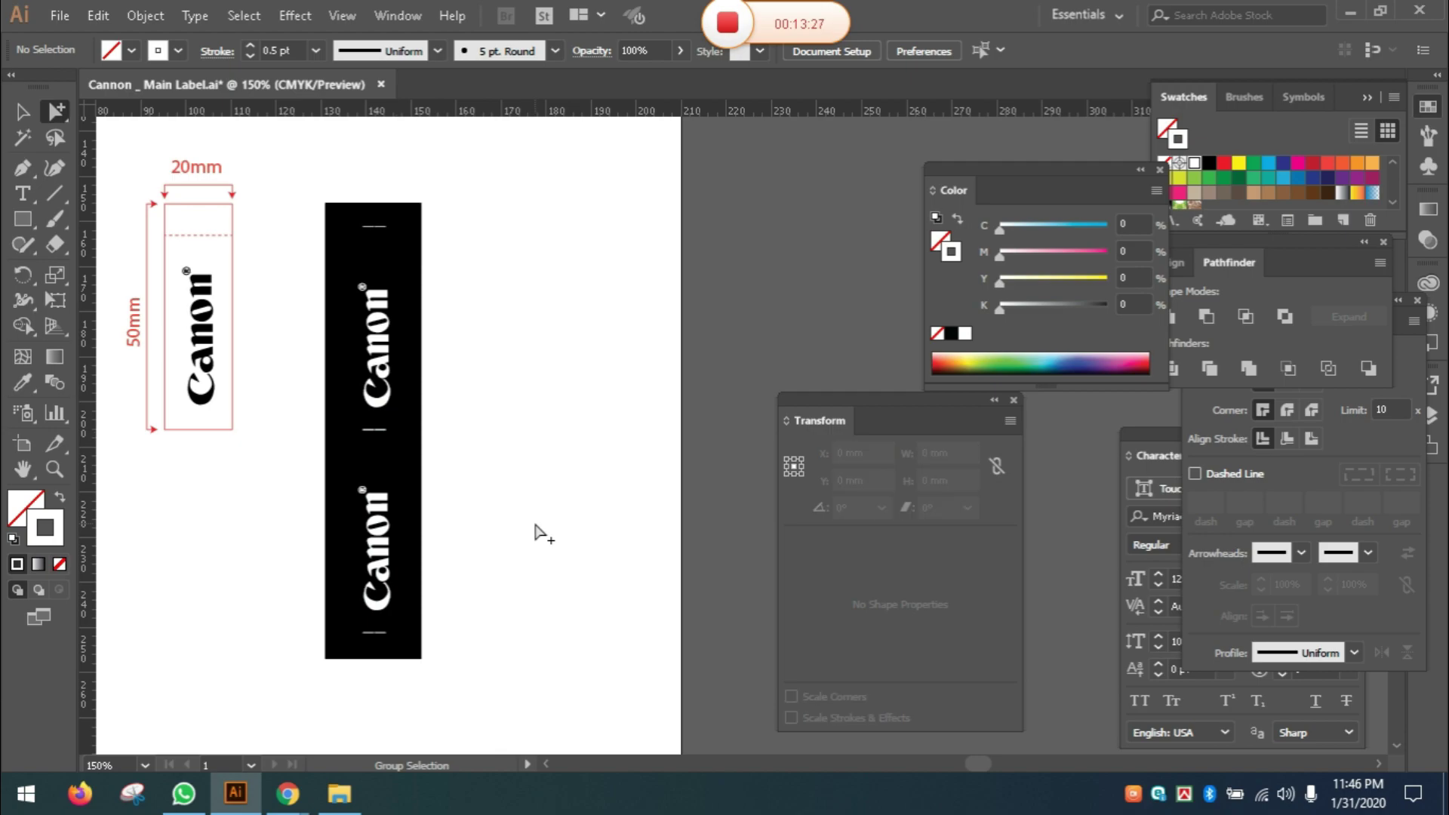